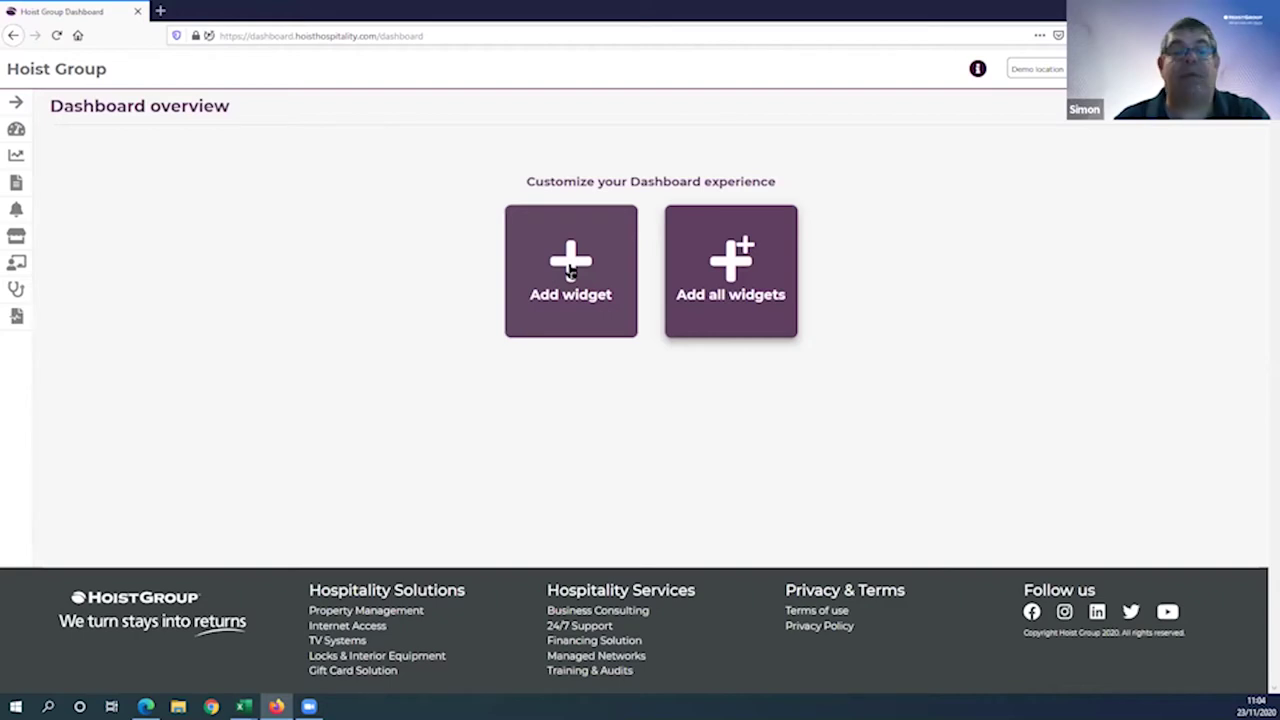
Step: Open Manage widgets, browse the list, and toggle the Business filter off and back on
{"action": "left_click", "coordinate": [570, 268]}
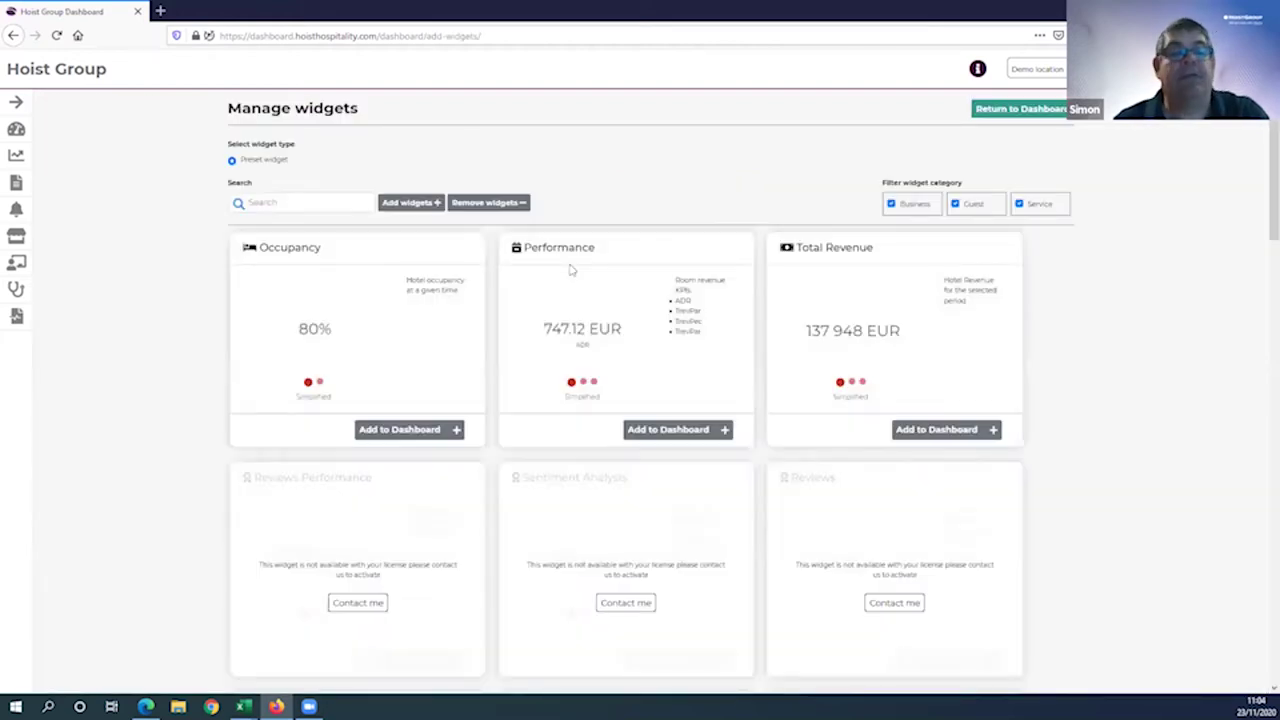
{"action": "scroll", "coordinate": [618, 276], "scroll_direction": "down", "scroll_amount": 4}
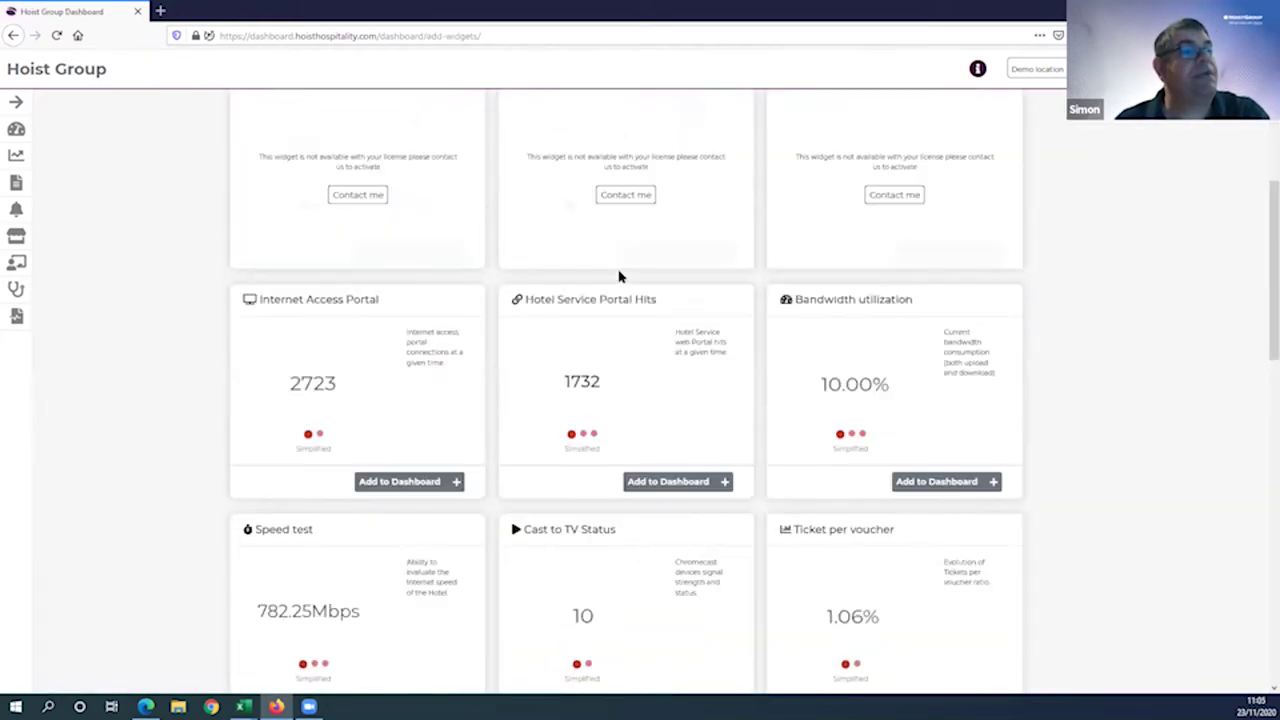
{"action": "scroll", "coordinate": [618, 276], "scroll_direction": "down", "scroll_amount": 1}
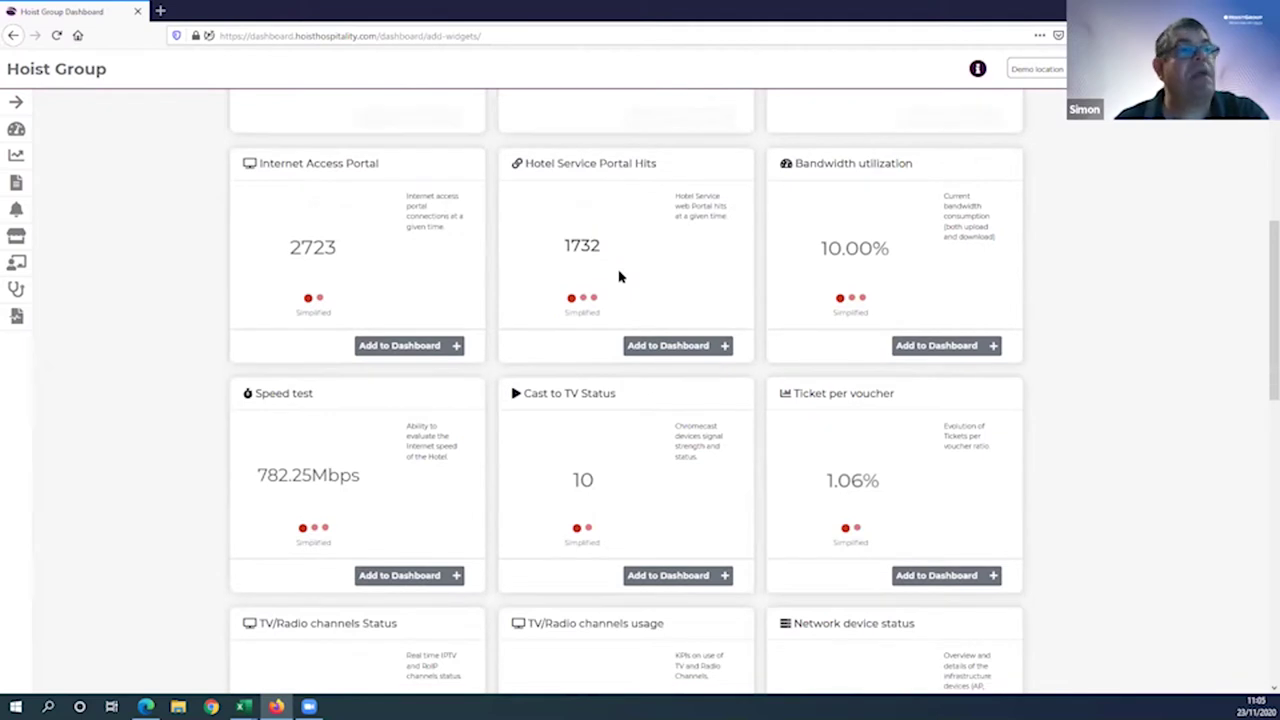
{"action": "scroll", "coordinate": [618, 276], "scroll_direction": "up", "scroll_amount": 5}
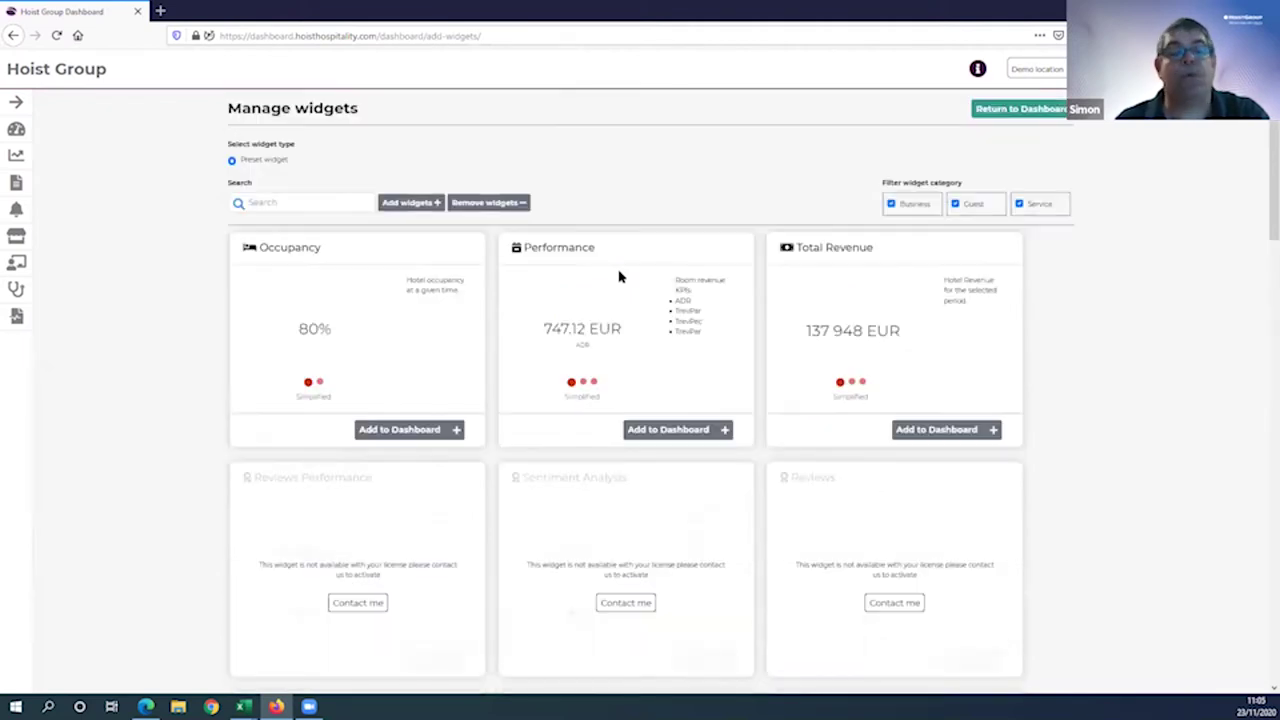
{"action": "left_click", "coordinate": [914, 204]}
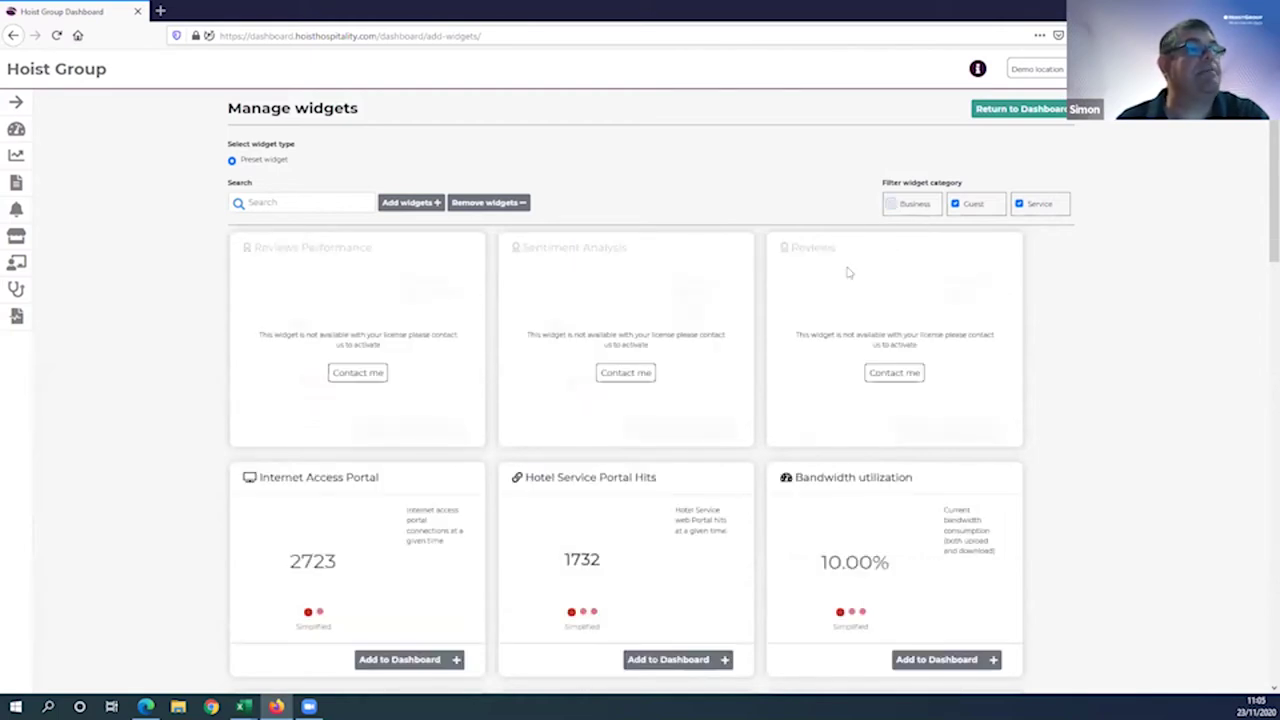
{"action": "left_click", "coordinate": [893, 205]}
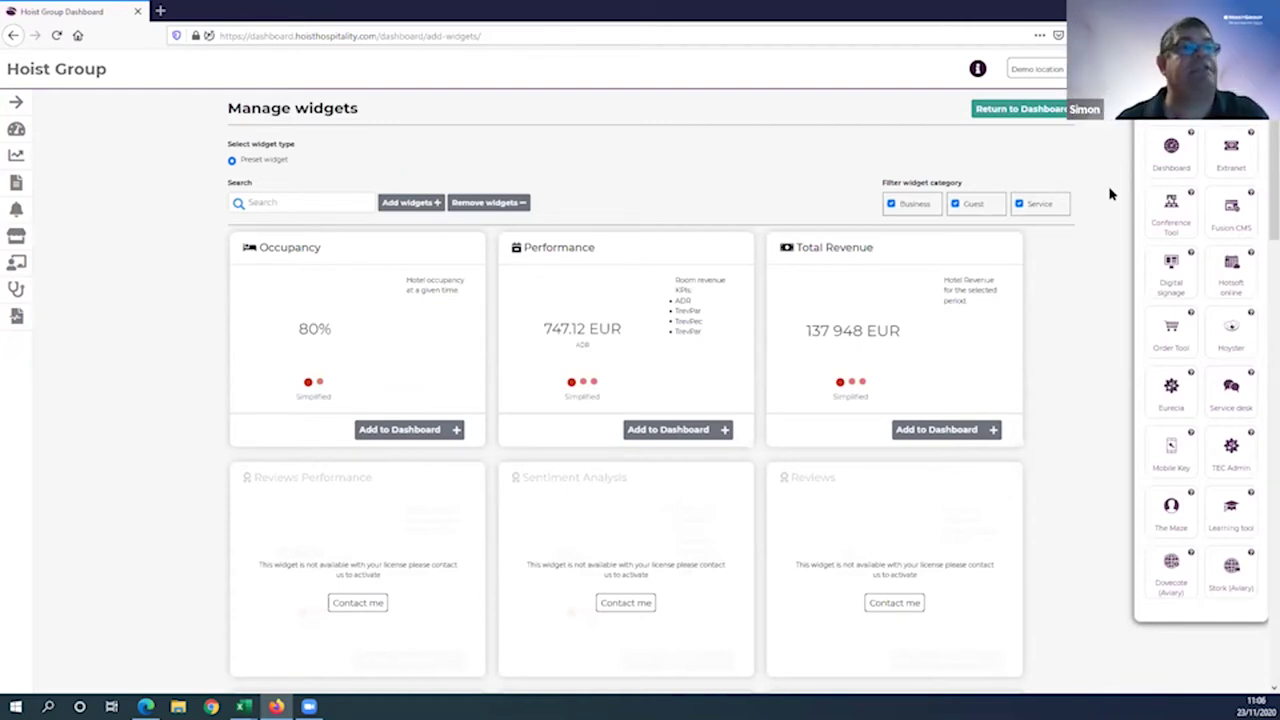
Step: Close the apps panel and visit Reports, New Report, Notifications, then the Covid-19 health page
{"action": "left_click", "coordinate": [1190, 307]}
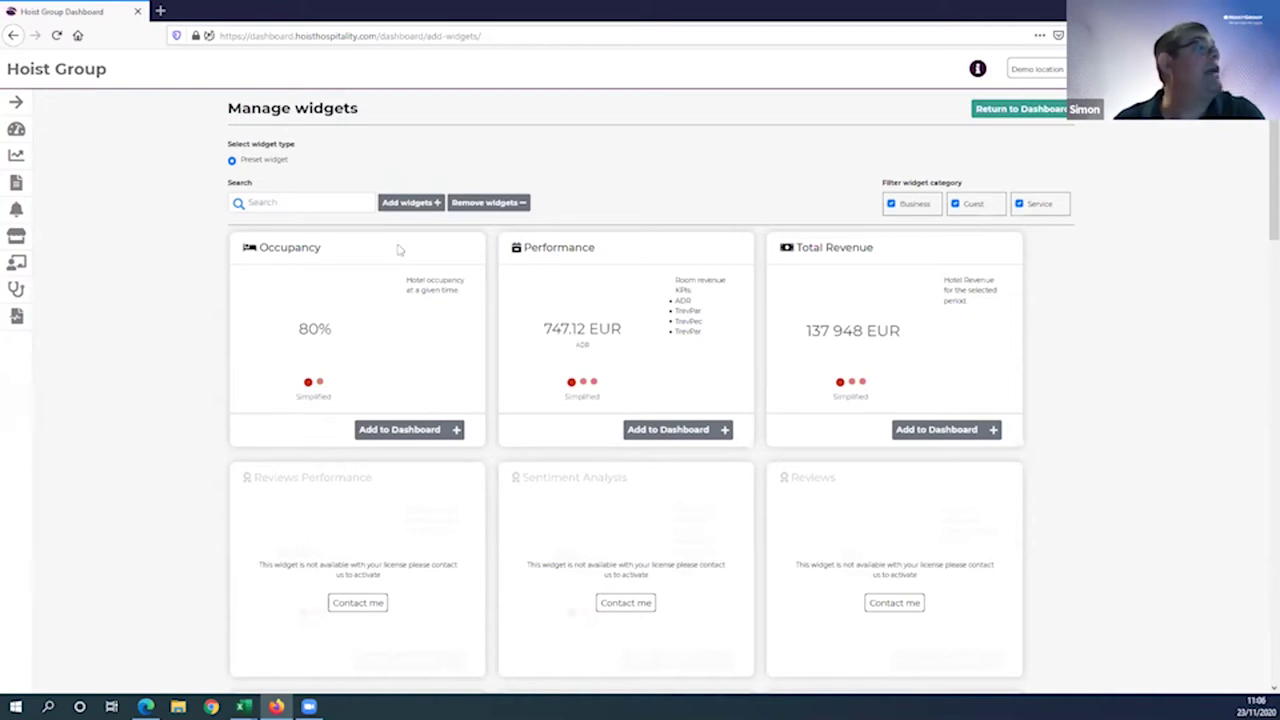
{"action": "left_click", "coordinate": [17, 184]}
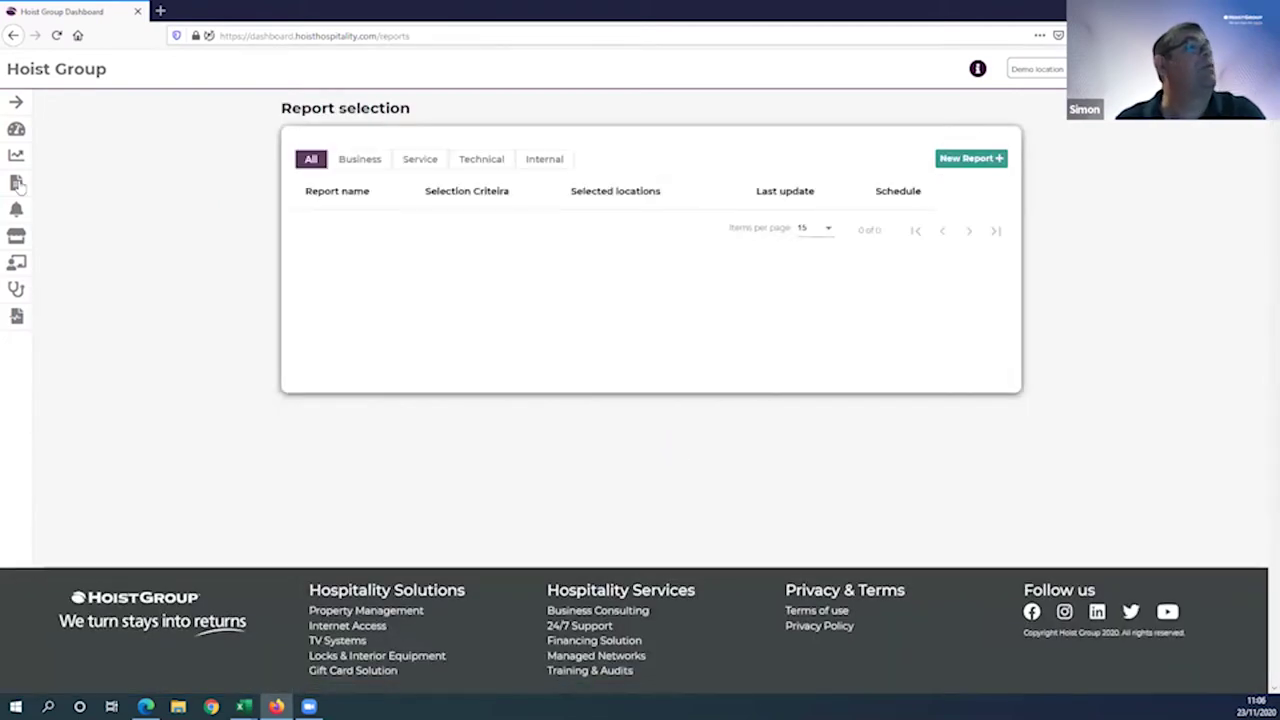
{"action": "left_click", "coordinate": [985, 158]}
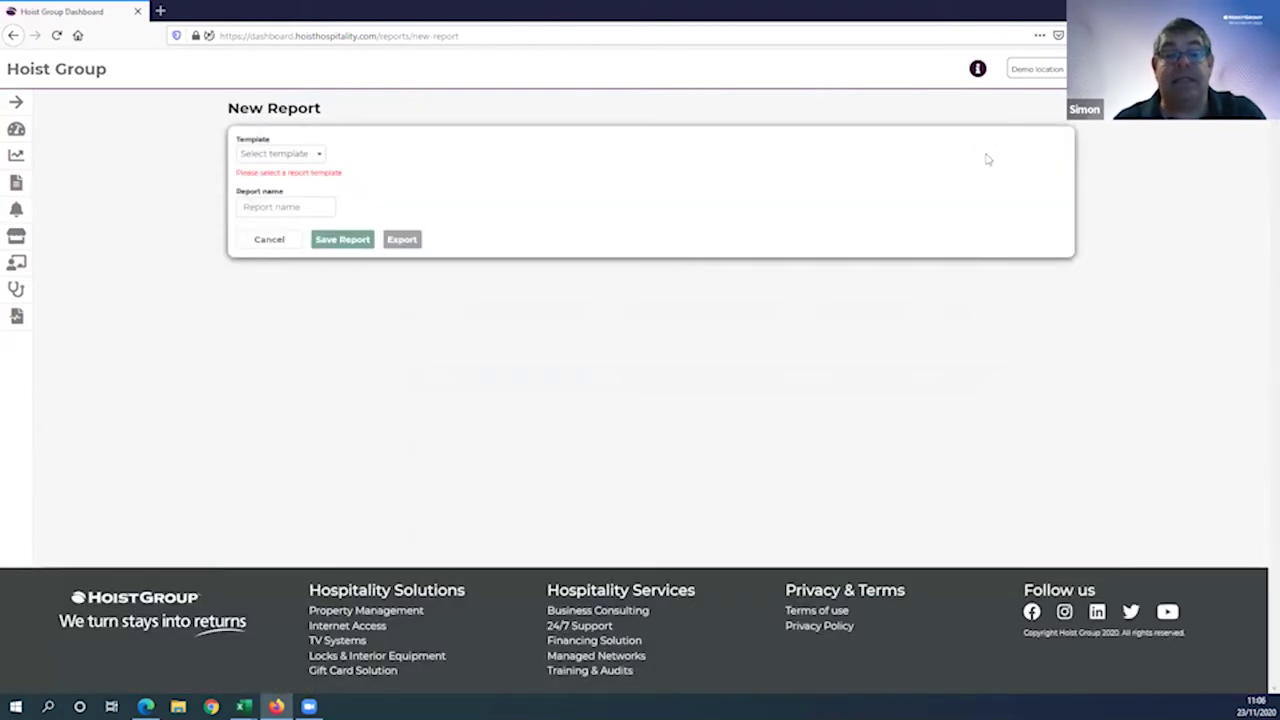
{"action": "left_click", "coordinate": [16, 211]}
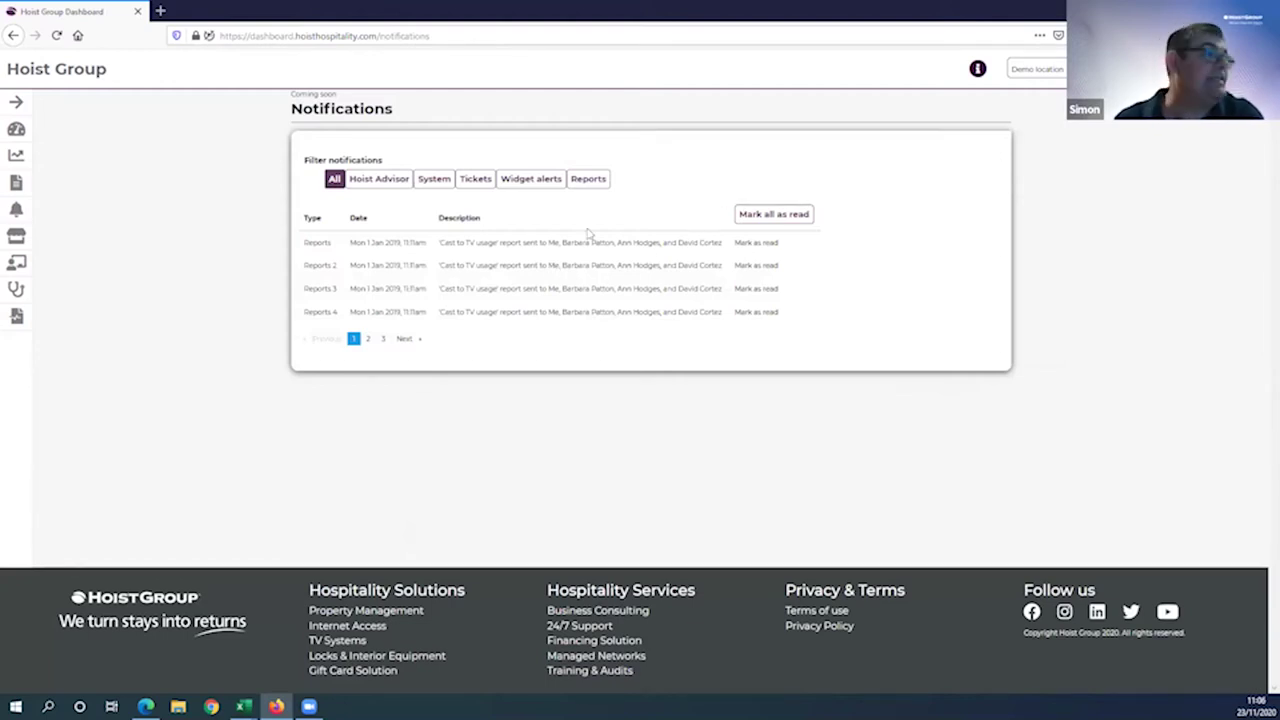
{"action": "left_click", "coordinate": [16, 316]}
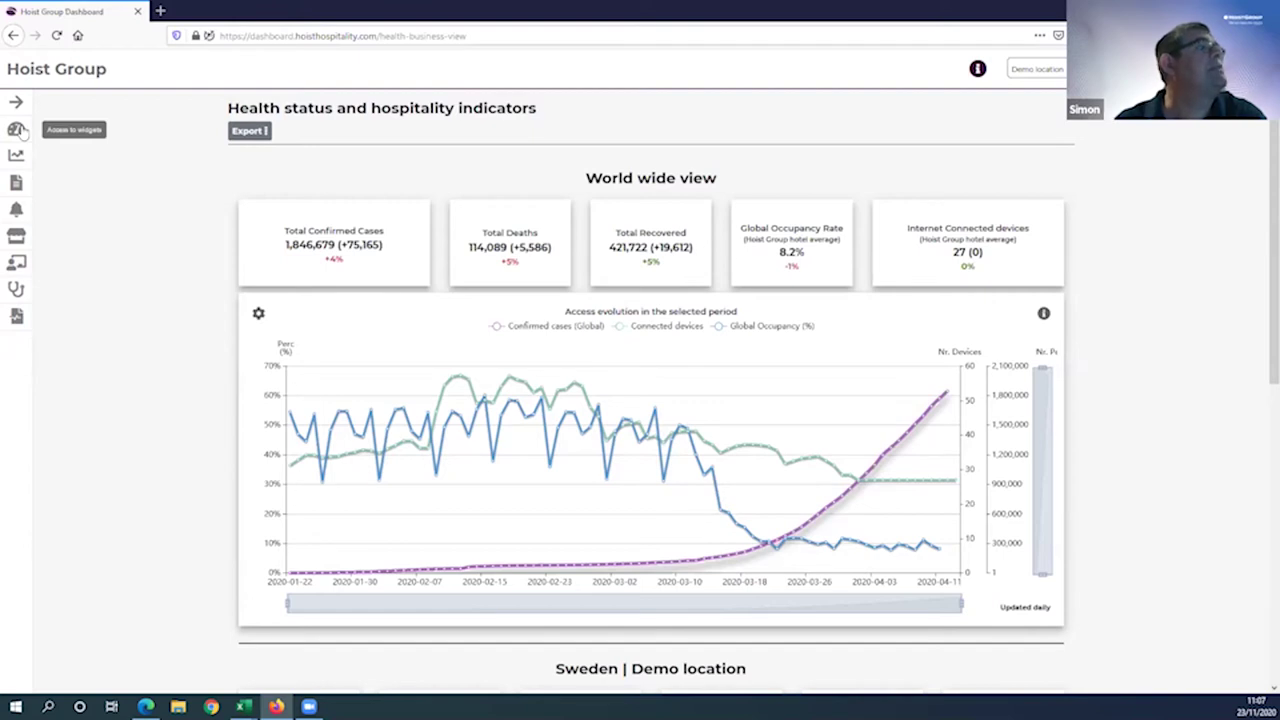
Step: Return to the dashboard overview and open Manage widgets via Add widget
{"action": "left_click", "coordinate": [17, 129]}
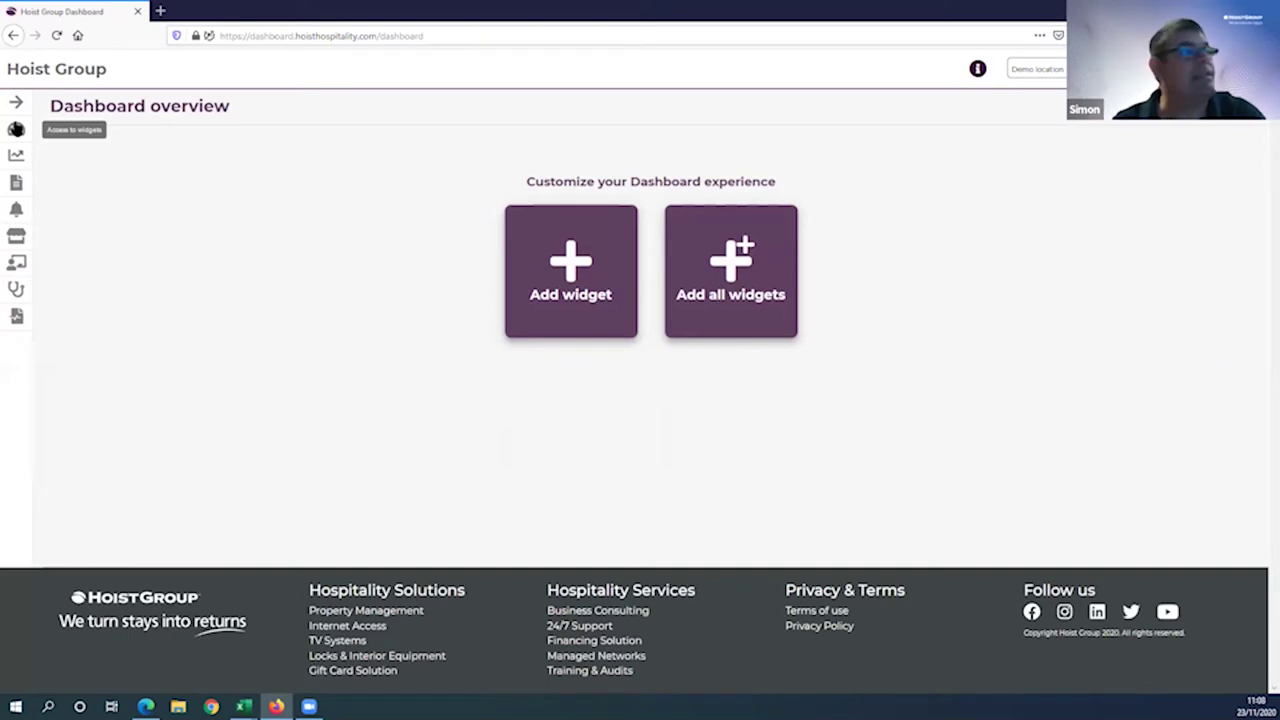
{"action": "left_click", "coordinate": [569, 287]}
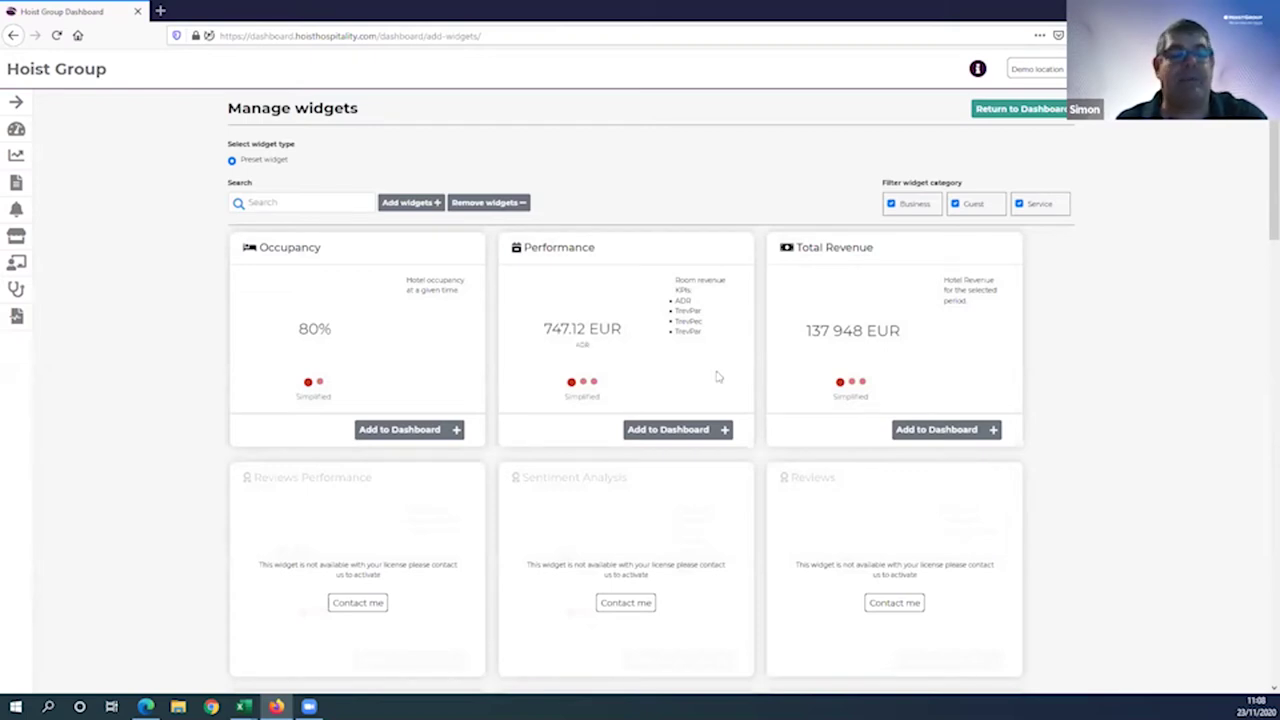
Step: Add the TV/Radio channels usage widget, after adding and removing Cast to TV Status
{"action": "scroll", "coordinate": [716, 374], "scroll_direction": "down", "scroll_amount": 2}
{"action": "scroll", "coordinate": [716, 374], "scroll_direction": "down", "scroll_amount": 3}
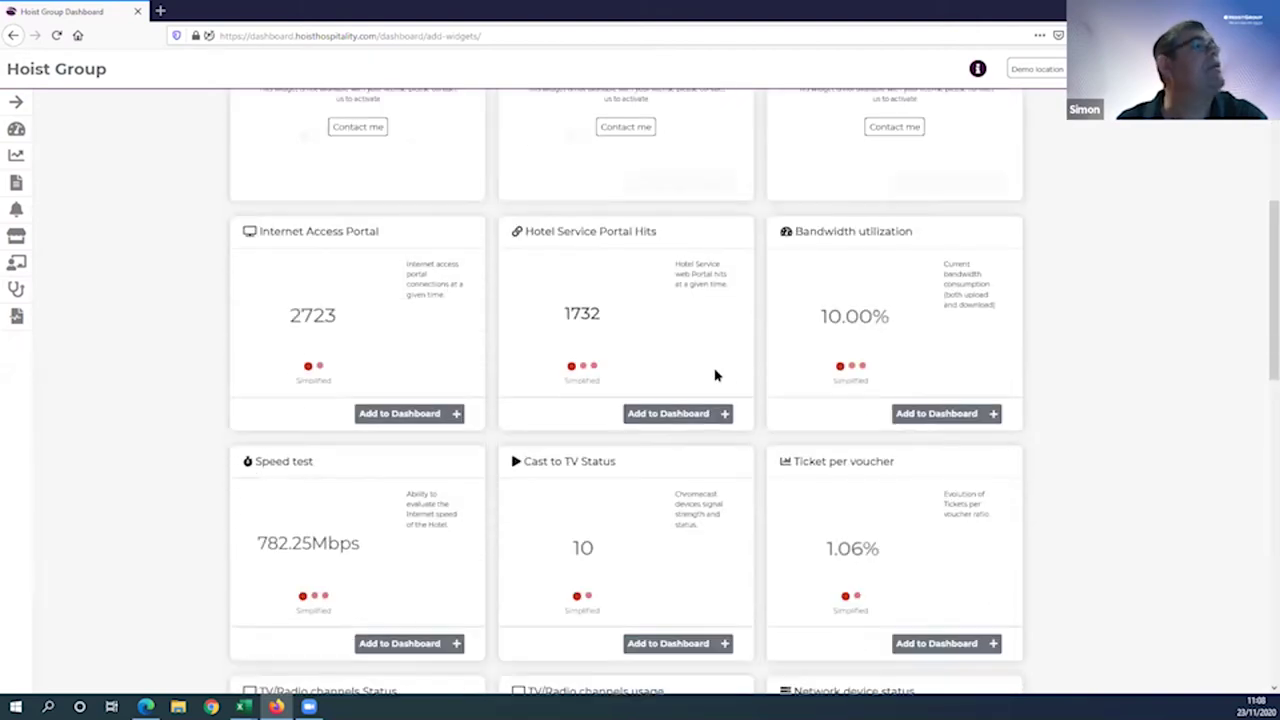
{"action": "scroll", "coordinate": [716, 375], "scroll_direction": "up", "scroll_amount": 2}
{"action": "scroll", "coordinate": [716, 375], "scroll_direction": "down", "scroll_amount": 2}
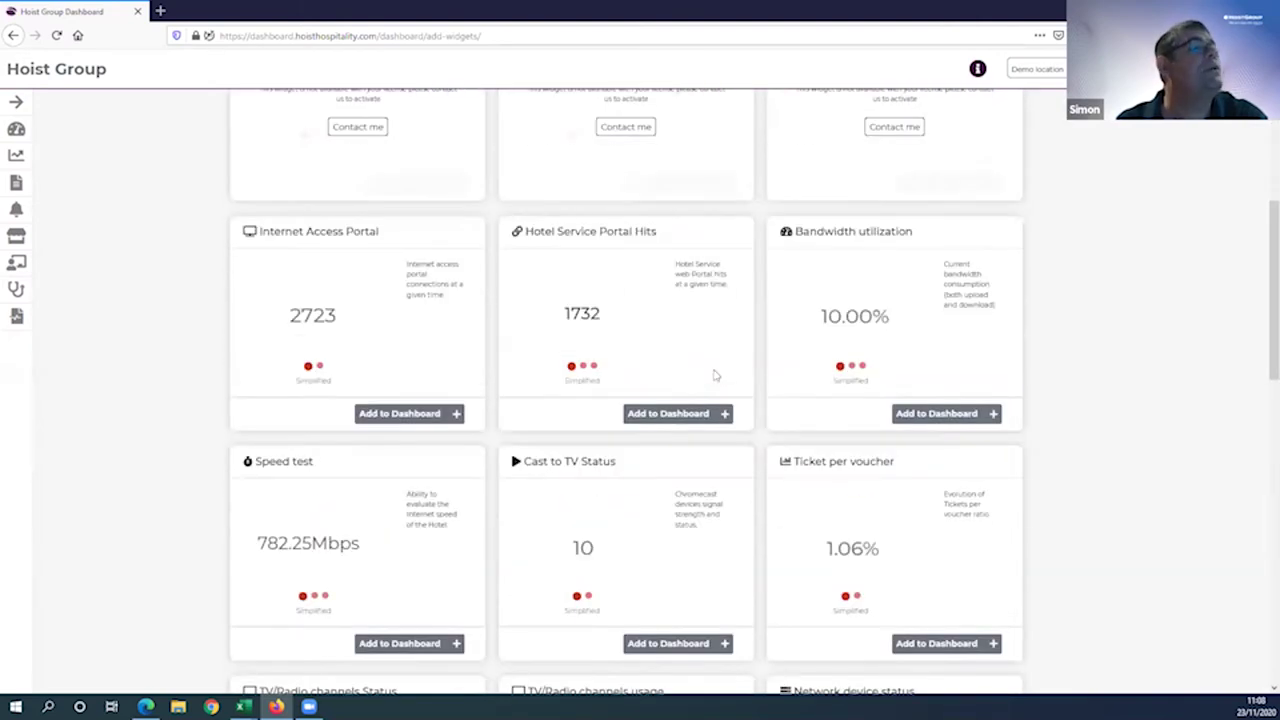
{"action": "scroll", "coordinate": [716, 375], "scroll_direction": "down", "scroll_amount": 2}
{"action": "scroll", "coordinate": [660, 360], "scroll_direction": "down", "scroll_amount": 1}
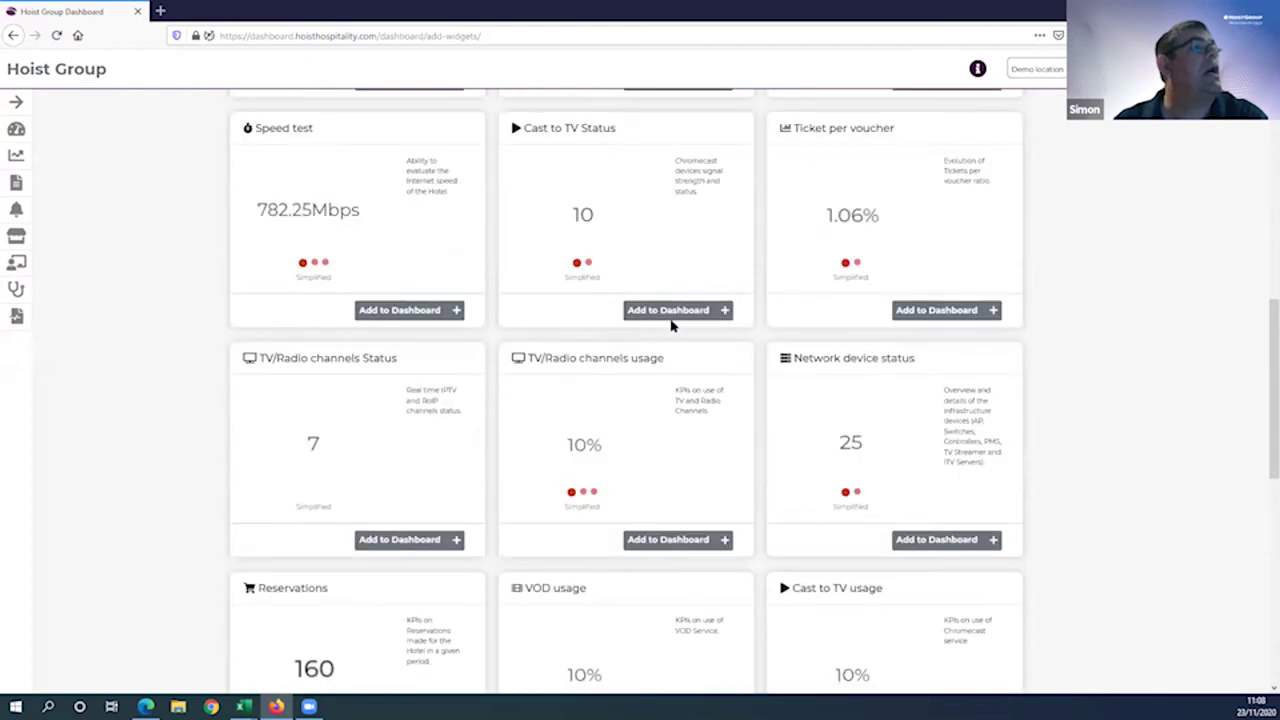
{"action": "left_click", "coordinate": [655, 308]}
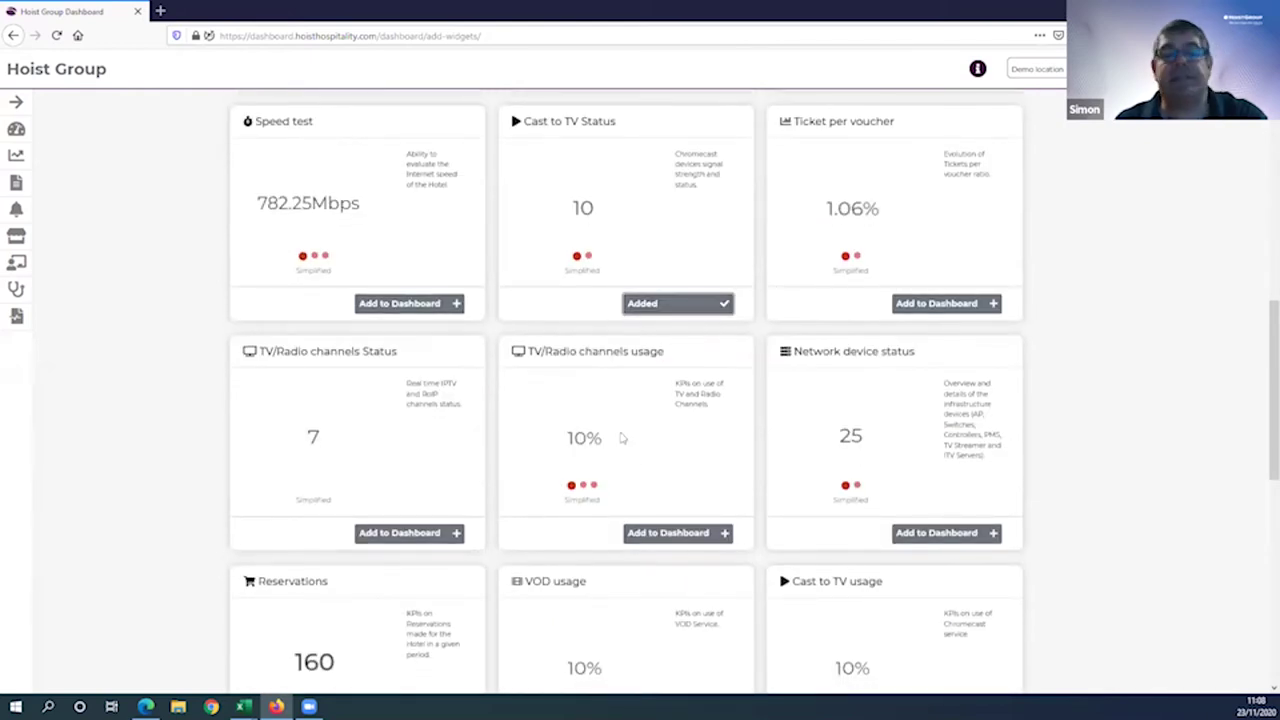
{"action": "left_click", "coordinate": [680, 305]}
{"action": "left_click", "coordinate": [660, 534]}
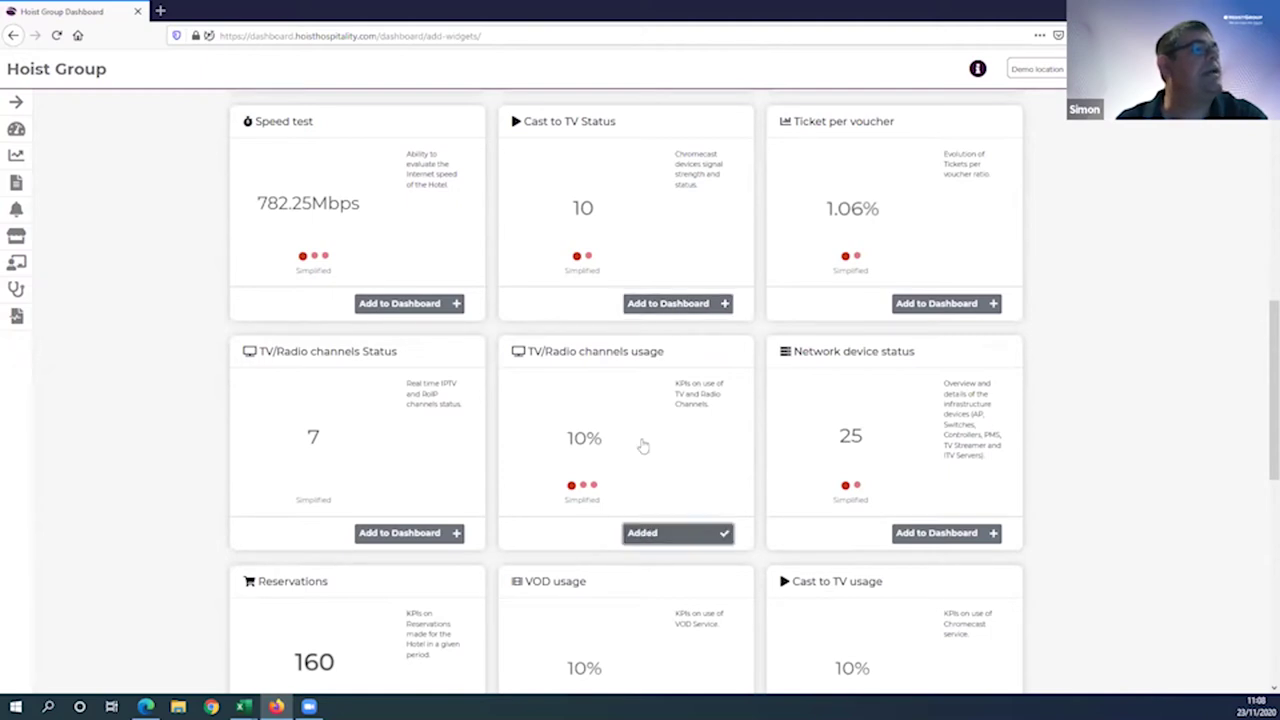
Step: Add the VOD usage and Cast to TV usage widgets and return to the dashboard
{"action": "scroll", "coordinate": [638, 430], "scroll_direction": "down", "scroll_amount": 2}
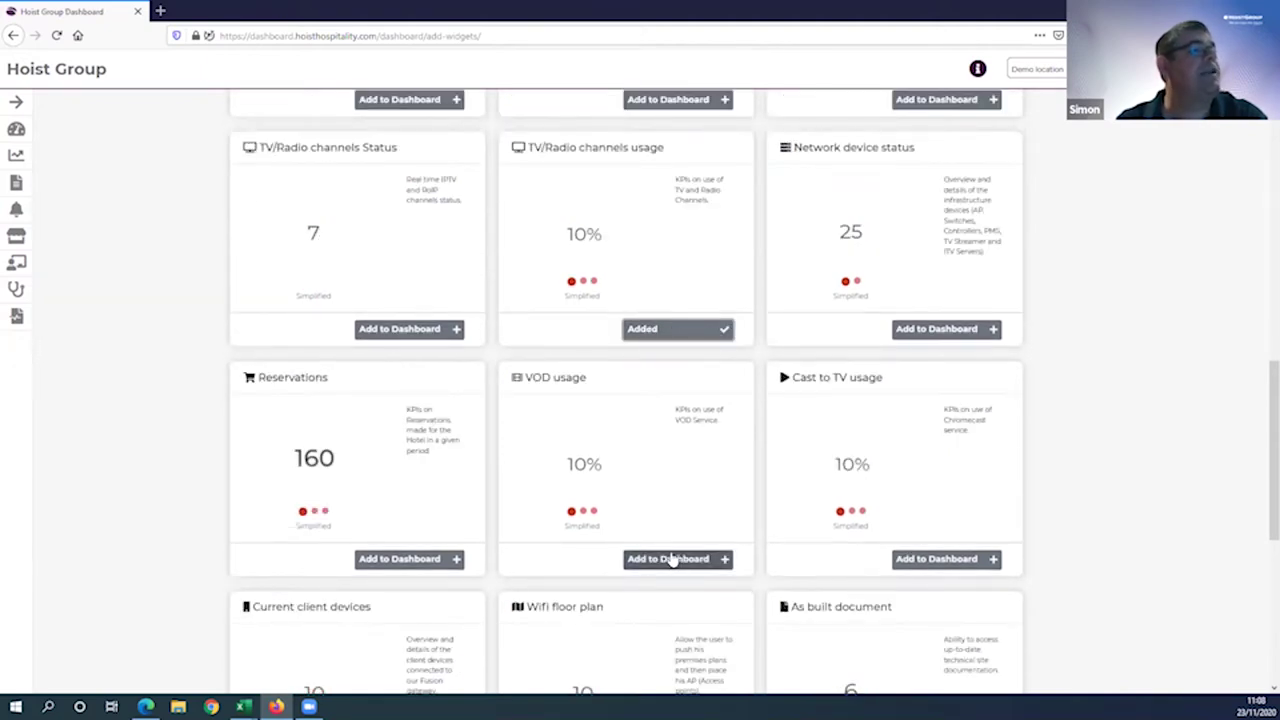
{"action": "left_click", "coordinate": [676, 561]}
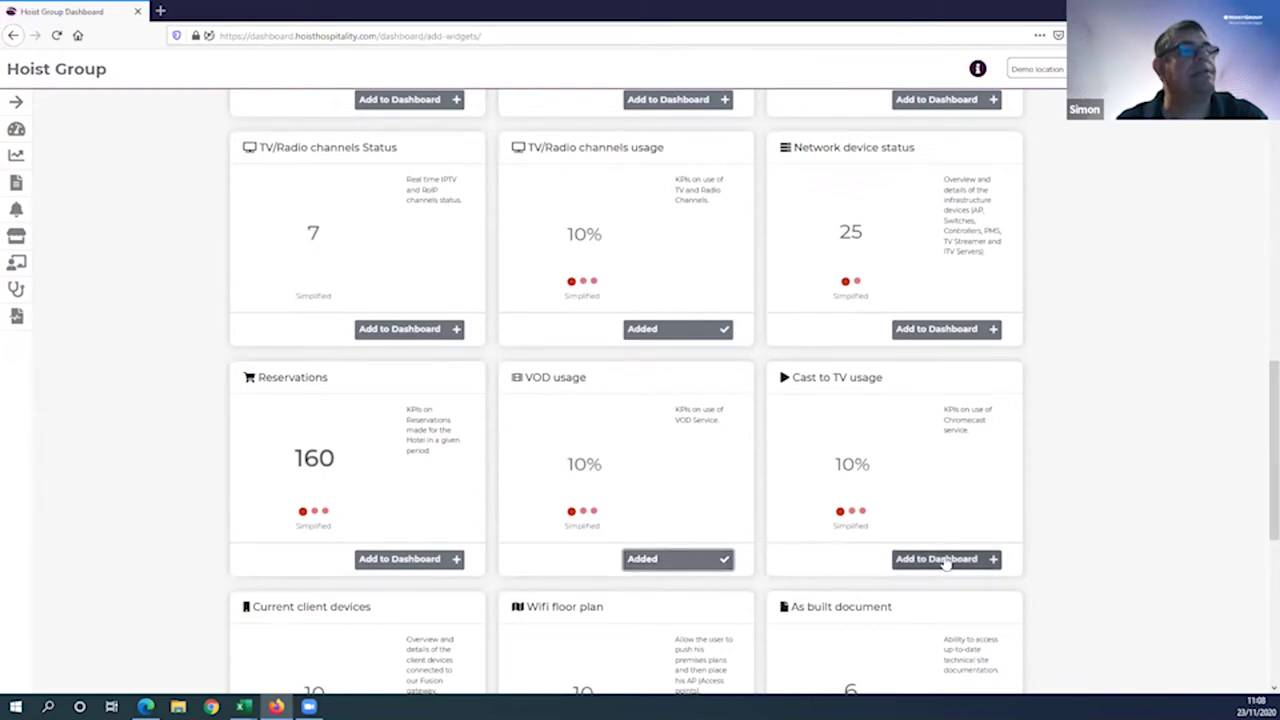
{"action": "left_click", "coordinate": [945, 561]}
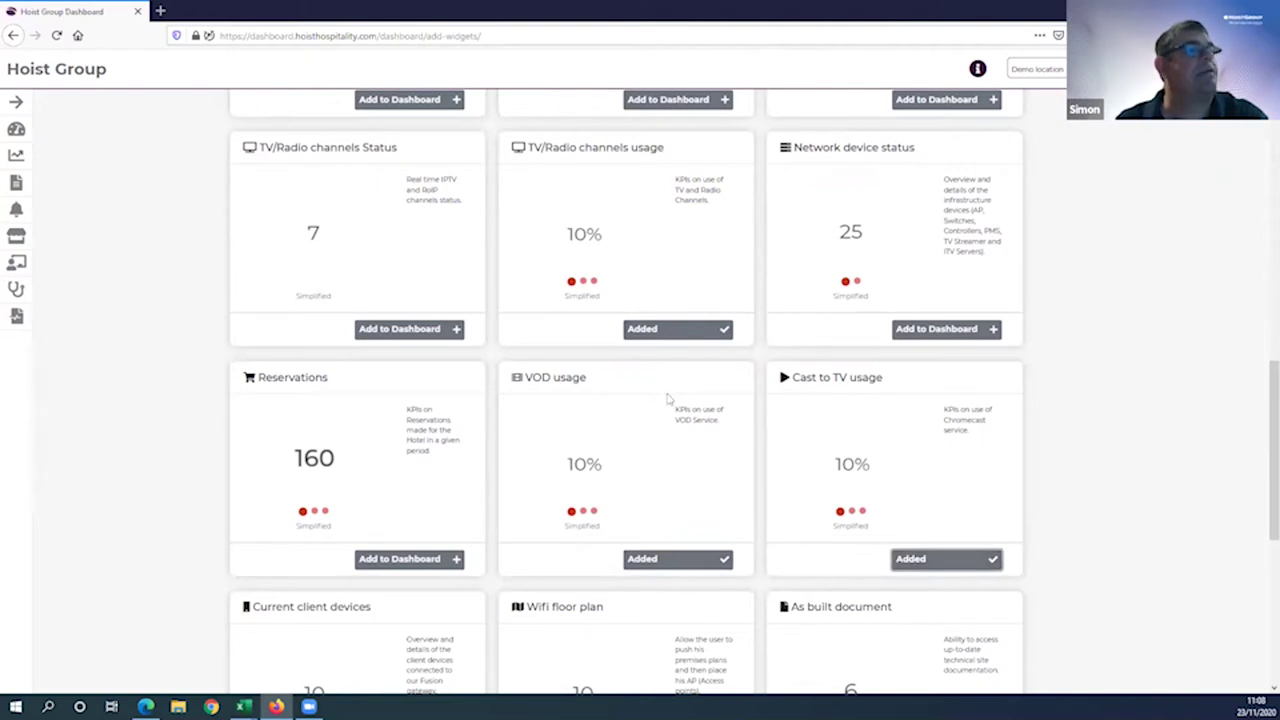
{"action": "scroll", "coordinate": [680, 410], "scroll_direction": "up", "scroll_amount": 4}
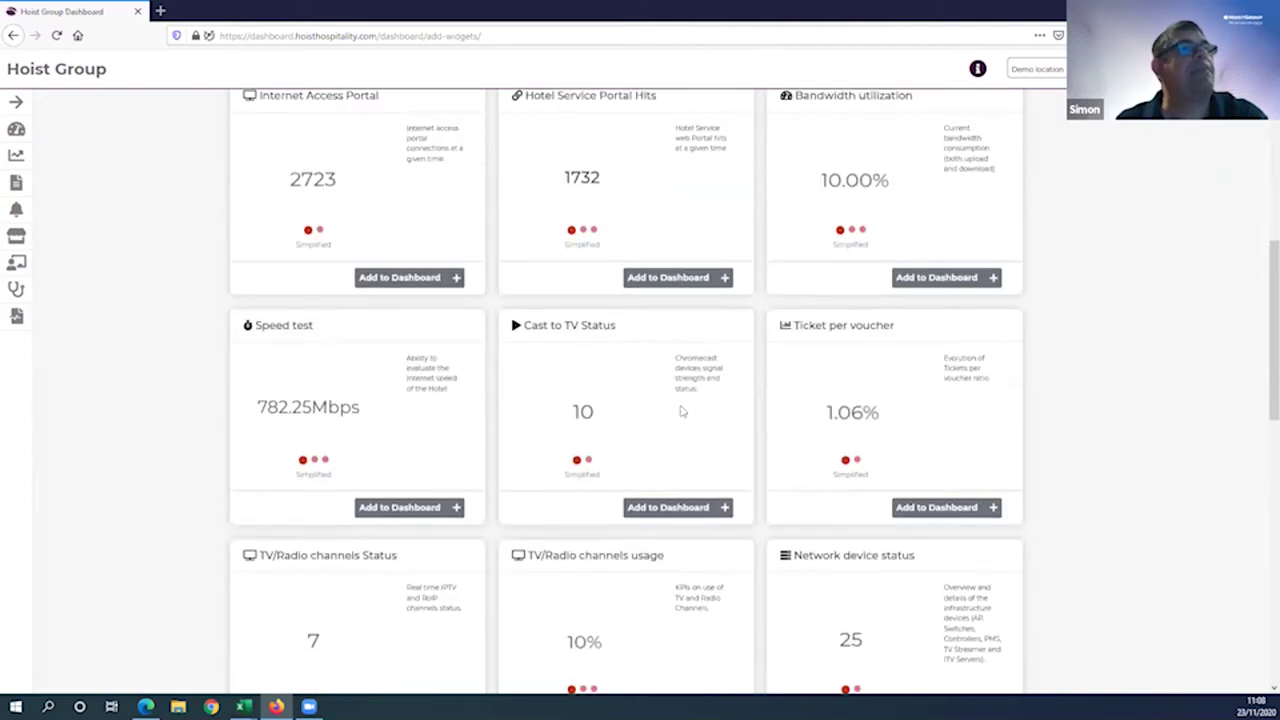
{"action": "scroll", "coordinate": [680, 410], "scroll_direction": "up", "scroll_amount": 6}
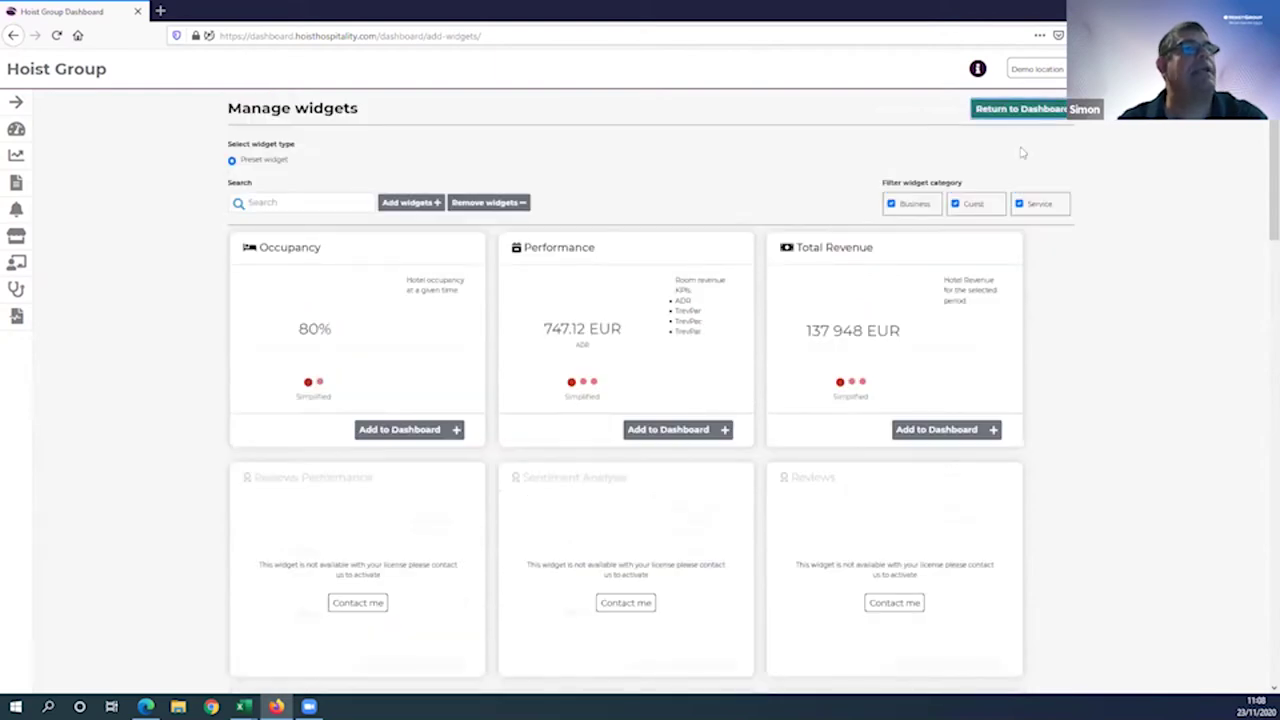
{"action": "left_click", "coordinate": [1020, 108]}
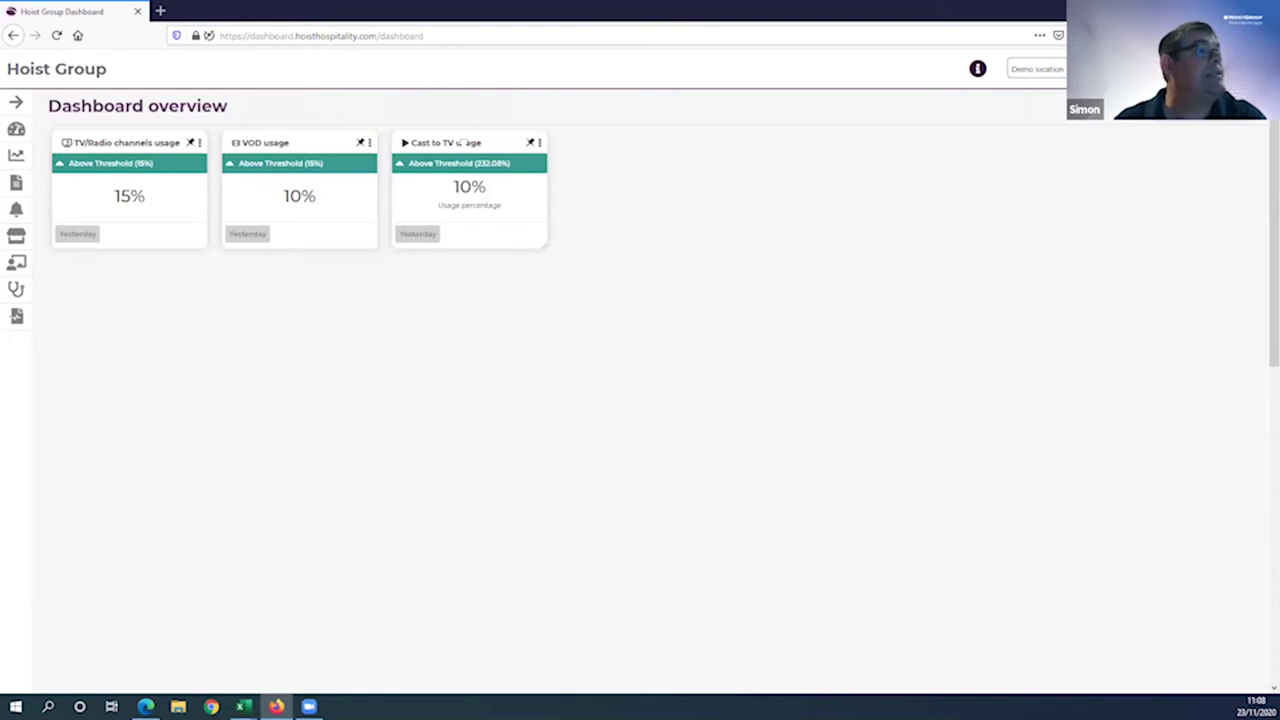
Step: Drag the cards into one row: VOD usage, TV/Radio channels usage, then Cast to TV usage
{"action": "left_click_drag", "start_coordinate": [463, 142], "coordinate": [620, 354]}
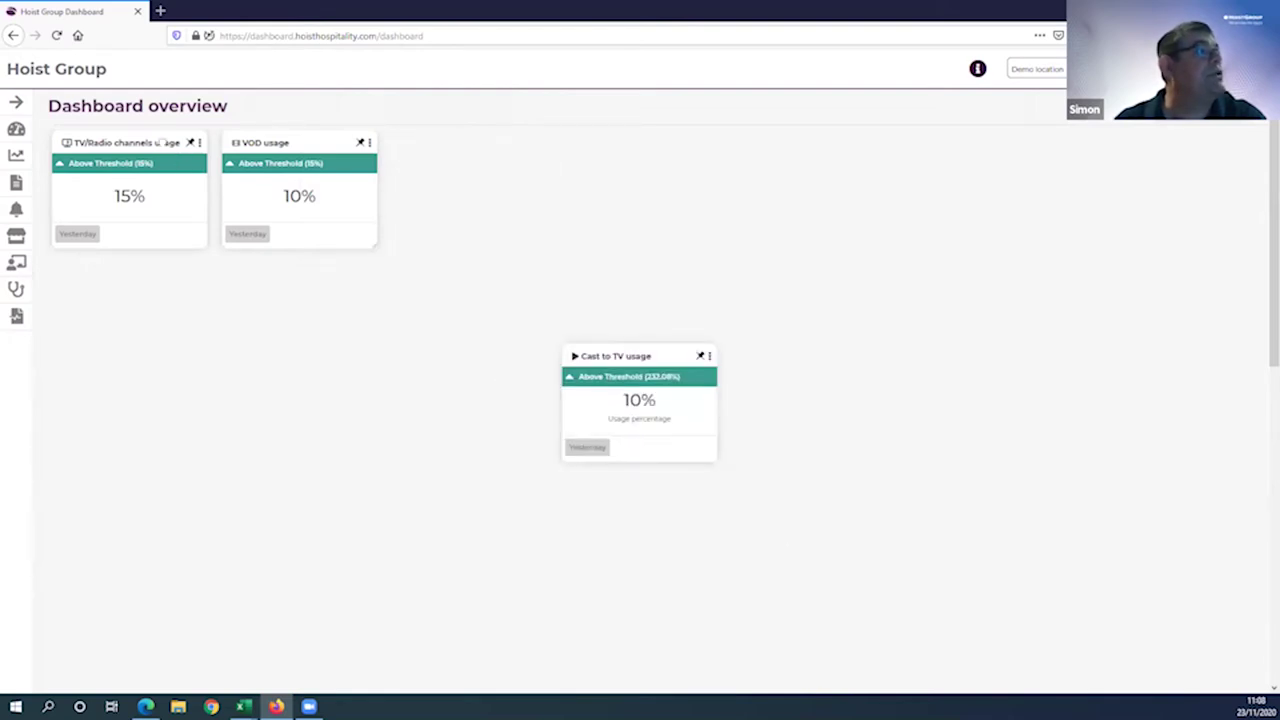
{"action": "left_click_drag", "start_coordinate": [160, 142], "coordinate": [536, 143]}
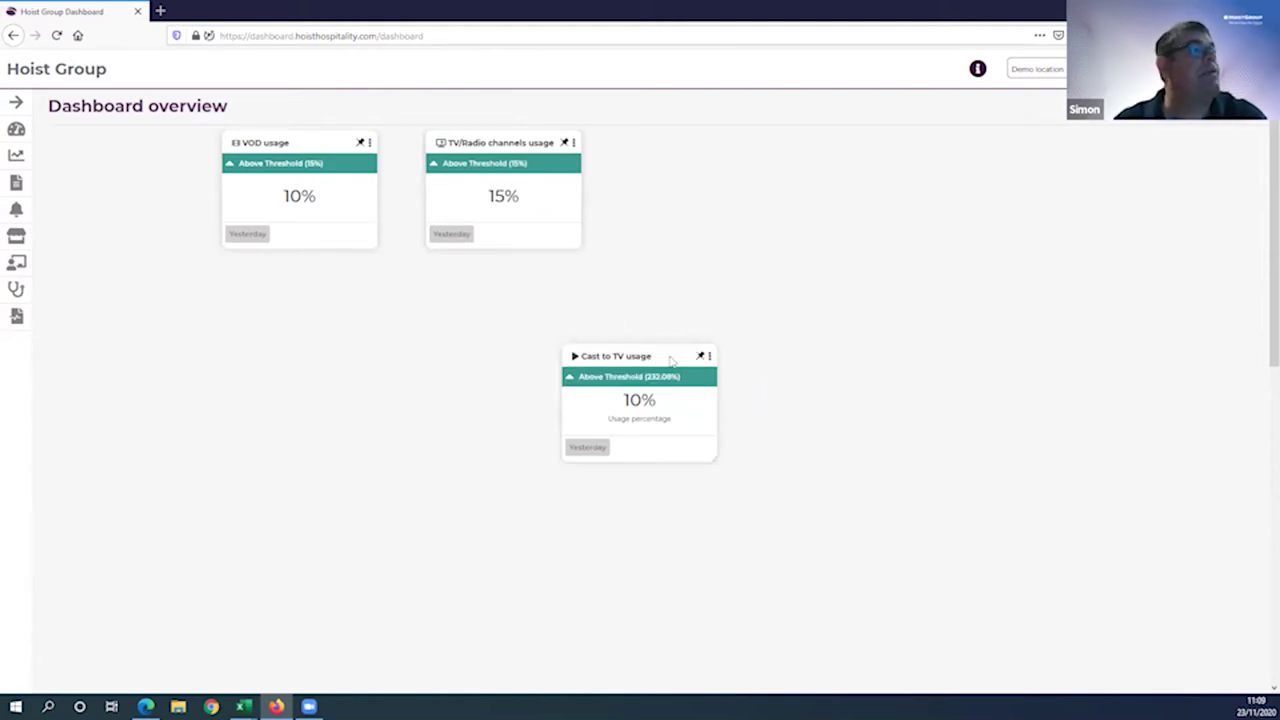
{"action": "left_click_drag", "start_coordinate": [697, 358], "coordinate": [768, 143]}
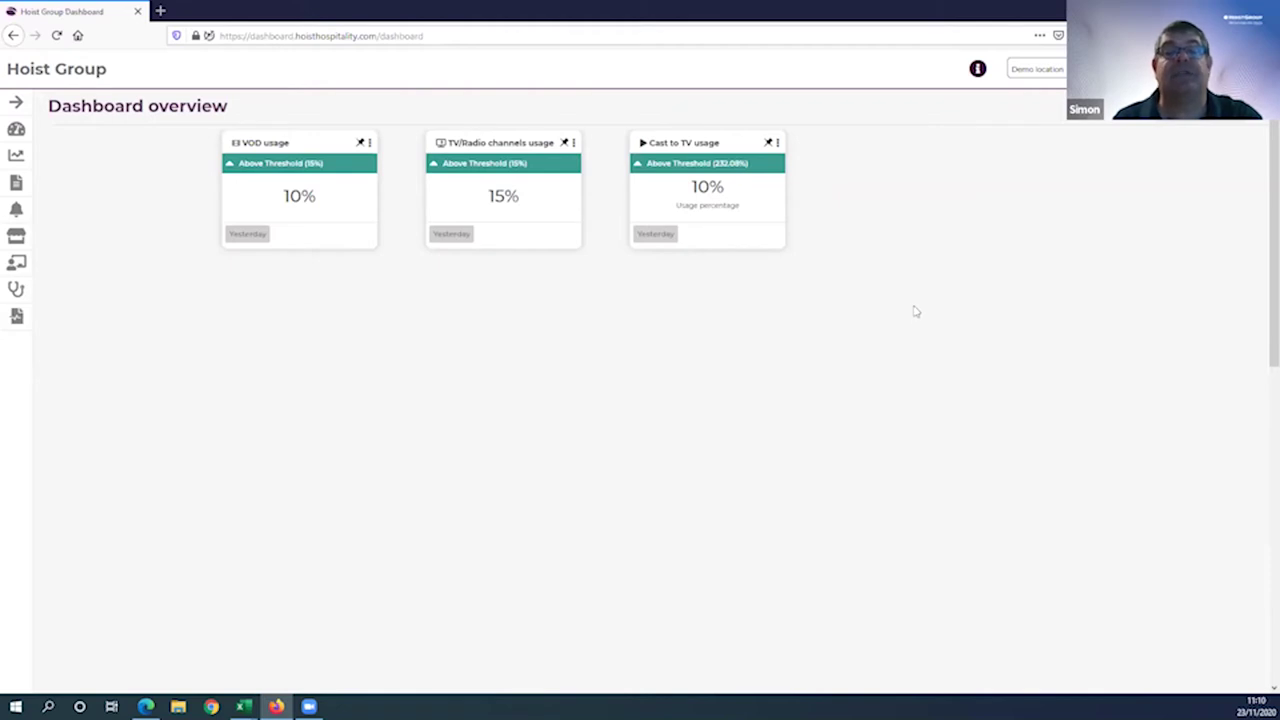
{"action": "left_click", "coordinate": [777, 143]}
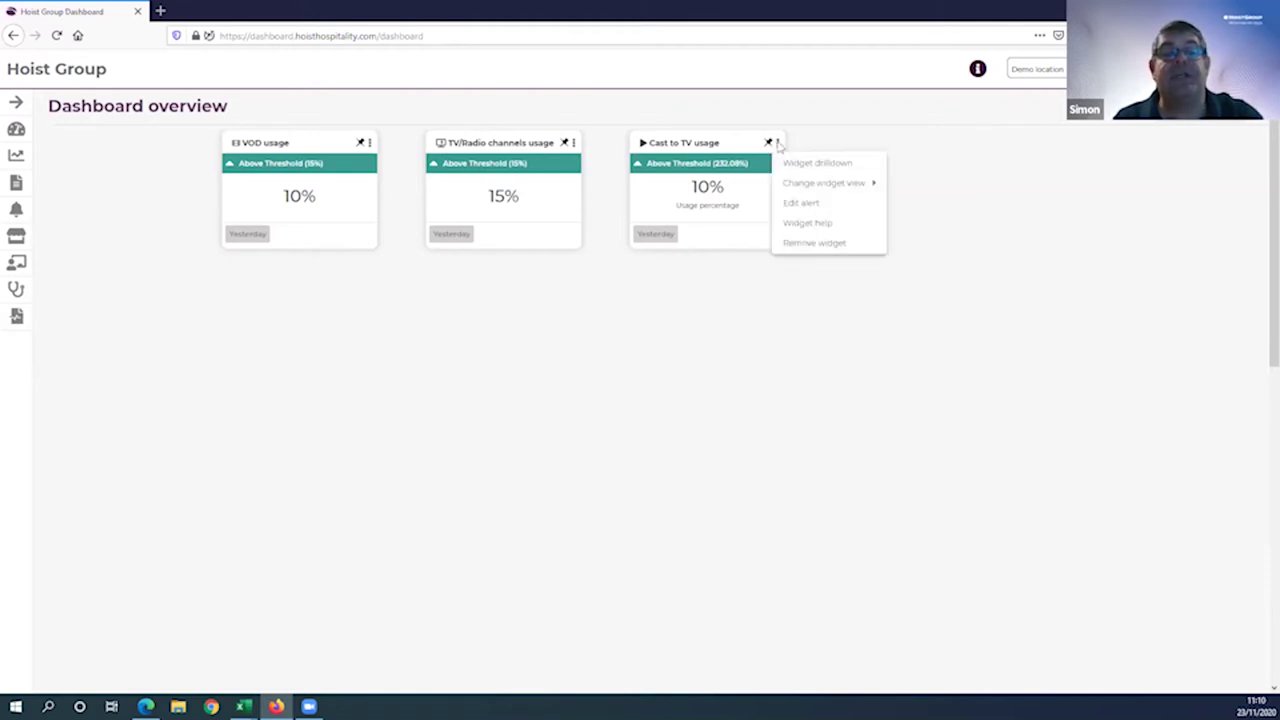
{"action": "left_click", "coordinate": [822, 224]}
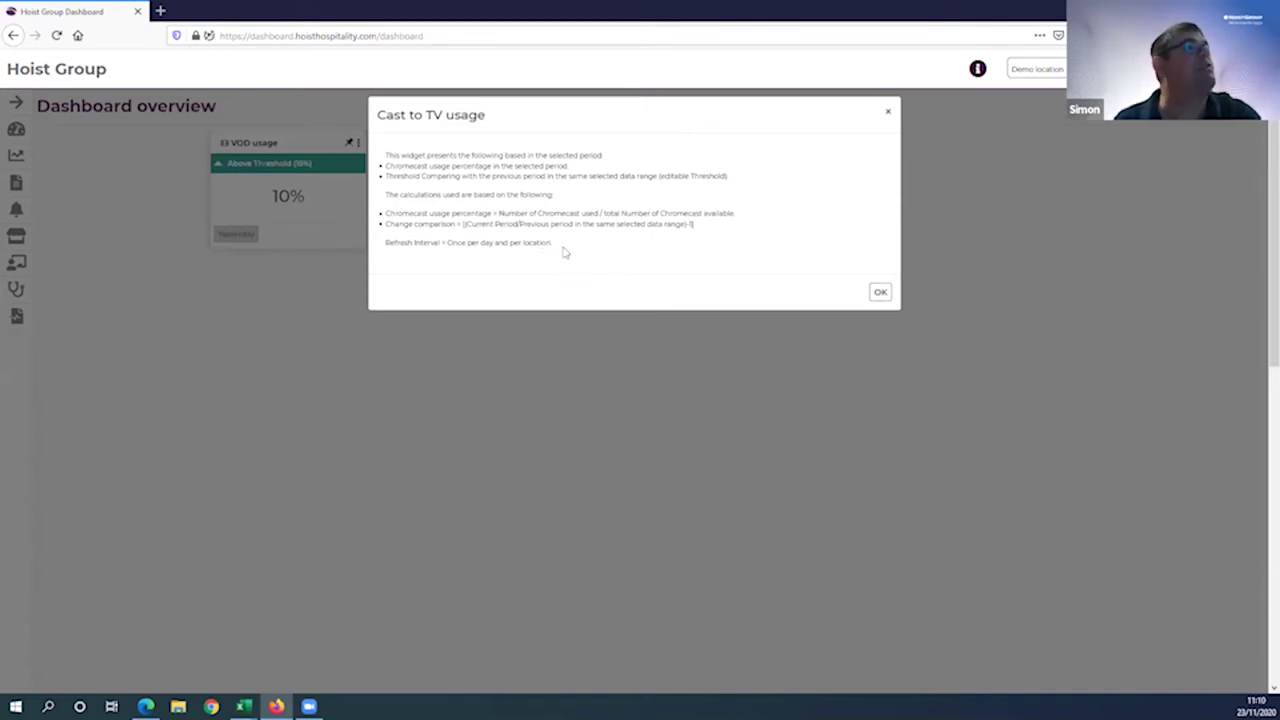
{"action": "left_click", "coordinate": [878, 294]}
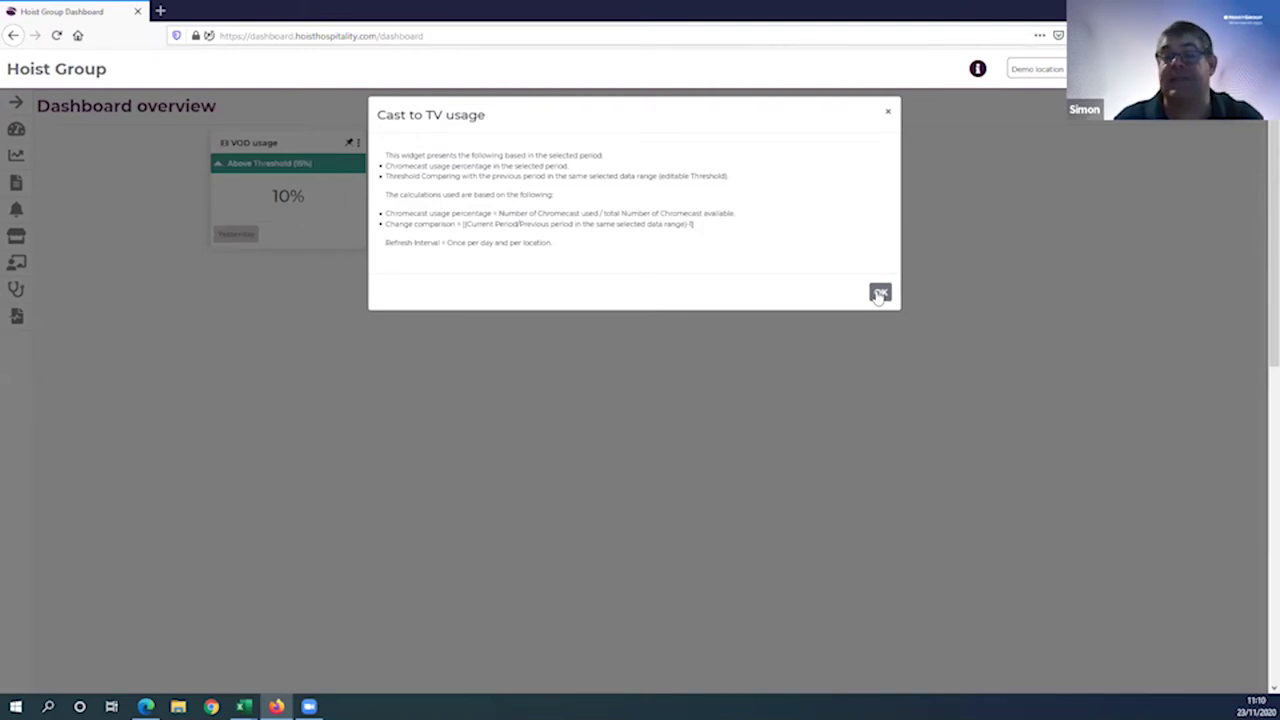
{"action": "left_click", "coordinate": [879, 293]}
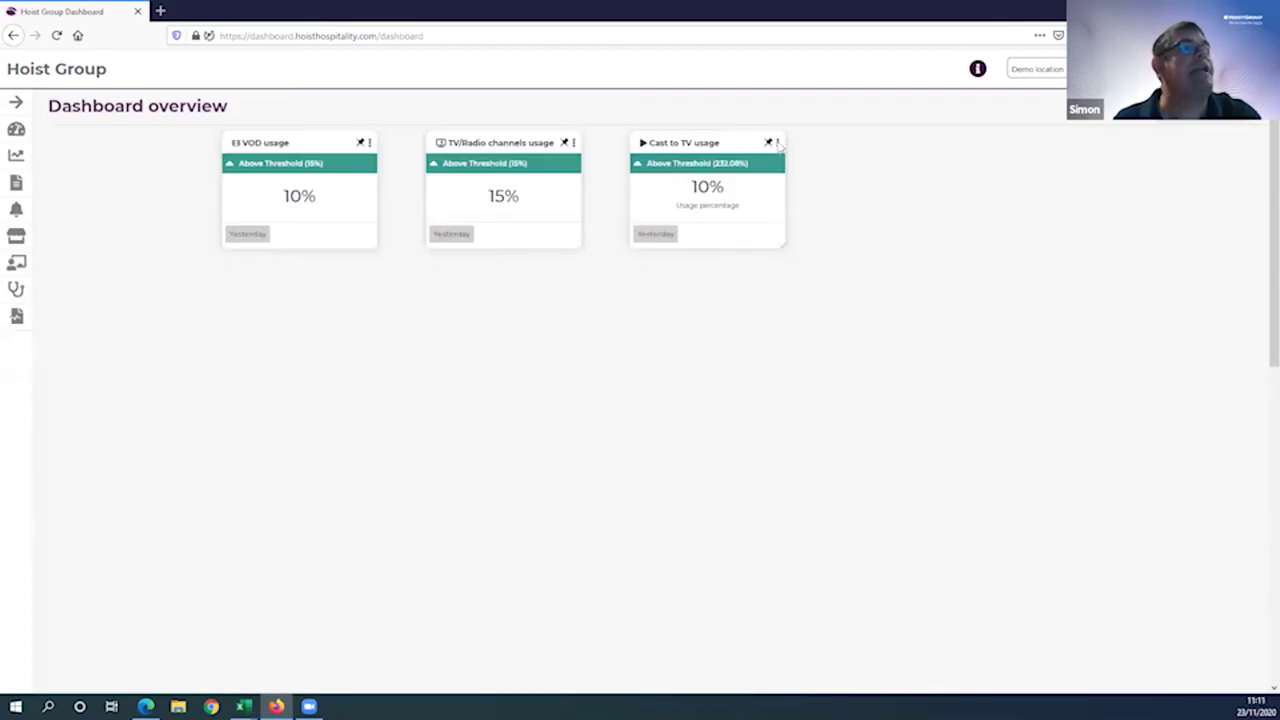
{"action": "left_click", "coordinate": [777, 143]}
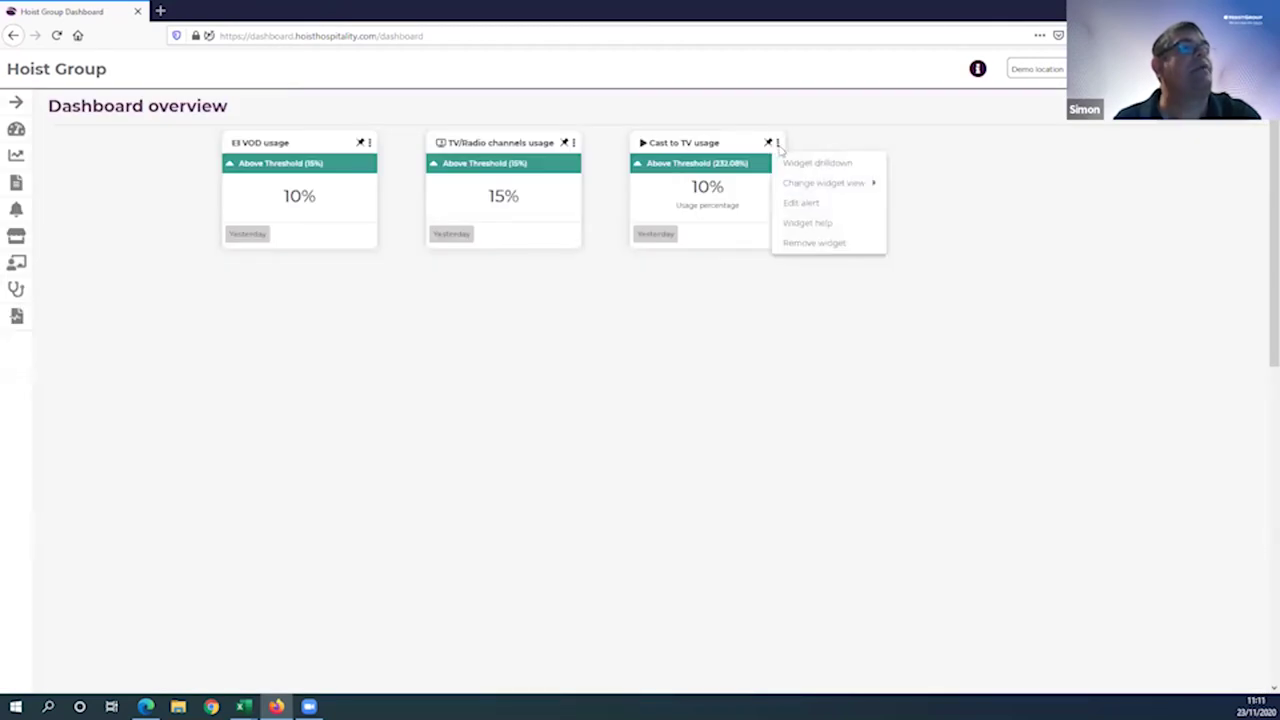
{"action": "left_click", "coordinate": [817, 204]}
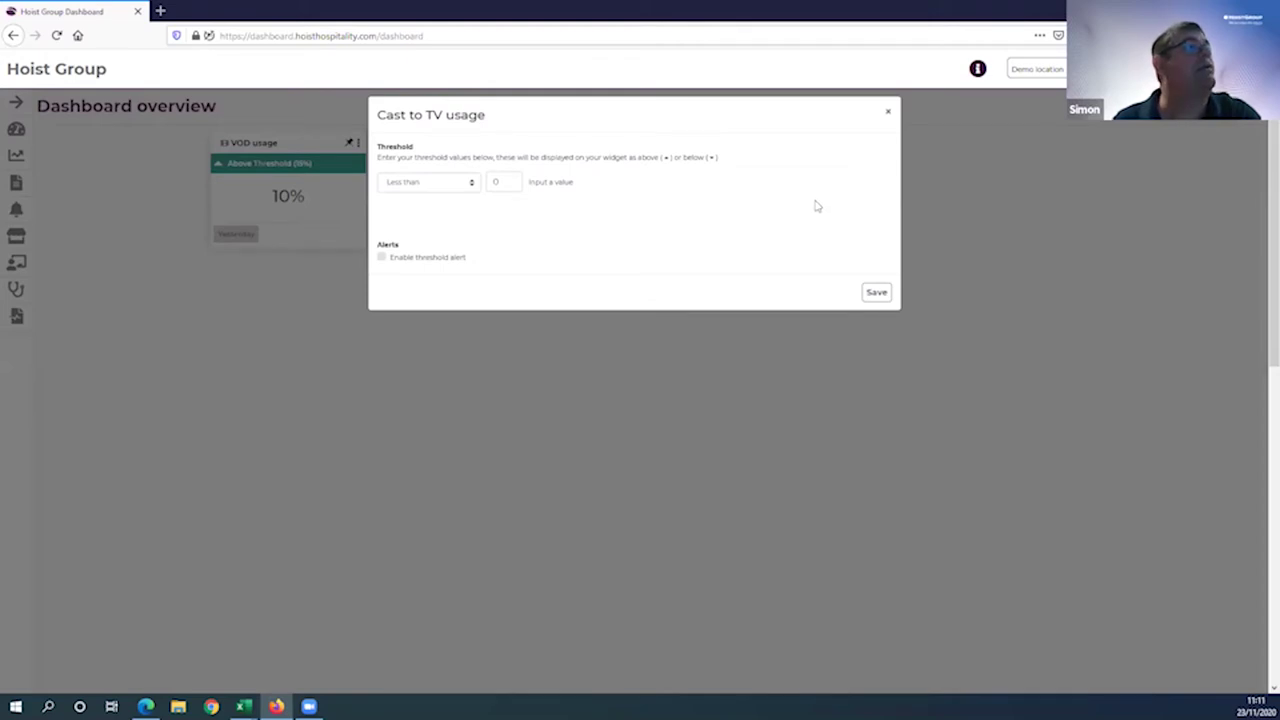
{"action": "left_click", "coordinate": [470, 183]}
{"action": "left_click", "coordinate": [467, 209]}
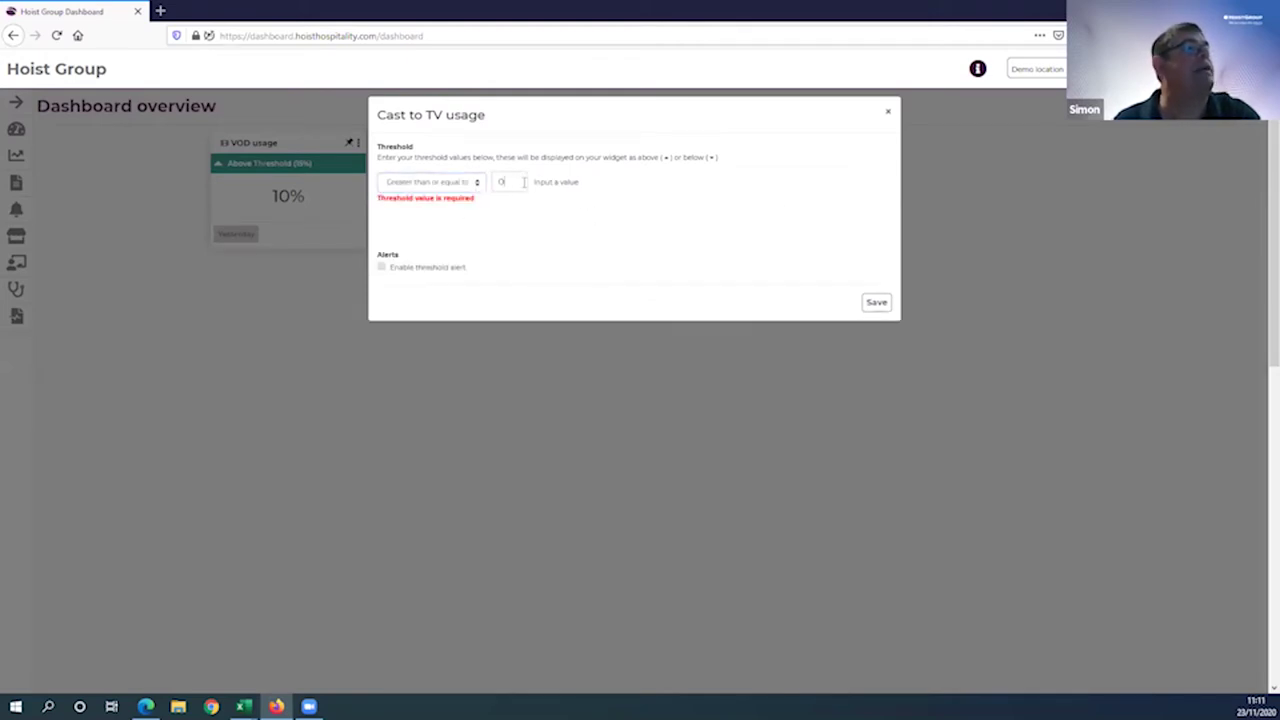
{"action": "left_click", "coordinate": [522, 186]}
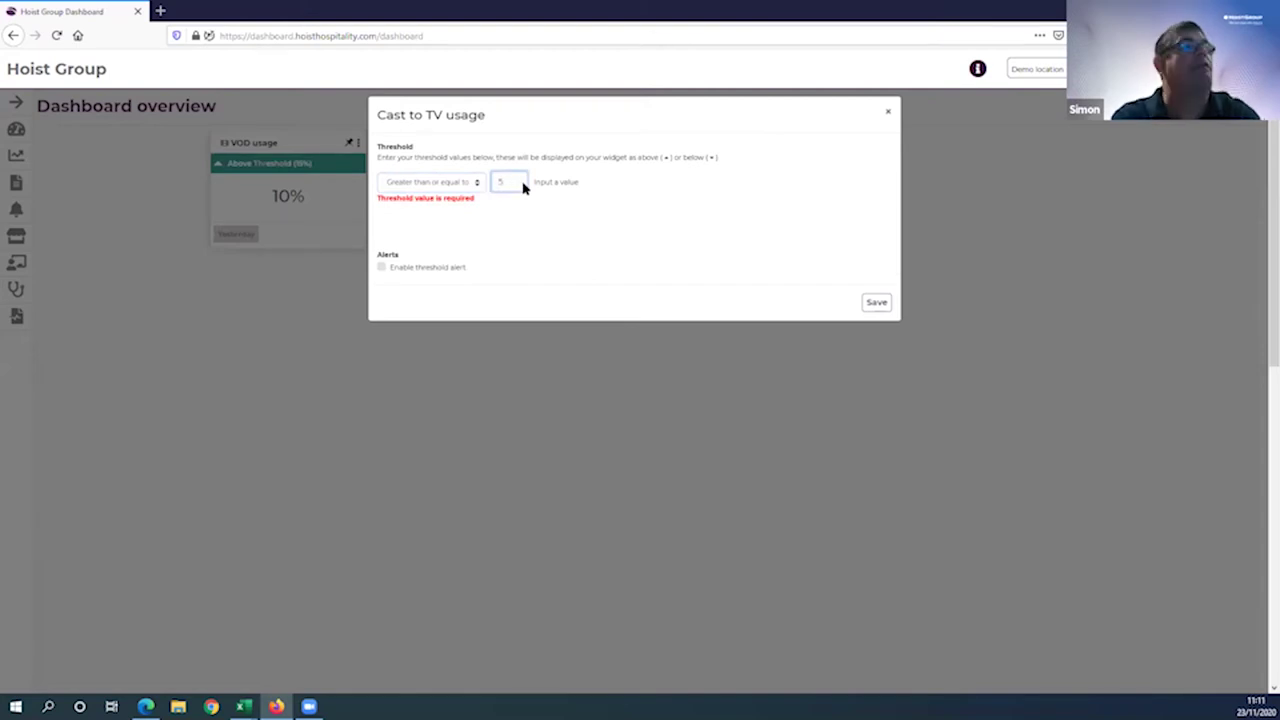
{"action": "type", "text": "50"}
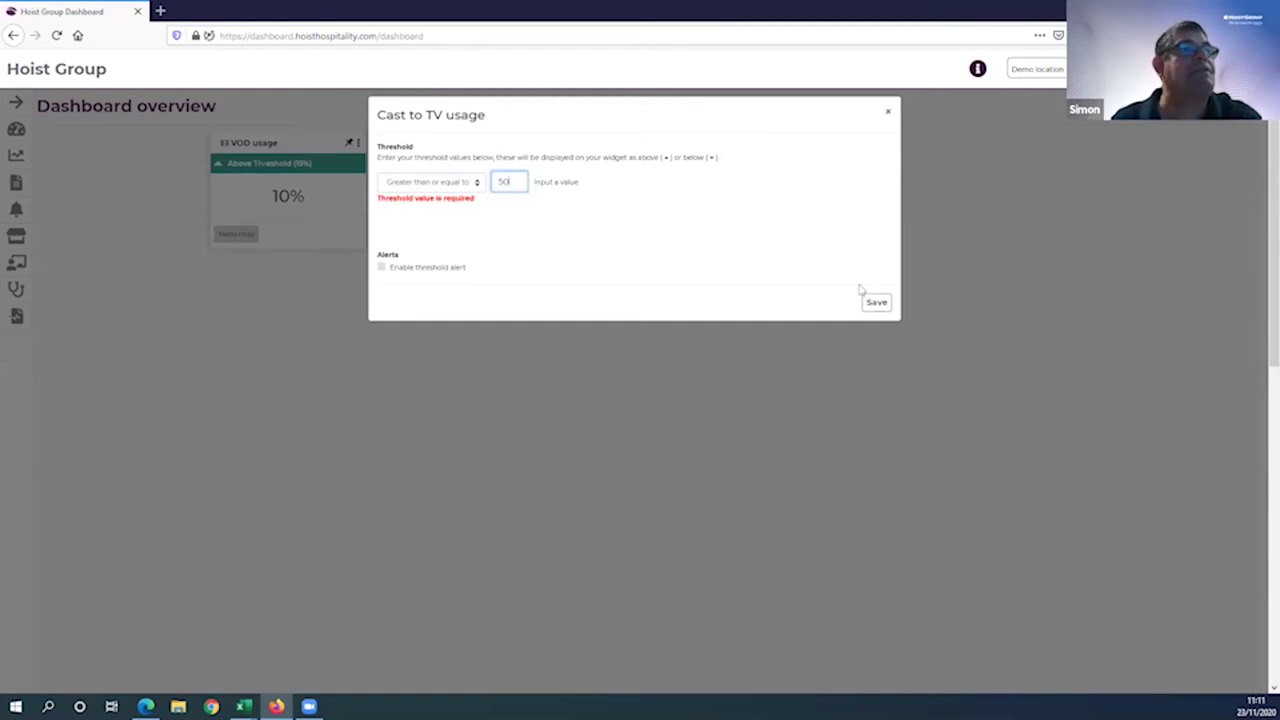
{"action": "left_click", "coordinate": [887, 111]}
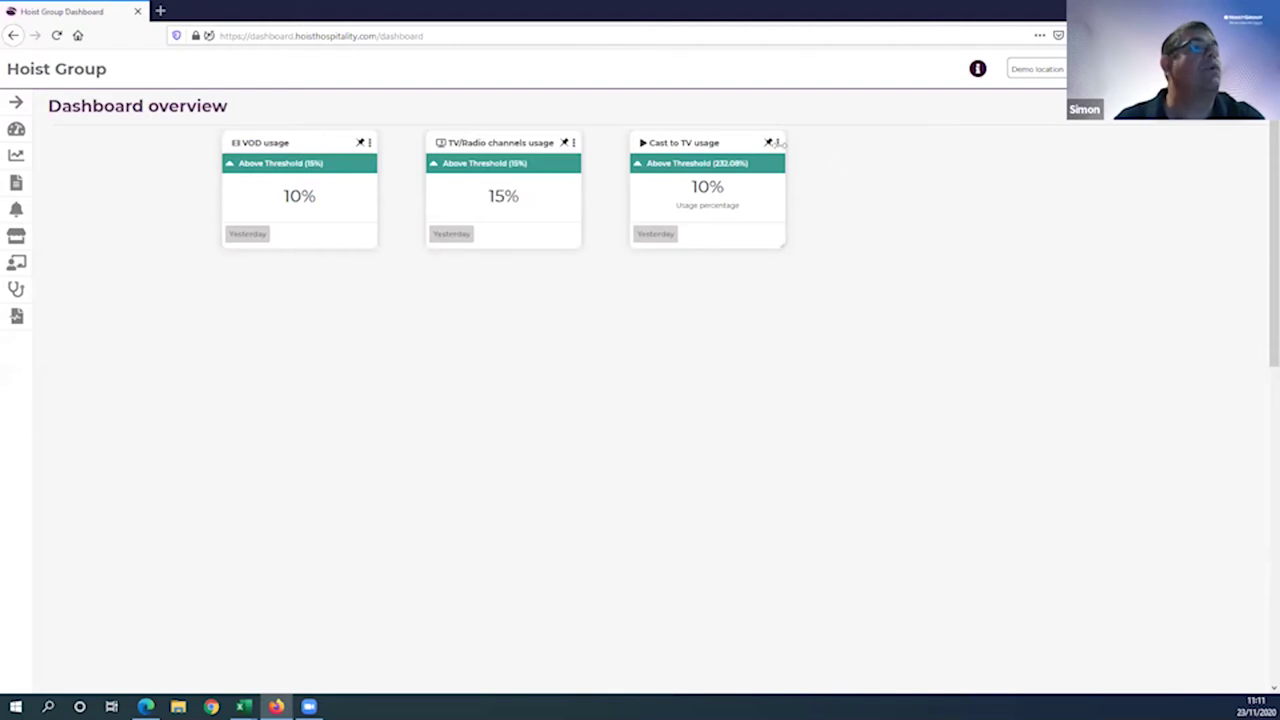
Step: Open Cast to TV usage alerts, enable the threshold alert, and keep the period at Last update
{"action": "left_click", "coordinate": [777, 143]}
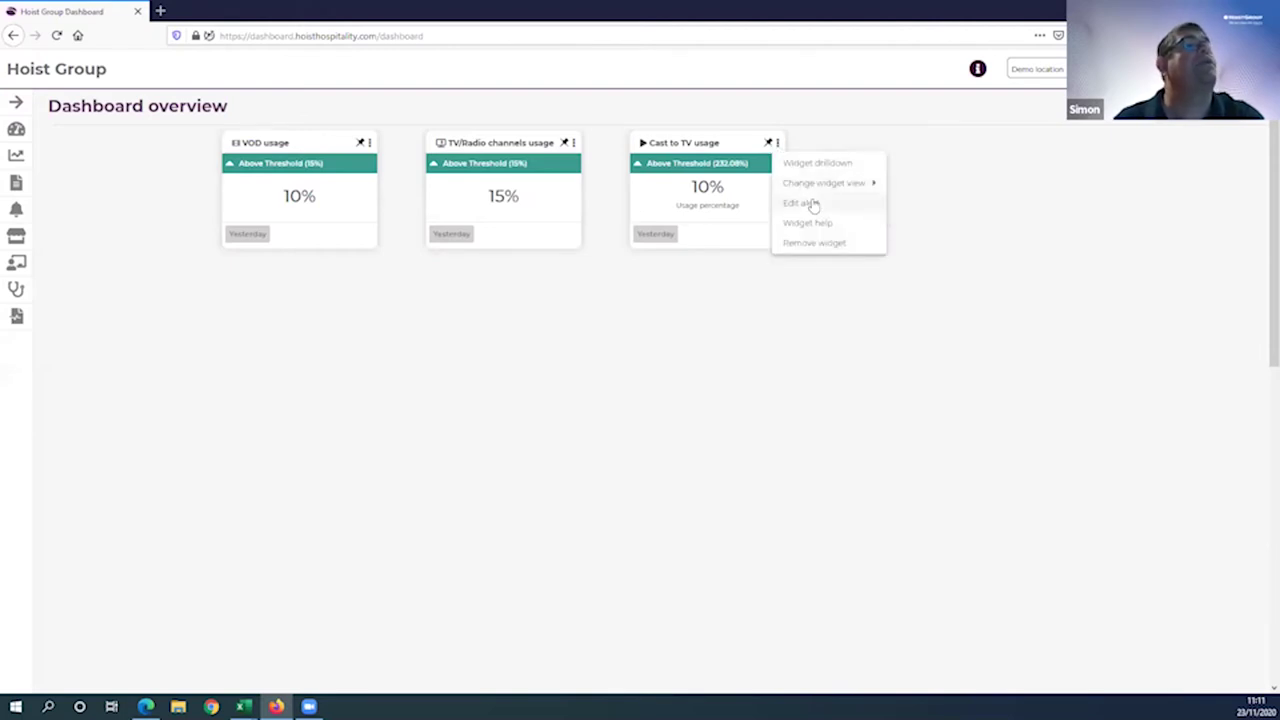
{"action": "left_click", "coordinate": [811, 203]}
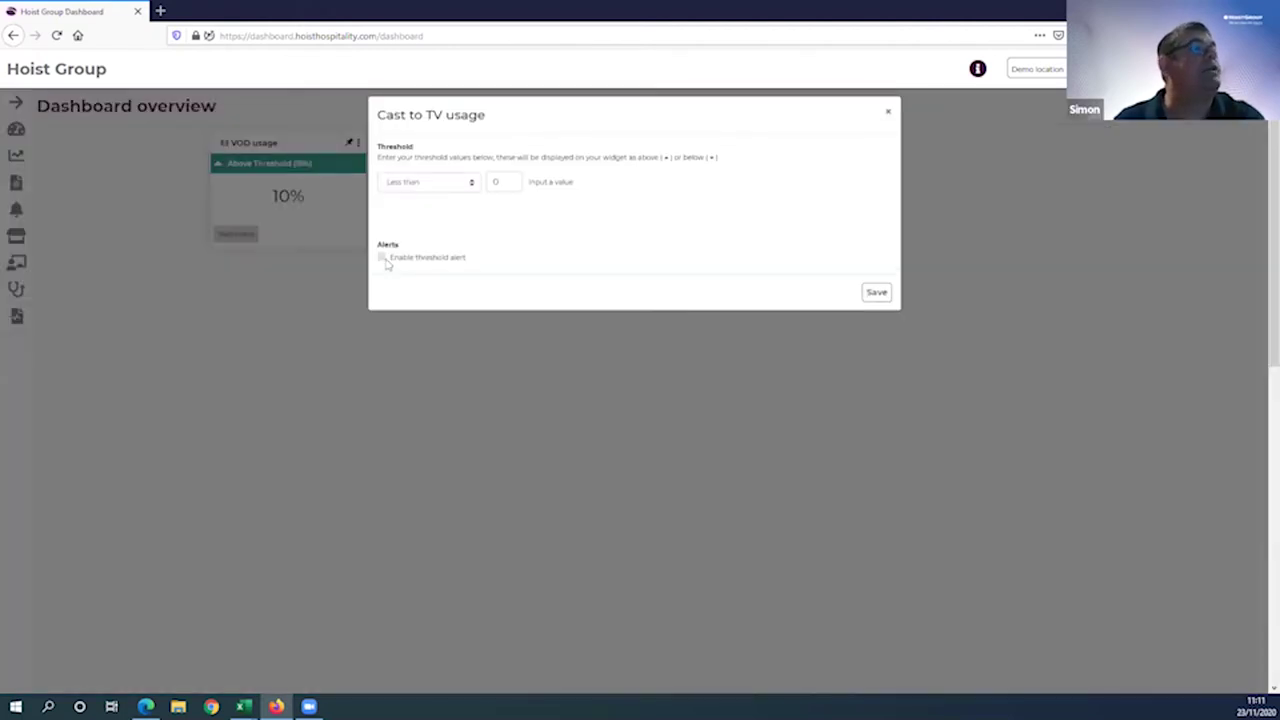
{"action": "left_click", "coordinate": [382, 258]}
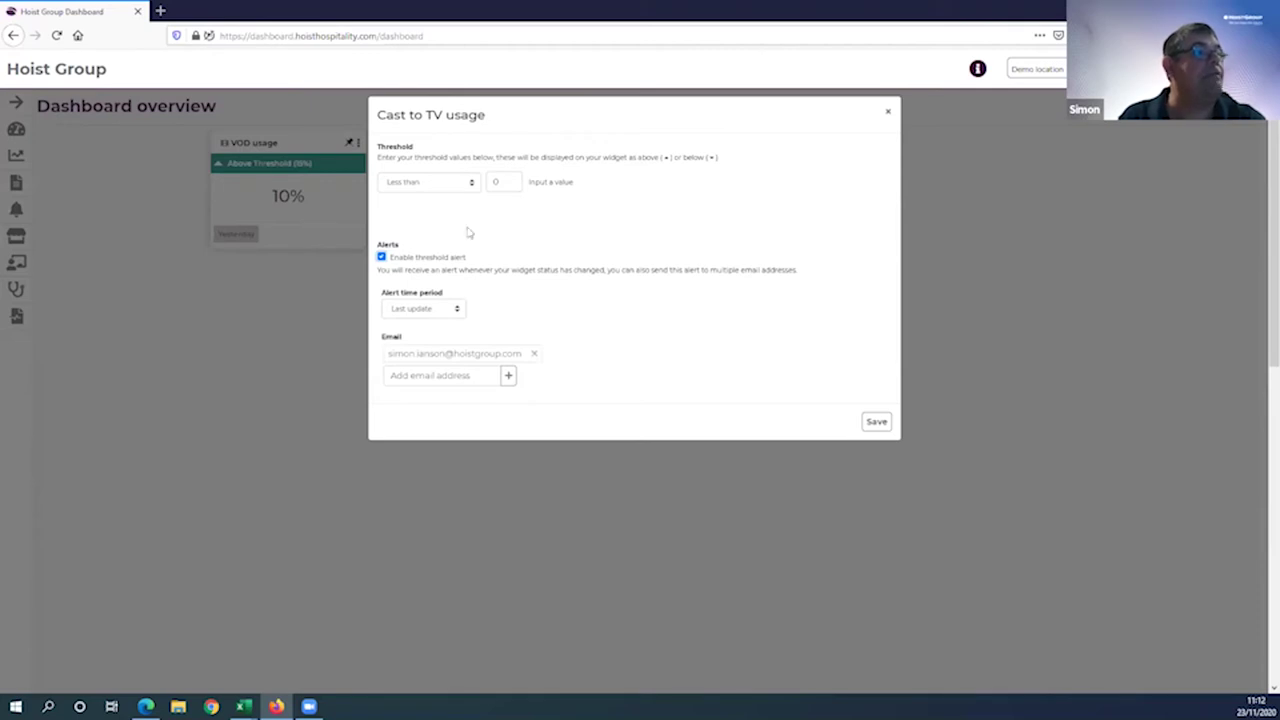
{"action": "left_click", "coordinate": [459, 312]}
{"action": "left_click", "coordinate": [490, 309]}
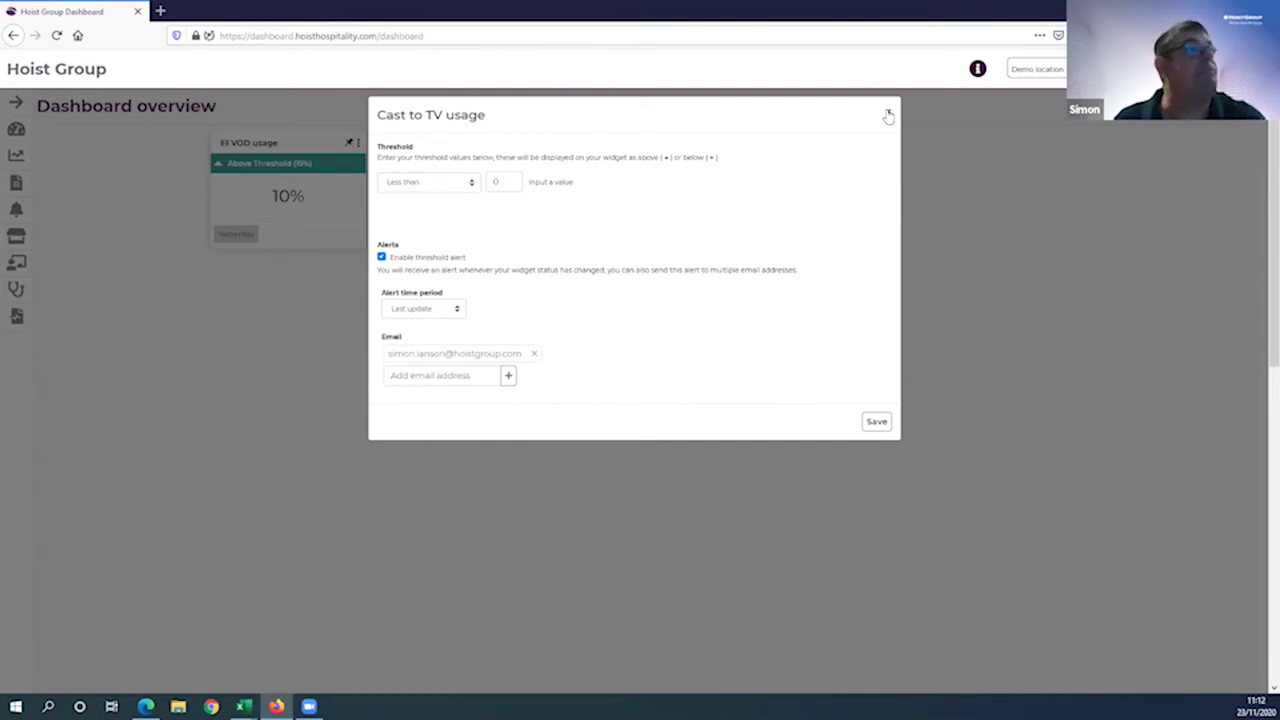
Step: Close the Cast to TV usage alert dialog without saving and check the card's labels
{"action": "left_click", "coordinate": [888, 116]}
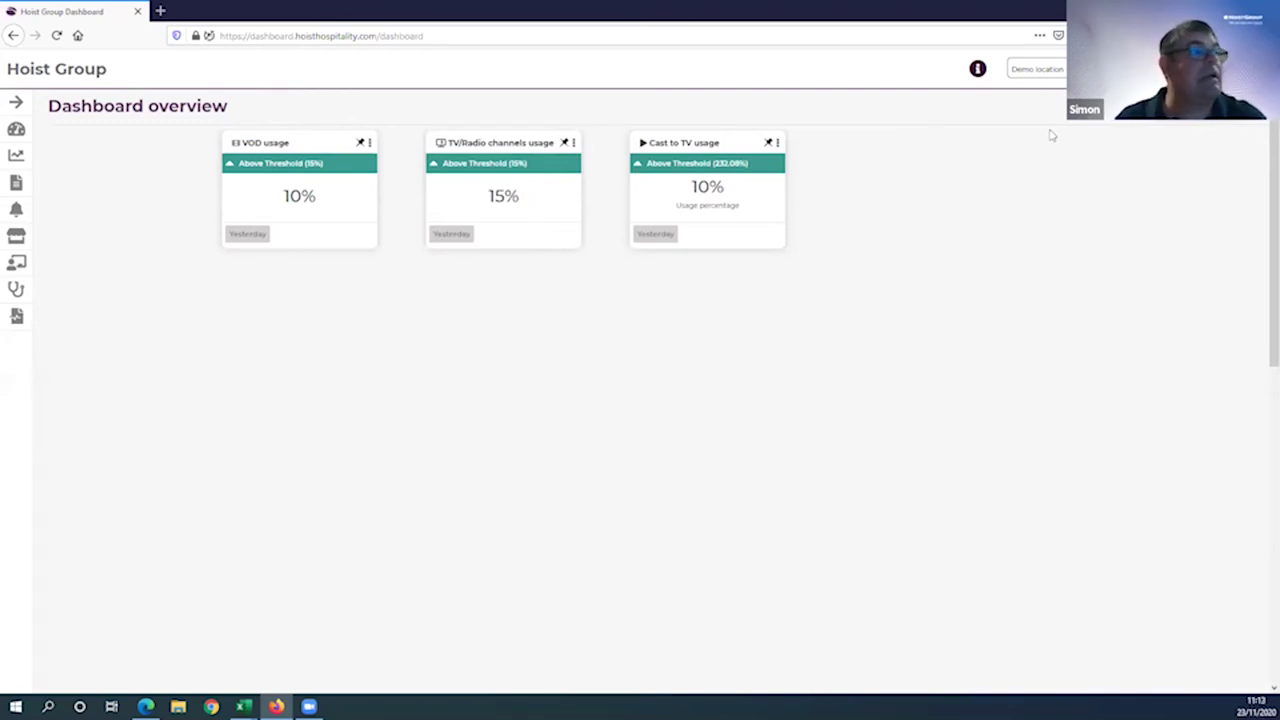
{"action": "mouse_move", "coordinate": [716, 192]}
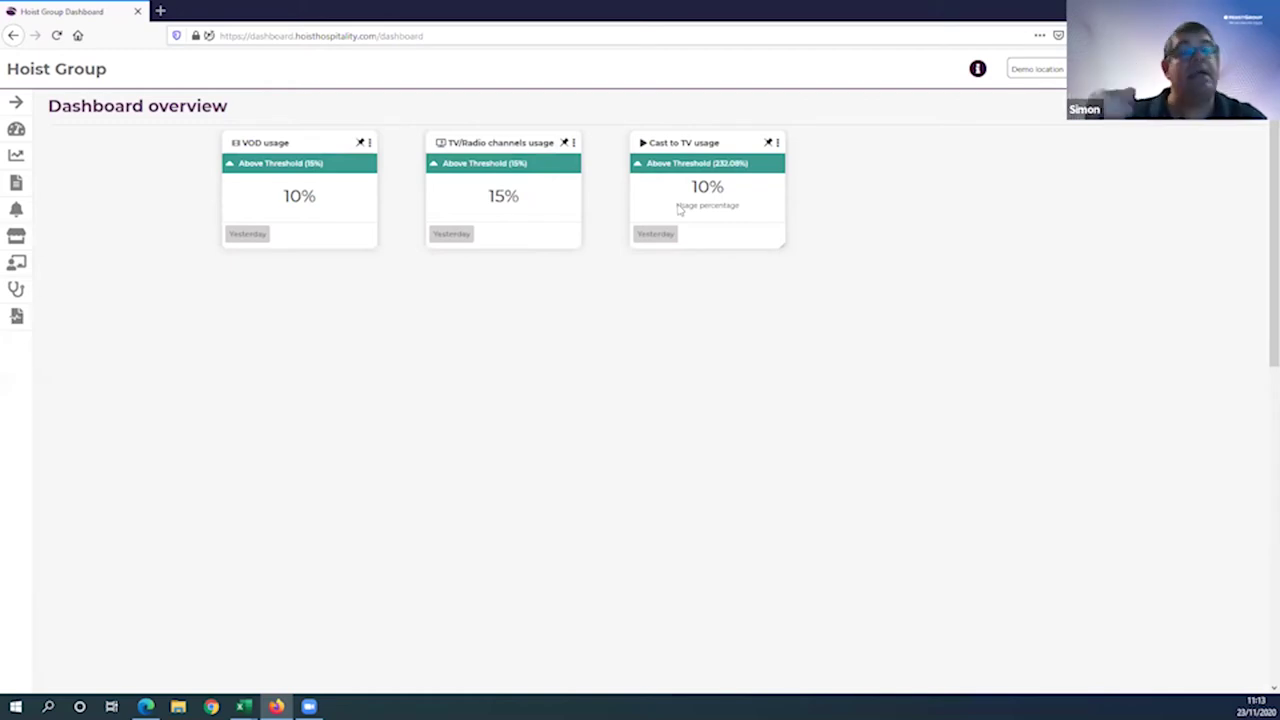
{"action": "mouse_move", "coordinate": [712, 163]}
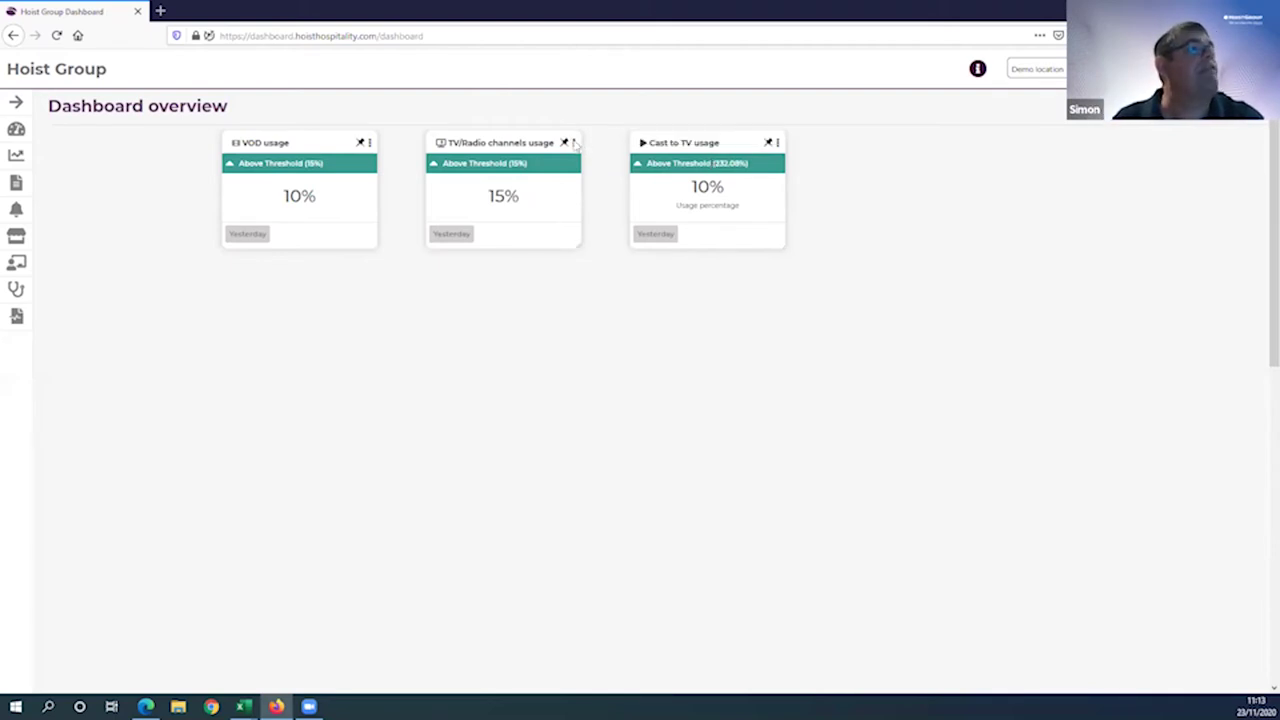
Step: Switch the TV/Radio channels usage card to Advanced view, showing TV 5/15 and radio 5/5
{"action": "left_click", "coordinate": [573, 142]}
{"action": "mouse_move", "coordinate": [663, 184]}
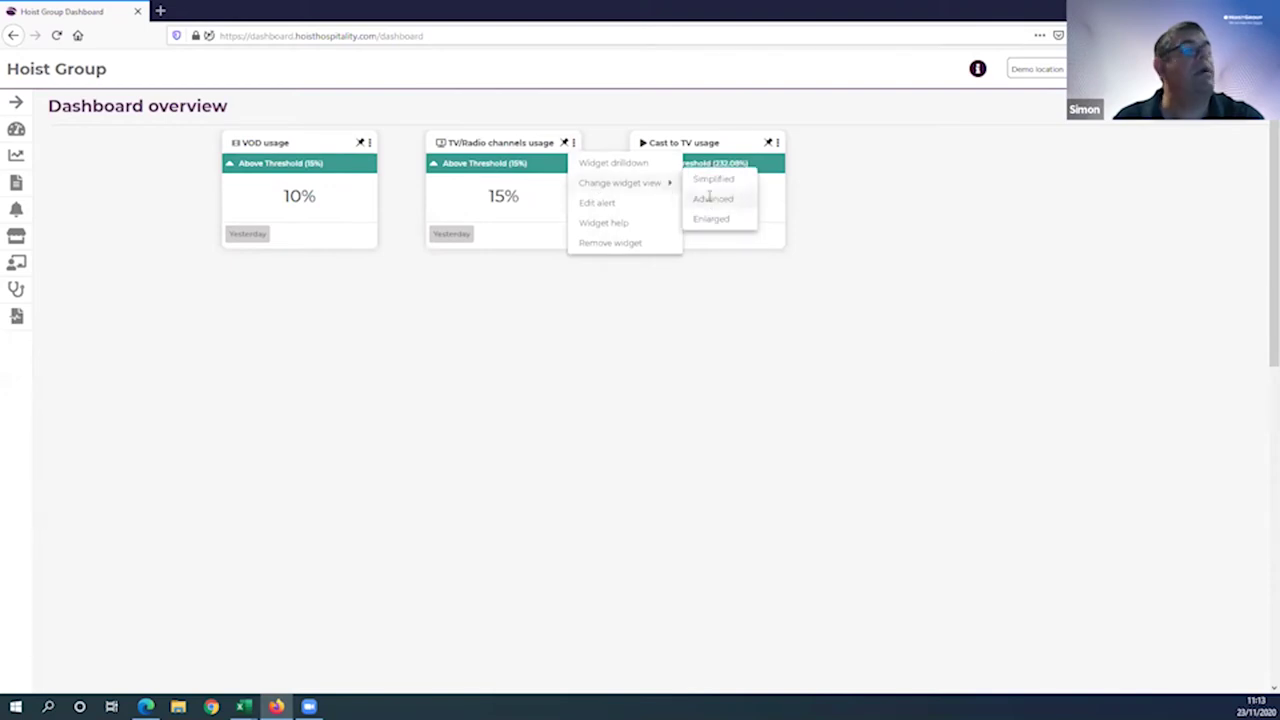
{"action": "left_click", "coordinate": [711, 199]}
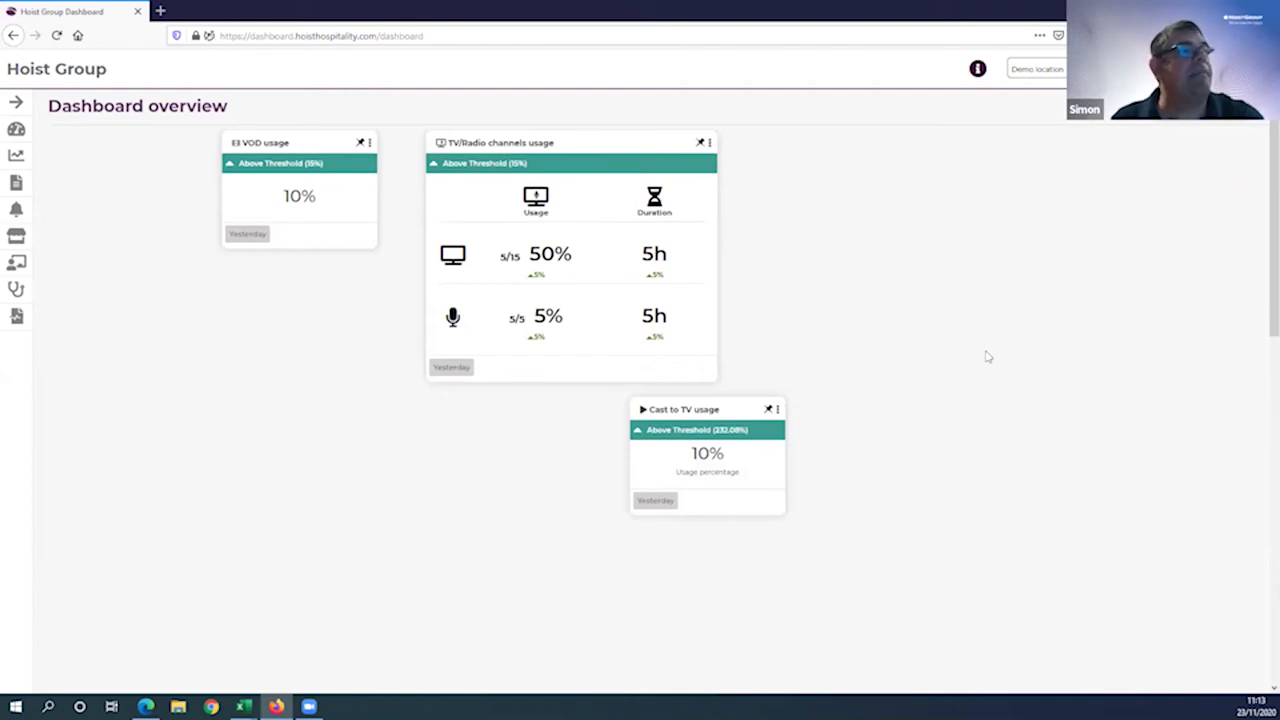
{"action": "mouse_move", "coordinate": [465, 258]}
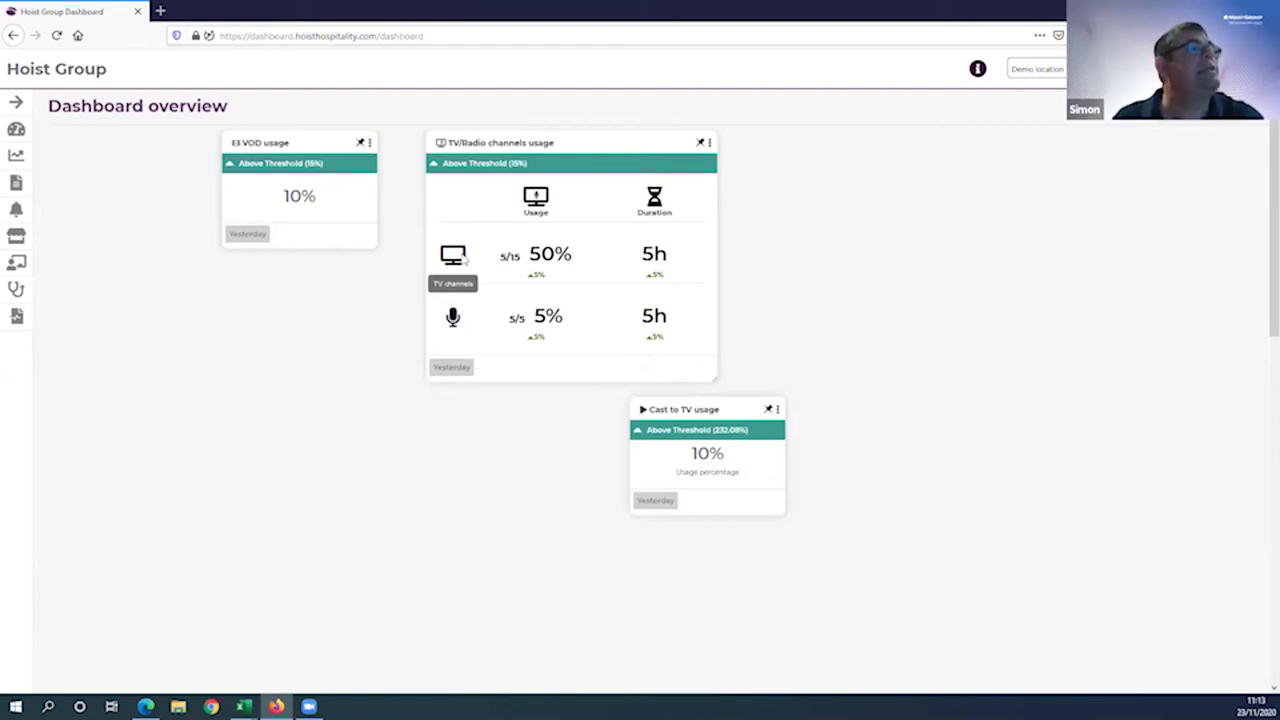
{"action": "mouse_move", "coordinate": [507, 257]}
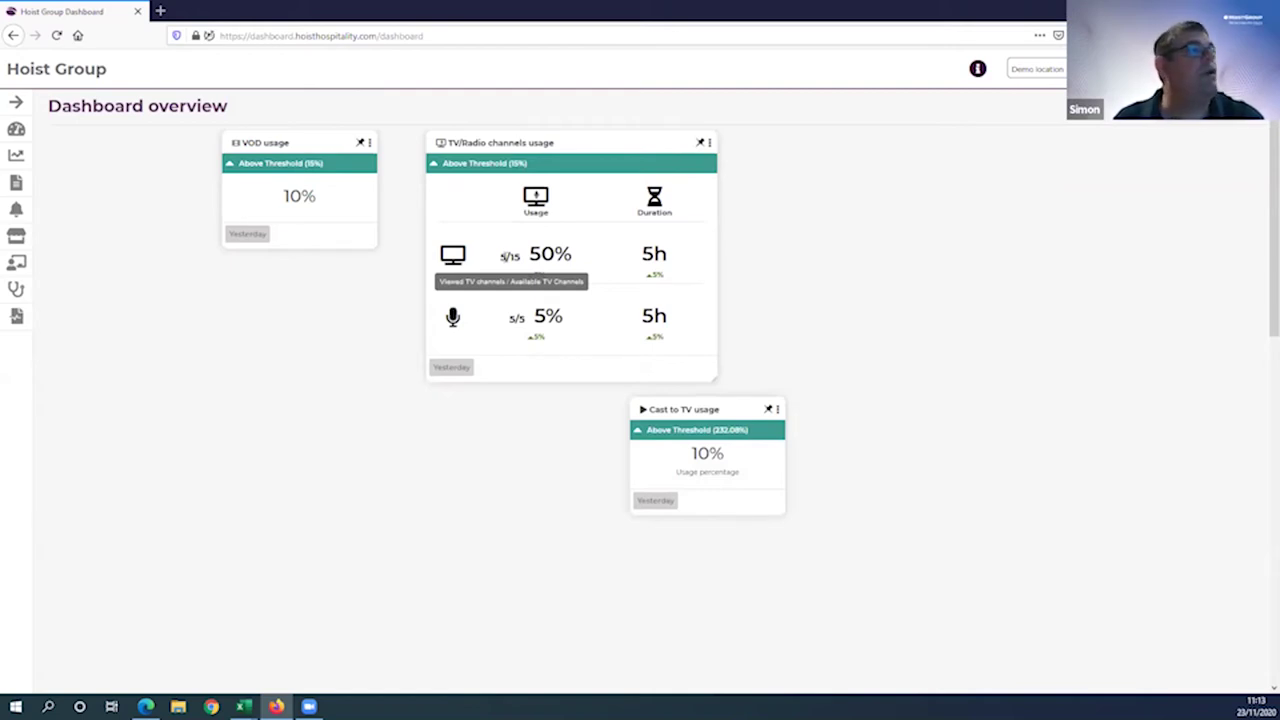
{"action": "left_click", "coordinate": [458, 369]}
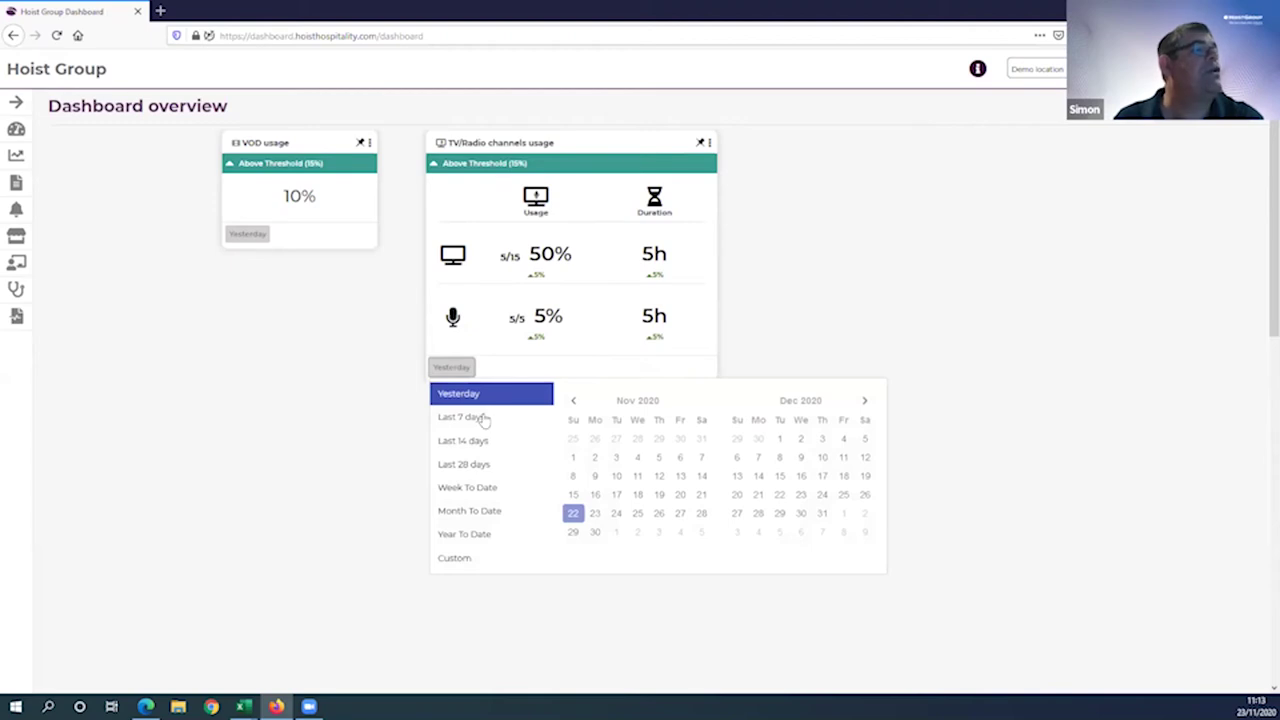
{"action": "left_click", "coordinate": [480, 417]}
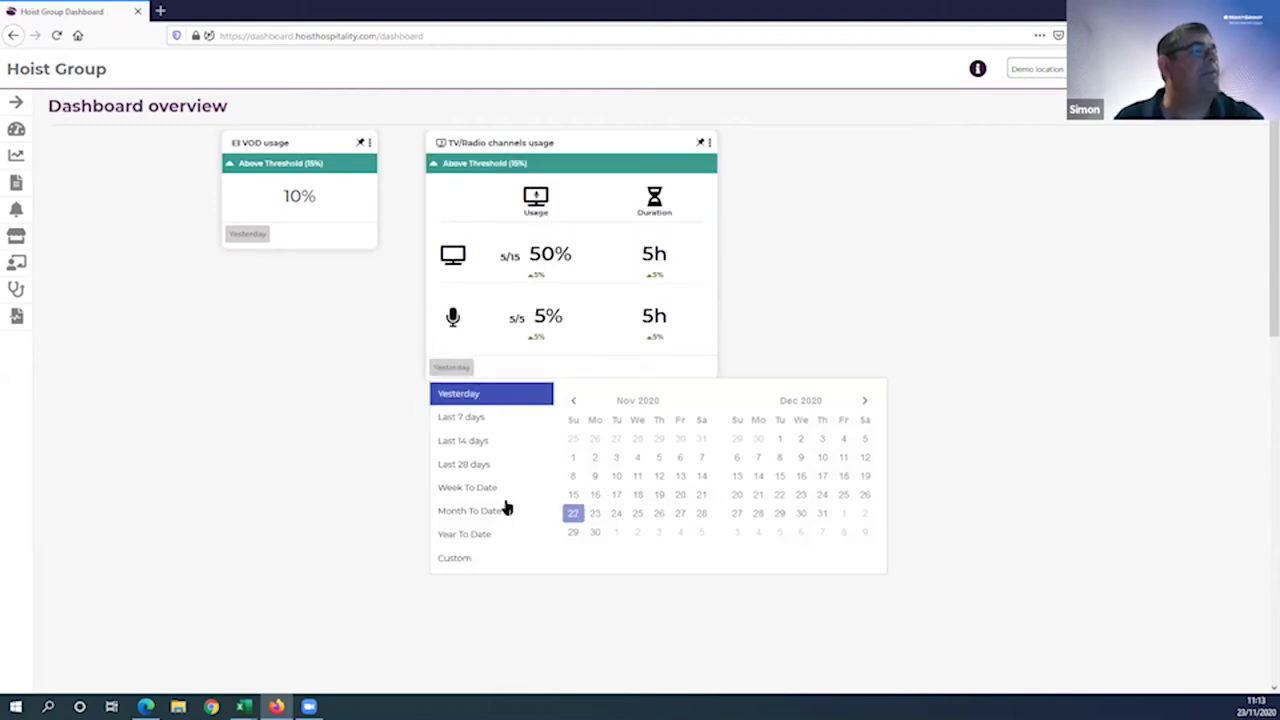
{"action": "left_click", "coordinate": [470, 560]}
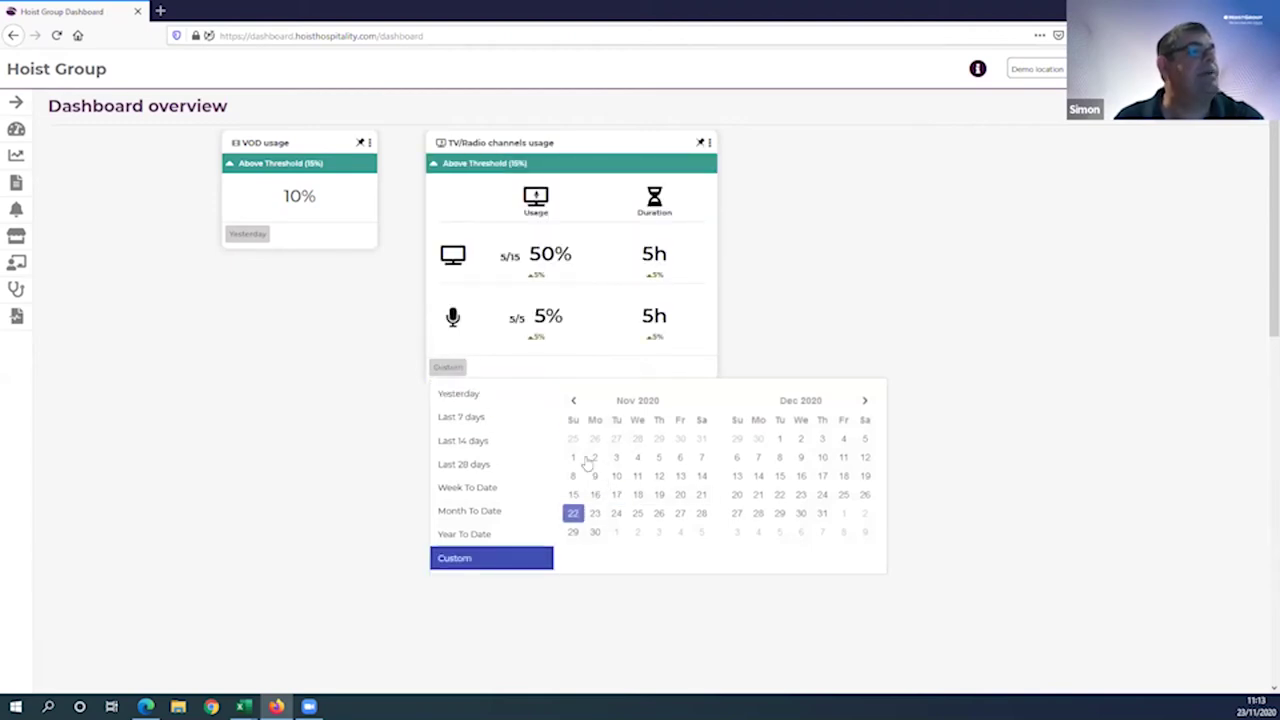
{"action": "left_click", "coordinate": [470, 395]}
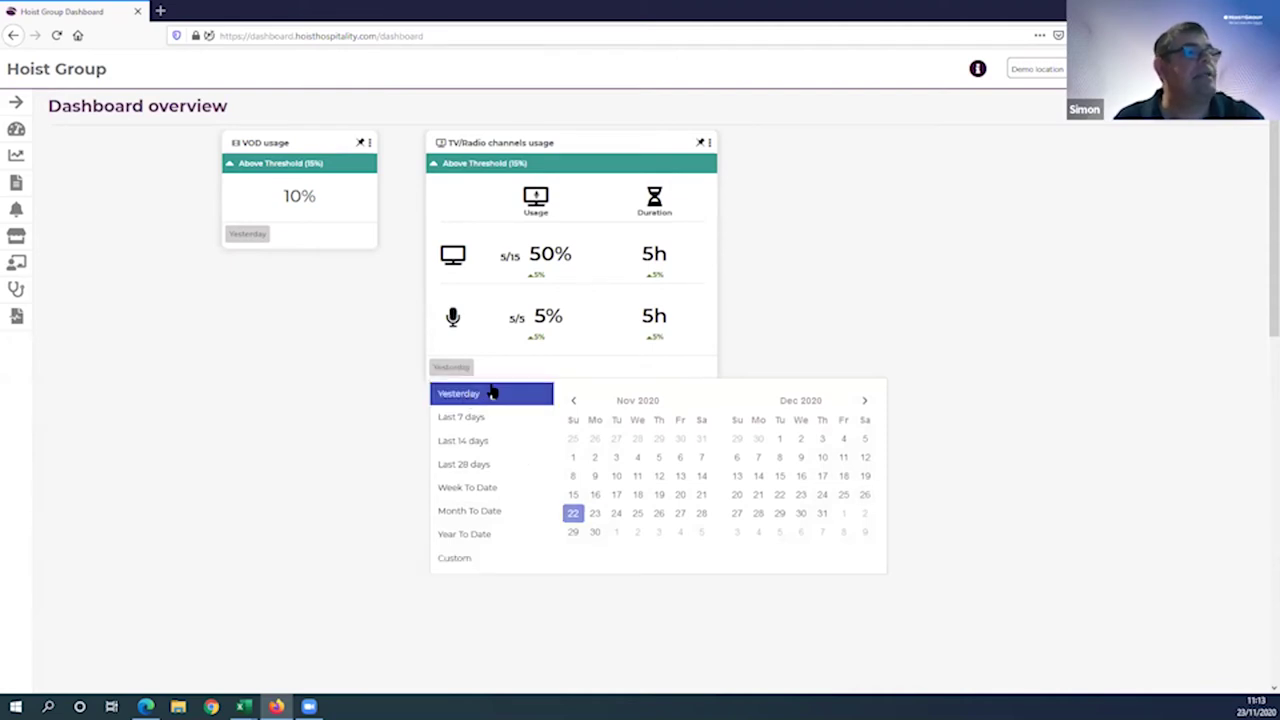
{"action": "left_click", "coordinate": [451, 370]}
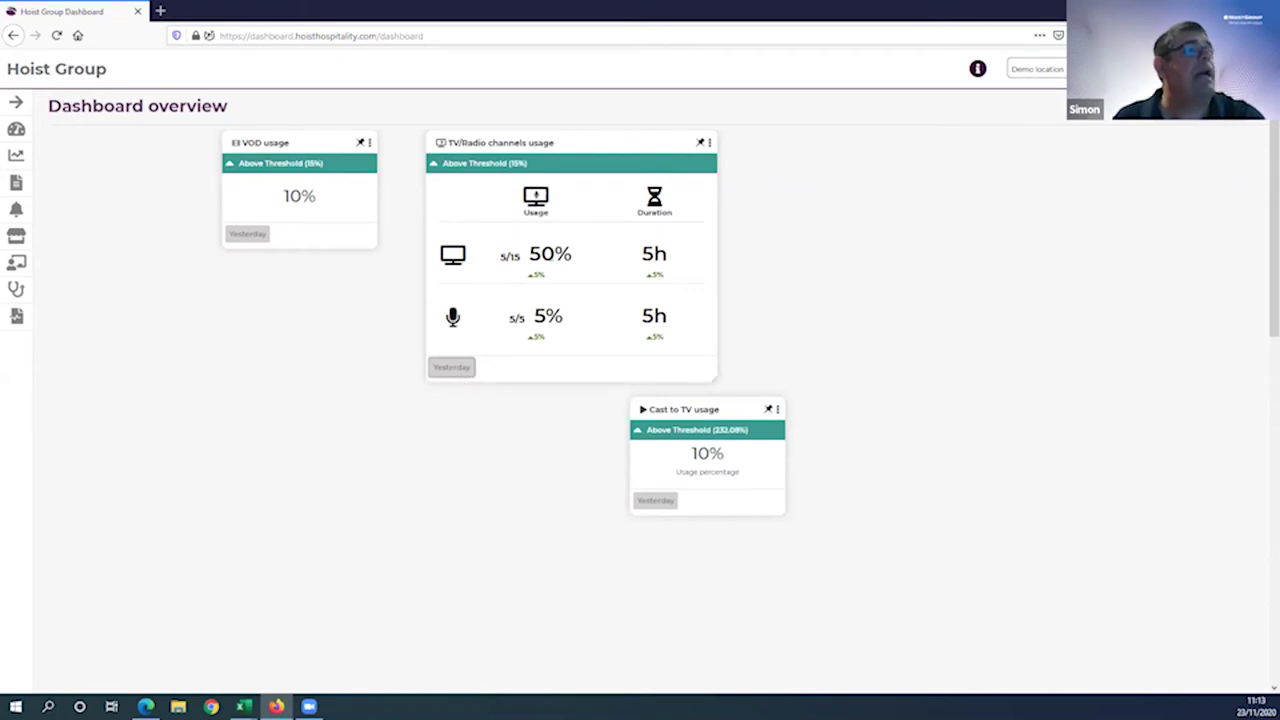
{"action": "mouse_move", "coordinate": [537, 274]}
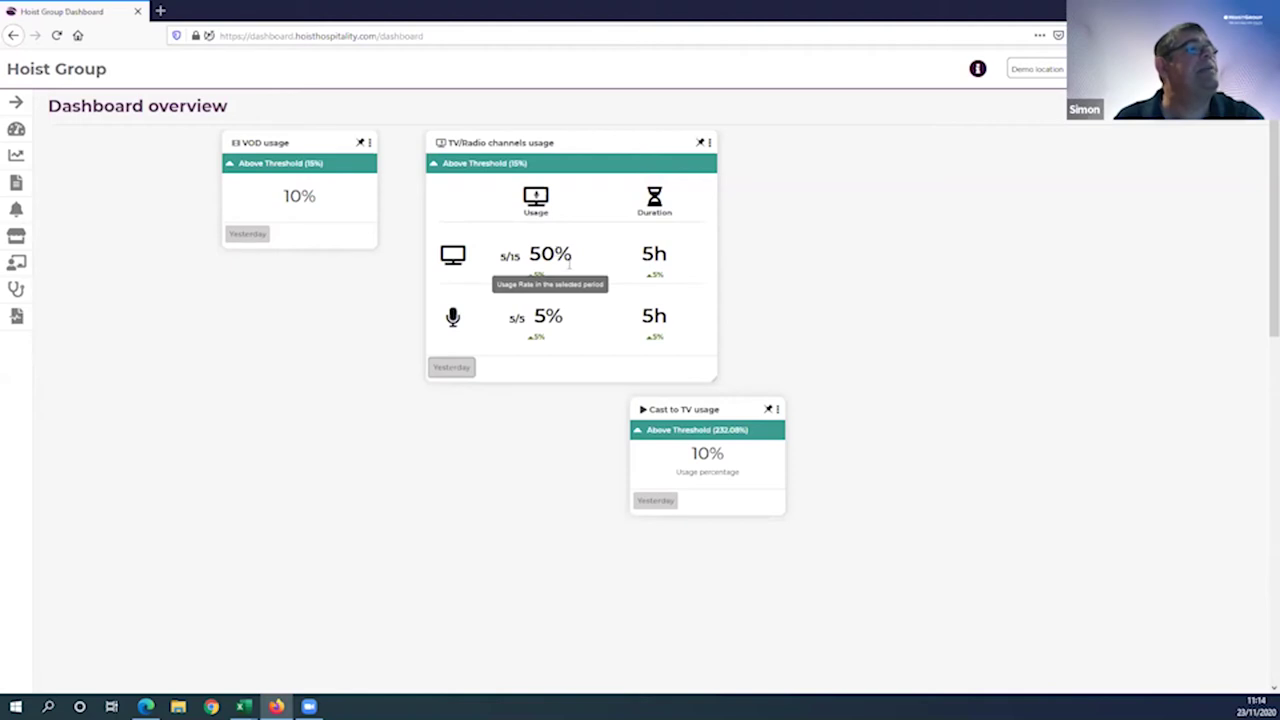
{"action": "mouse_move", "coordinate": [654, 274]}
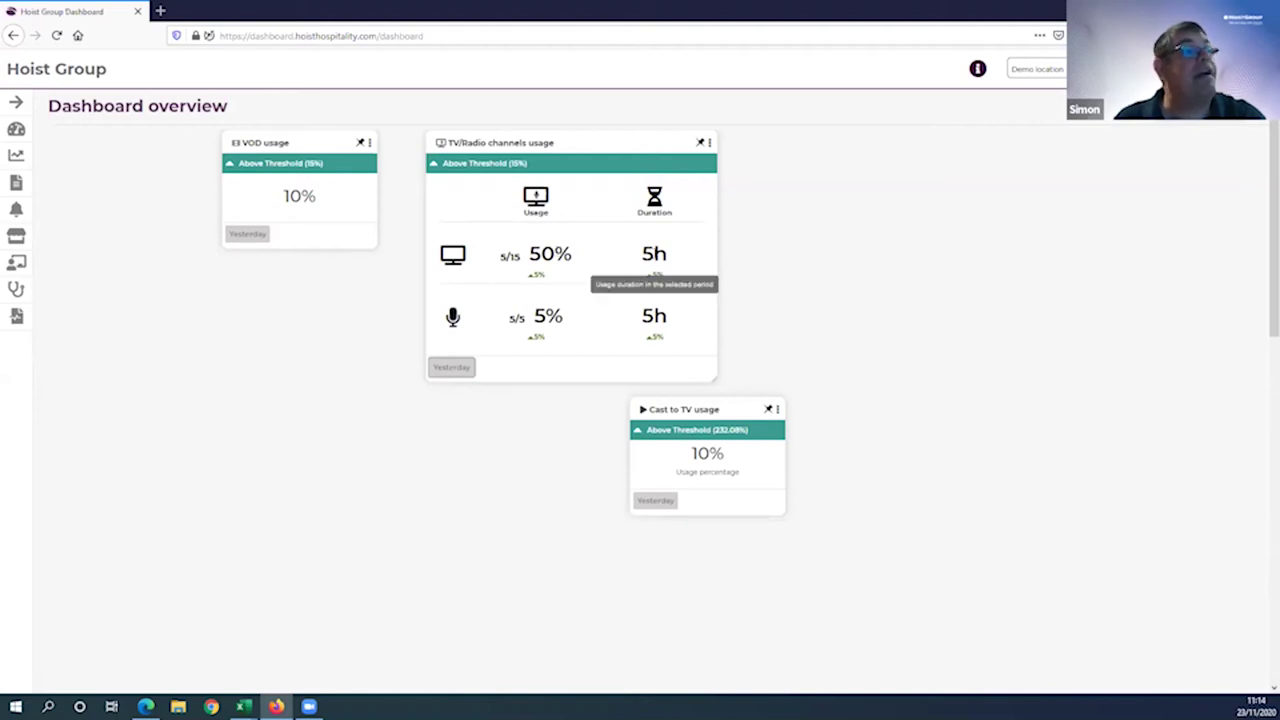
Step: Switch the TV/Radio card to Enlarged view and inspect its Top 5 duration bars
{"action": "left_click", "coordinate": [709, 142]}
{"action": "mouse_move", "coordinate": [766, 183]}
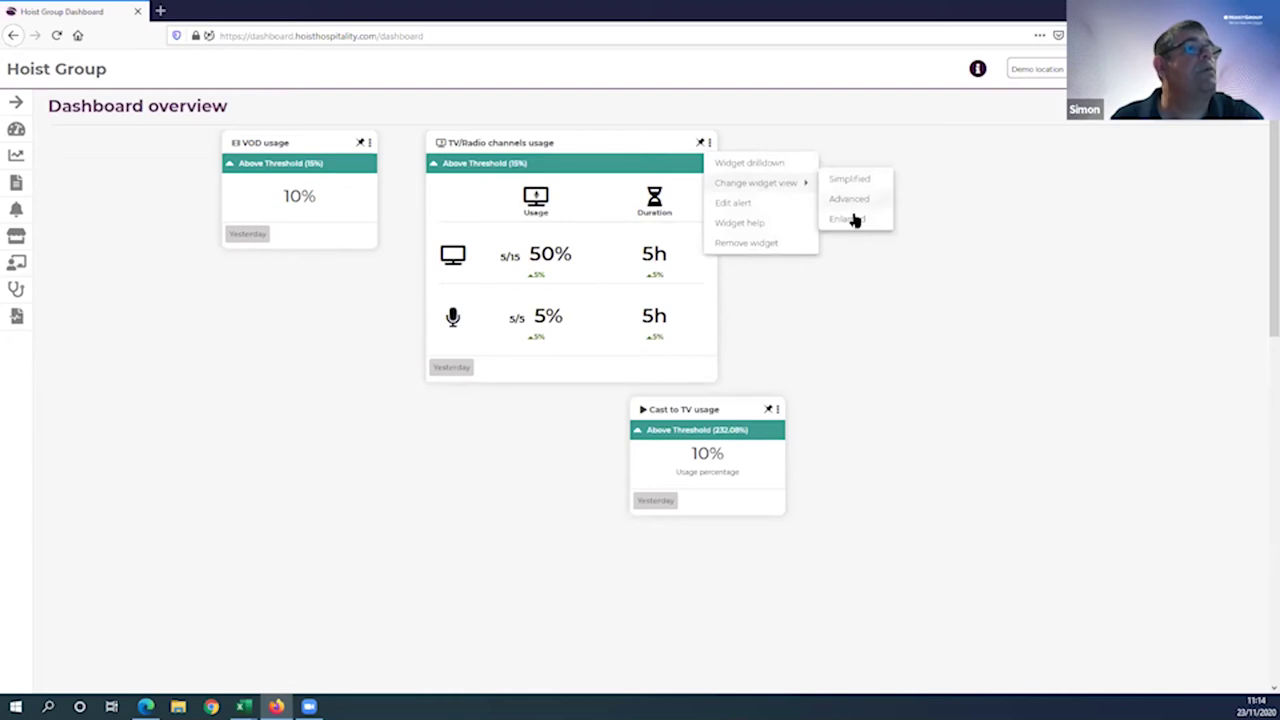
{"action": "left_click", "coordinate": [845, 218]}
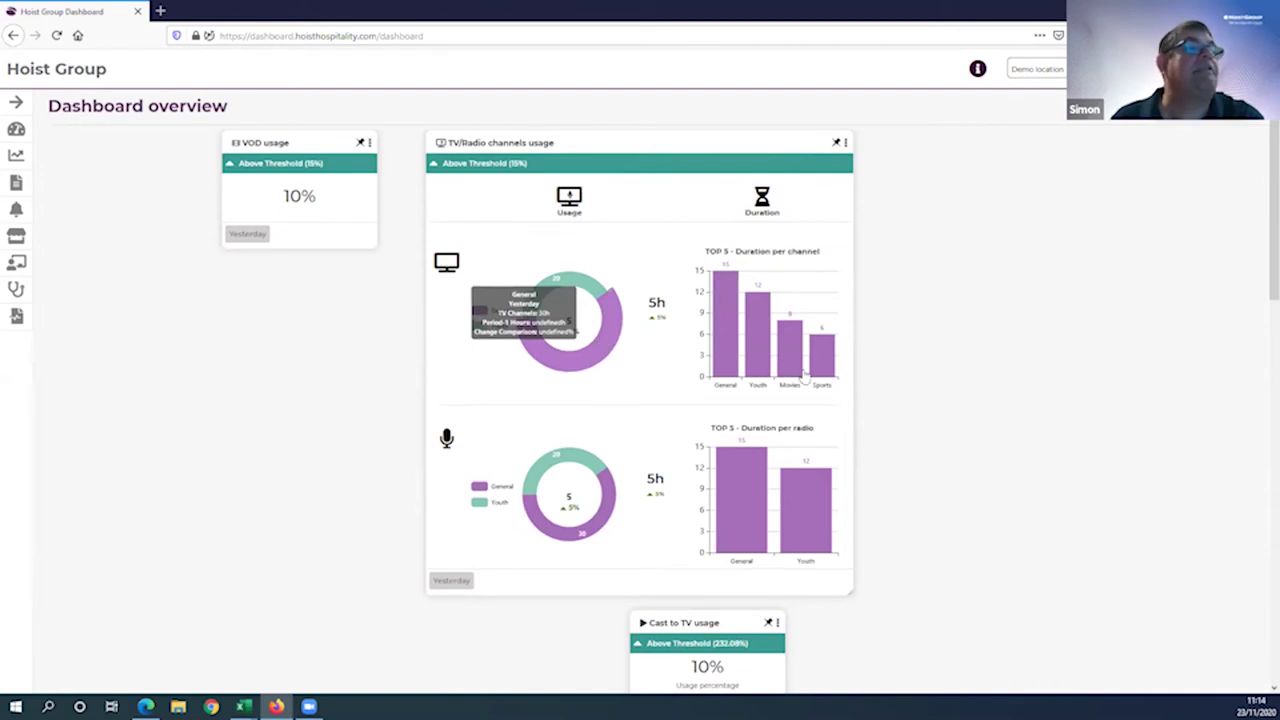
{"action": "mouse_move", "coordinate": [824, 367]}
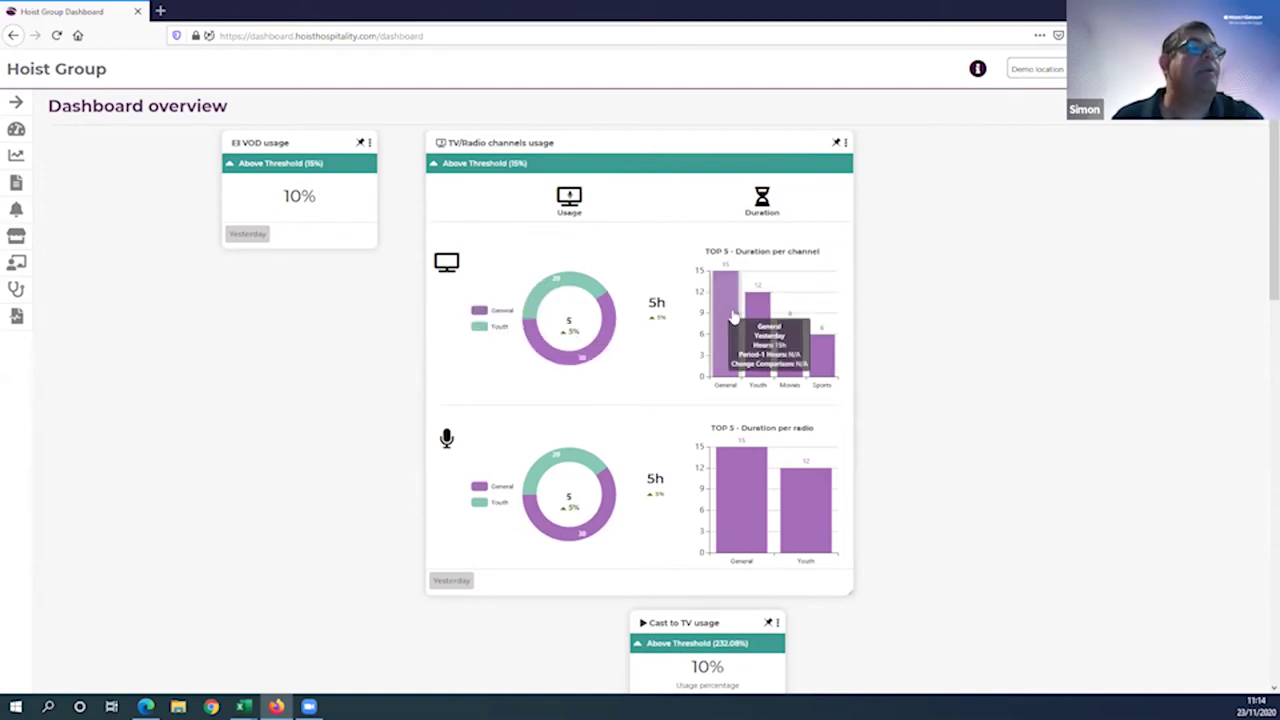
{"action": "mouse_move", "coordinate": [727, 316]}
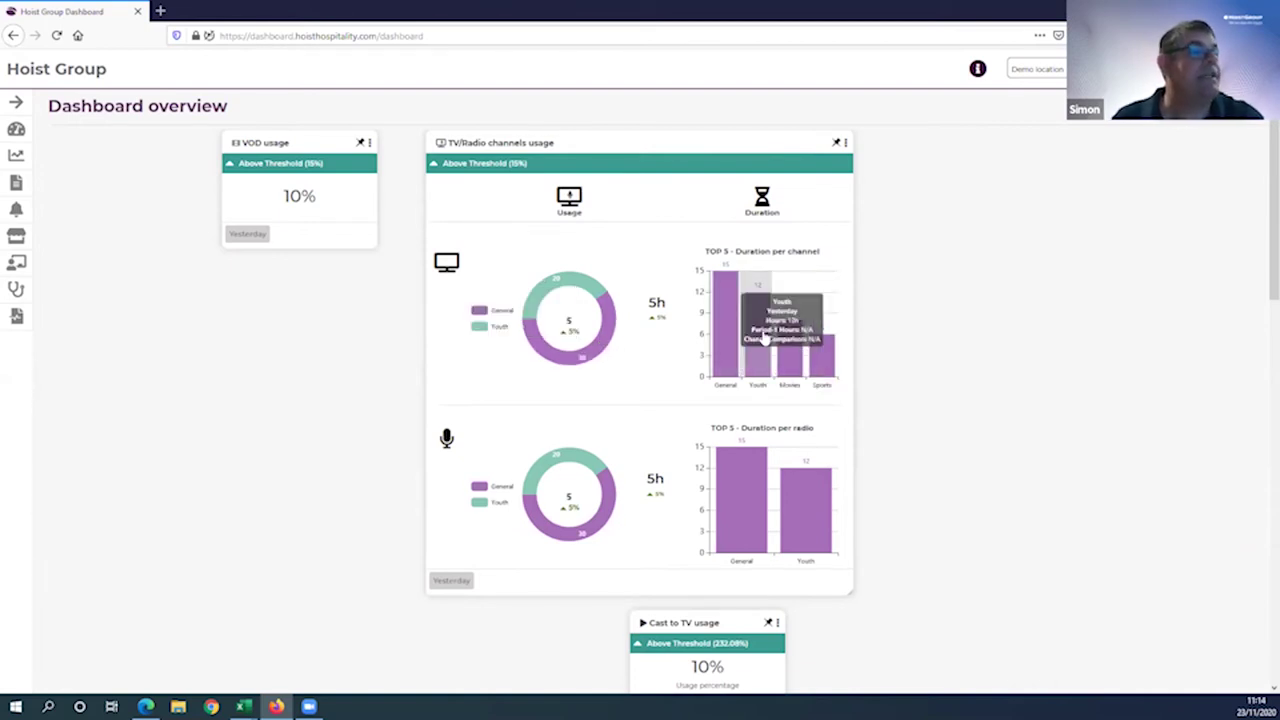
{"action": "mouse_move", "coordinate": [762, 340]}
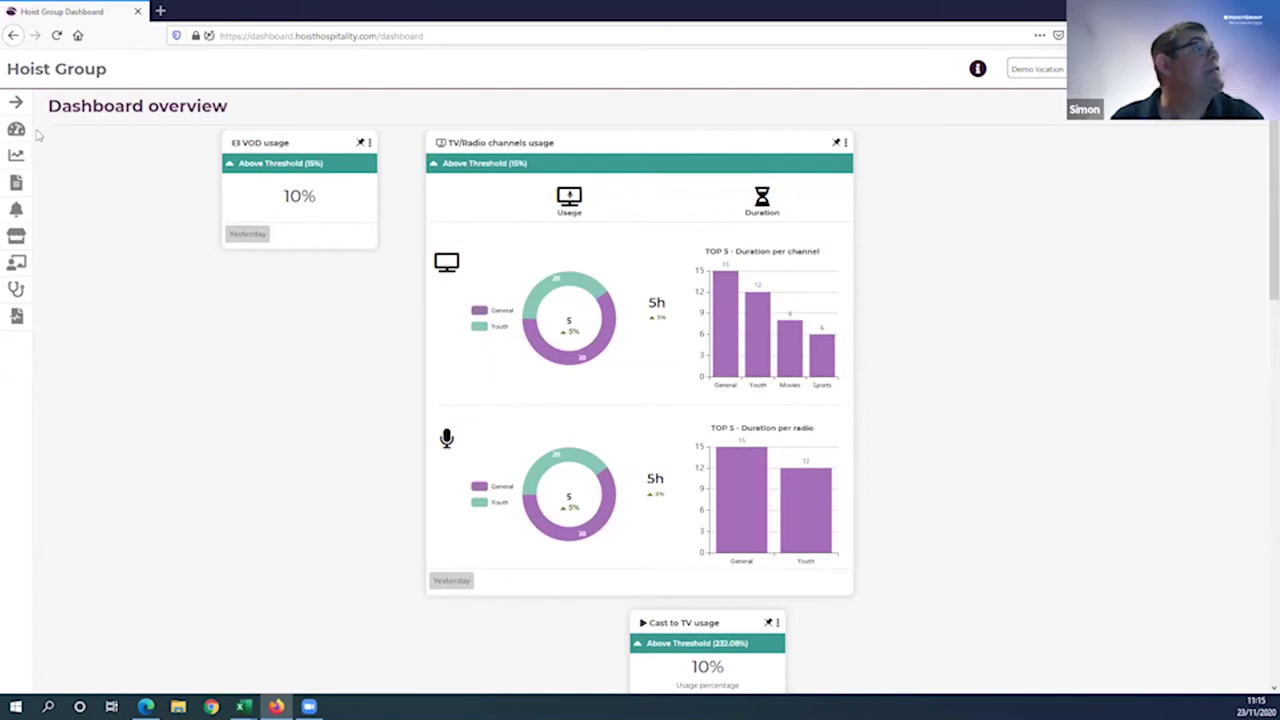
Step: Start a new report from Reports and filter the Template list by 'tv'
{"action": "left_click", "coordinate": [18, 183]}
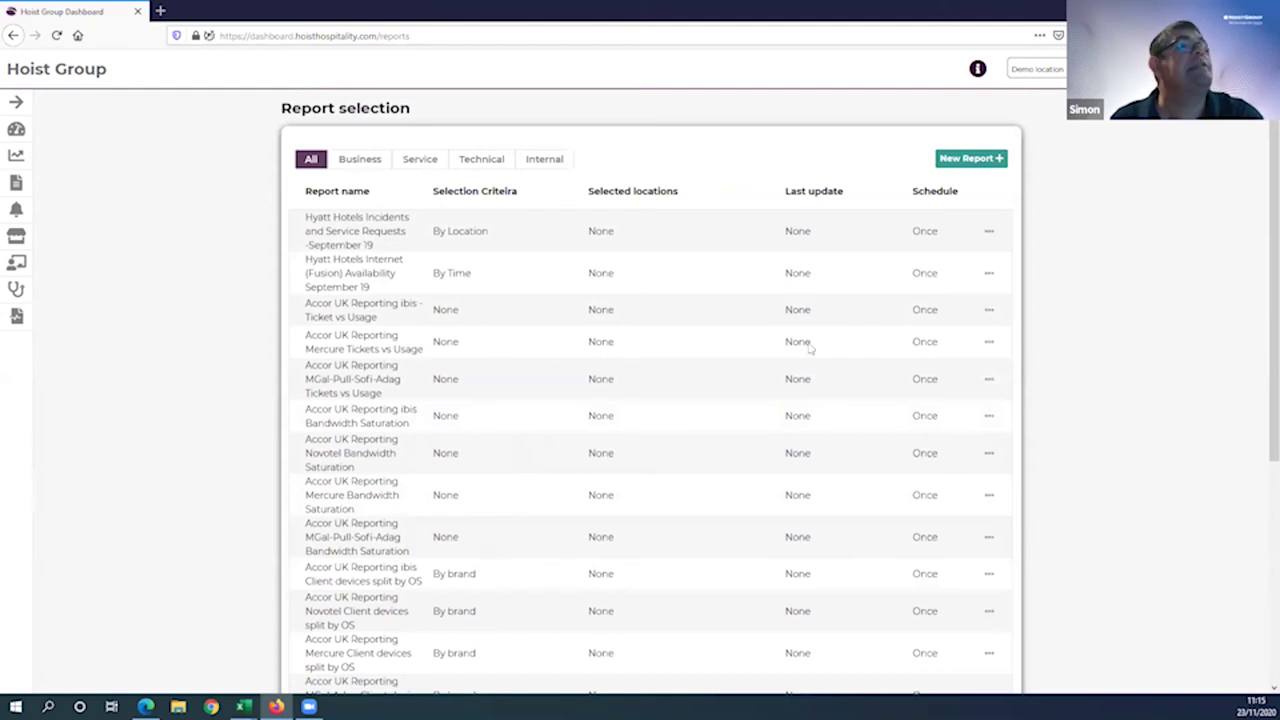
{"action": "left_click", "coordinate": [970, 161]}
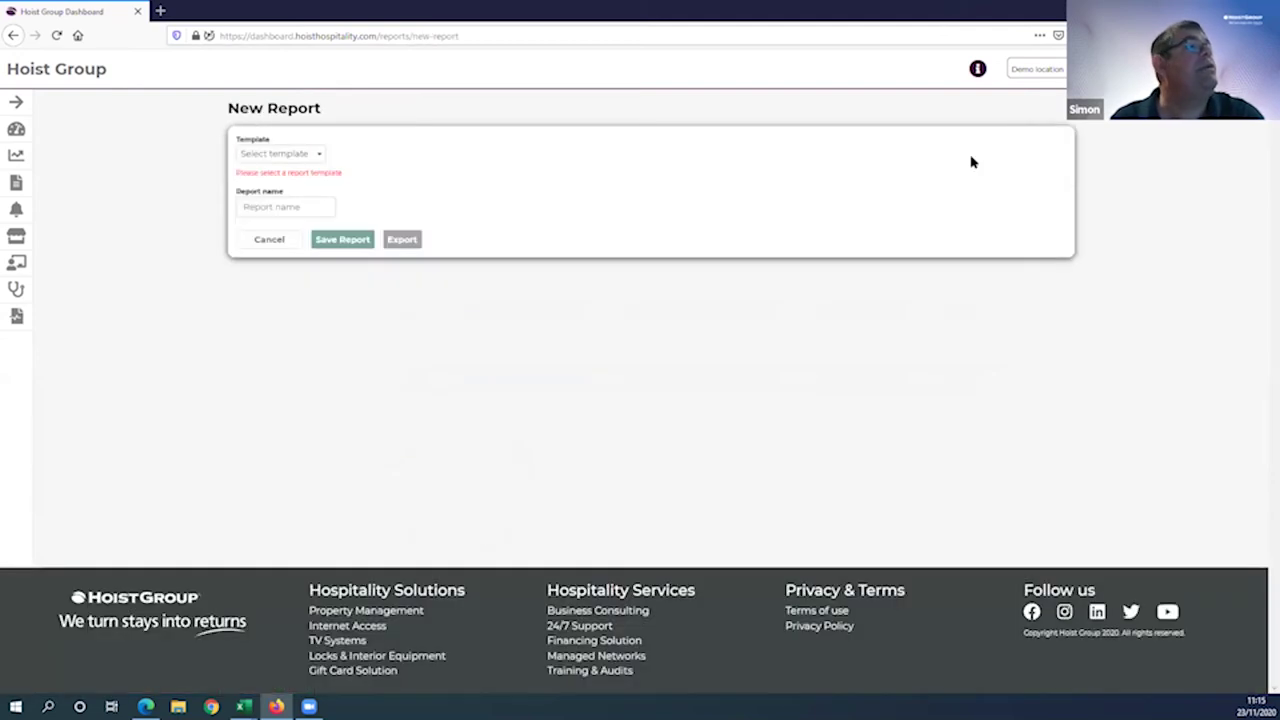
{"action": "left_click", "coordinate": [321, 155]}
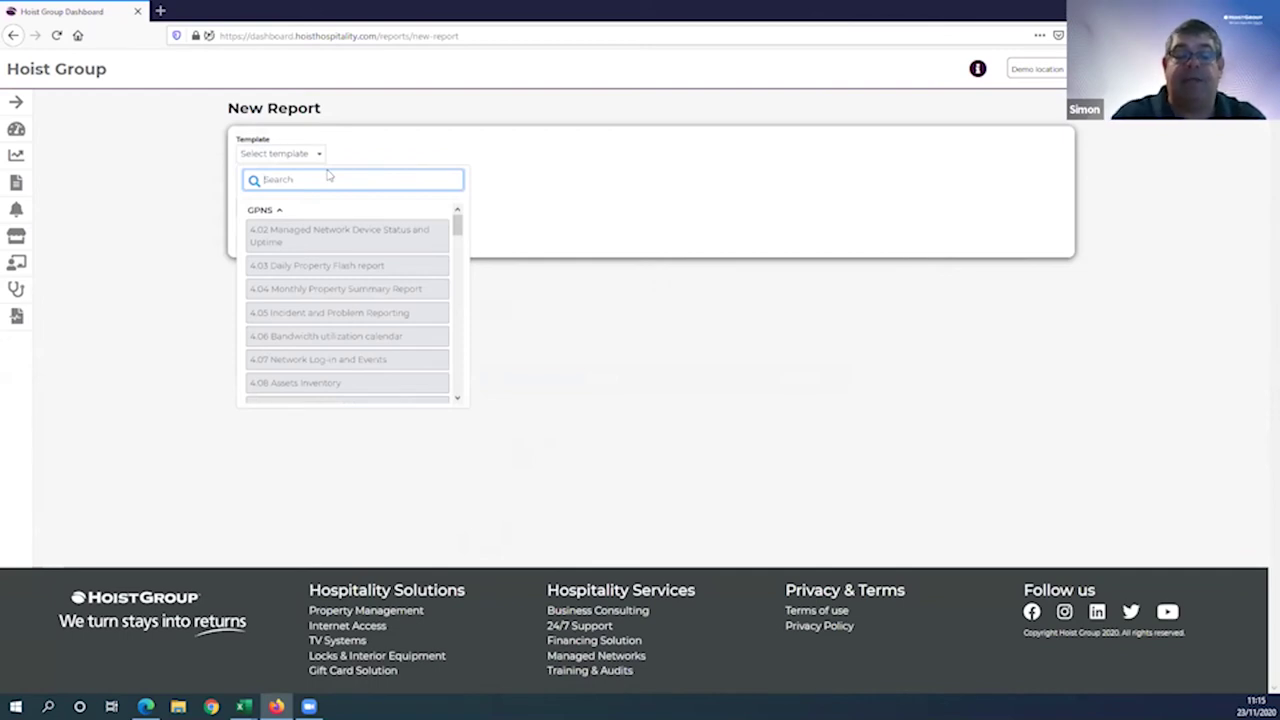
{"action": "type", "text": "tv"}
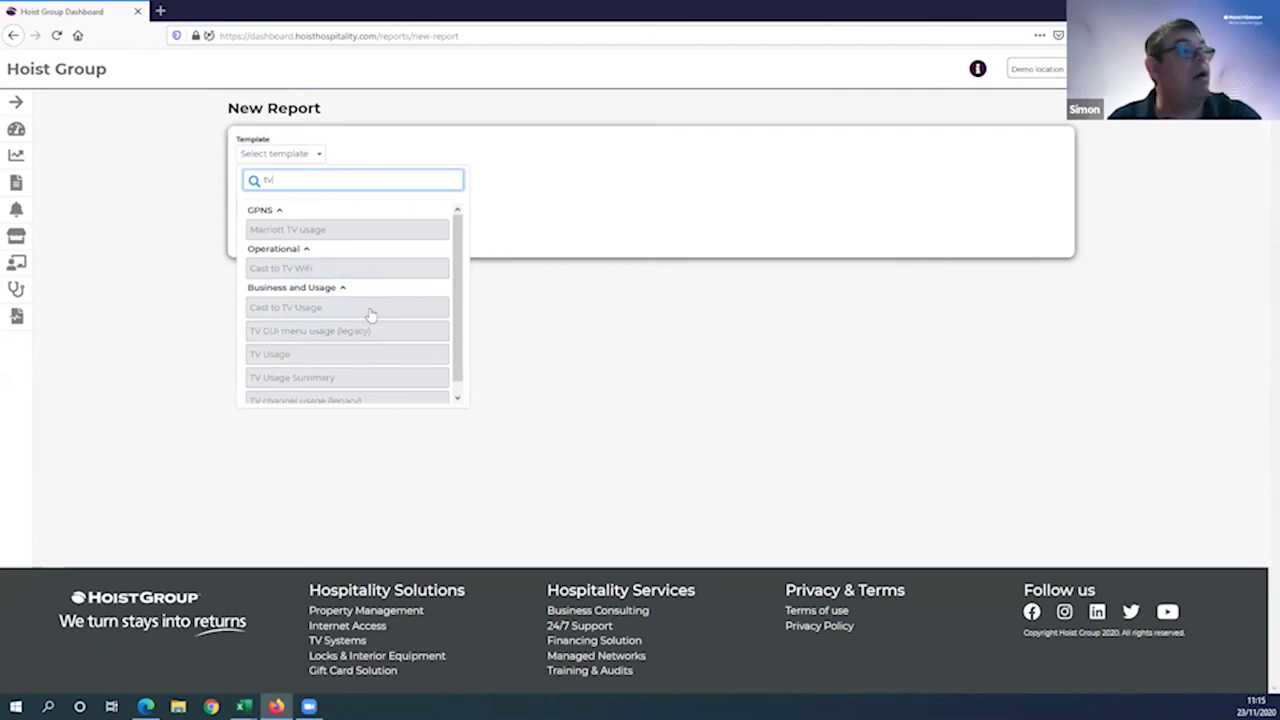
Step: Choose the TV Usage Summary template for Yesterday, reviewing the brand group and country filters
{"action": "left_click", "coordinate": [354, 379]}
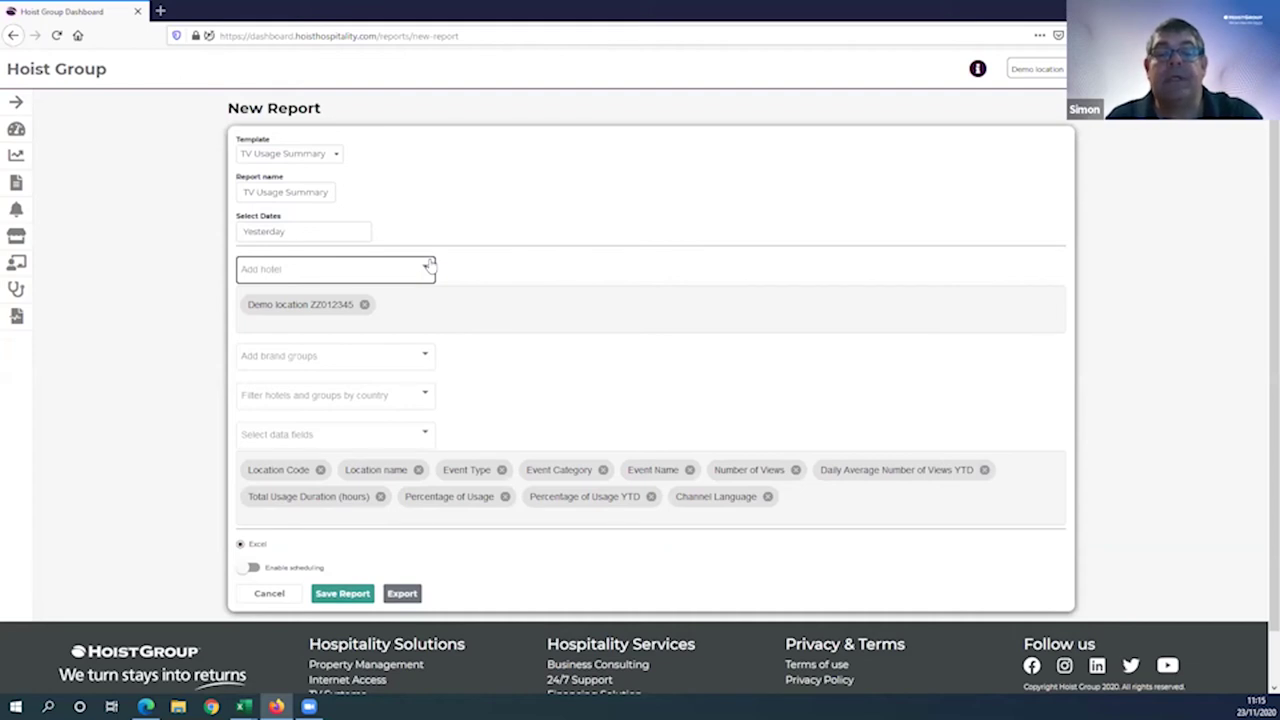
{"action": "left_click", "coordinate": [351, 230]}
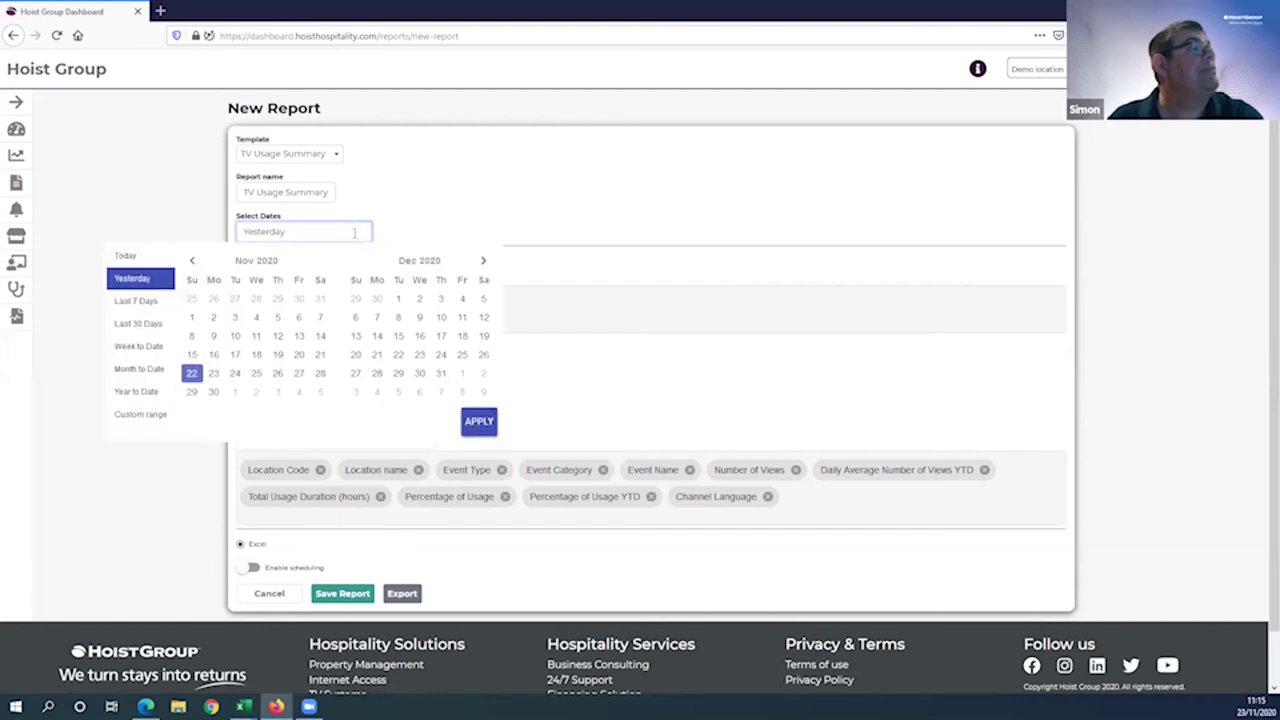
{"action": "left_click", "coordinate": [445, 195]}
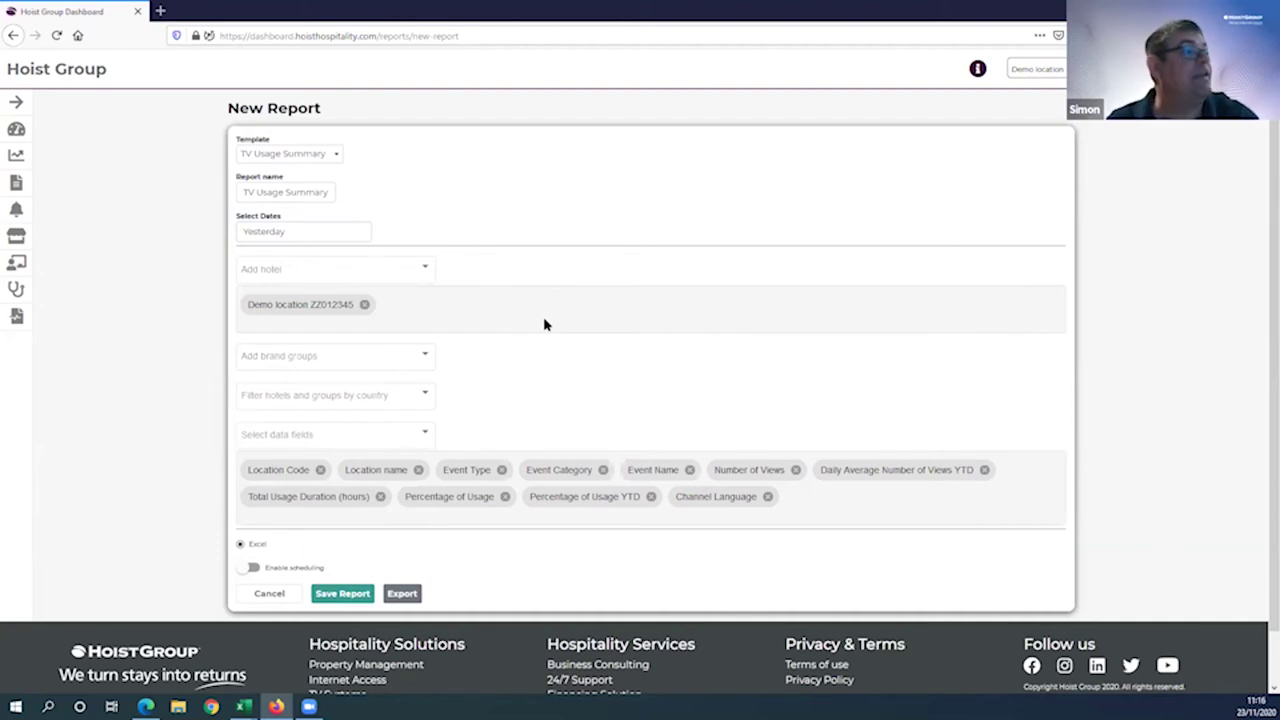
{"action": "left_click", "coordinate": [429, 358]}
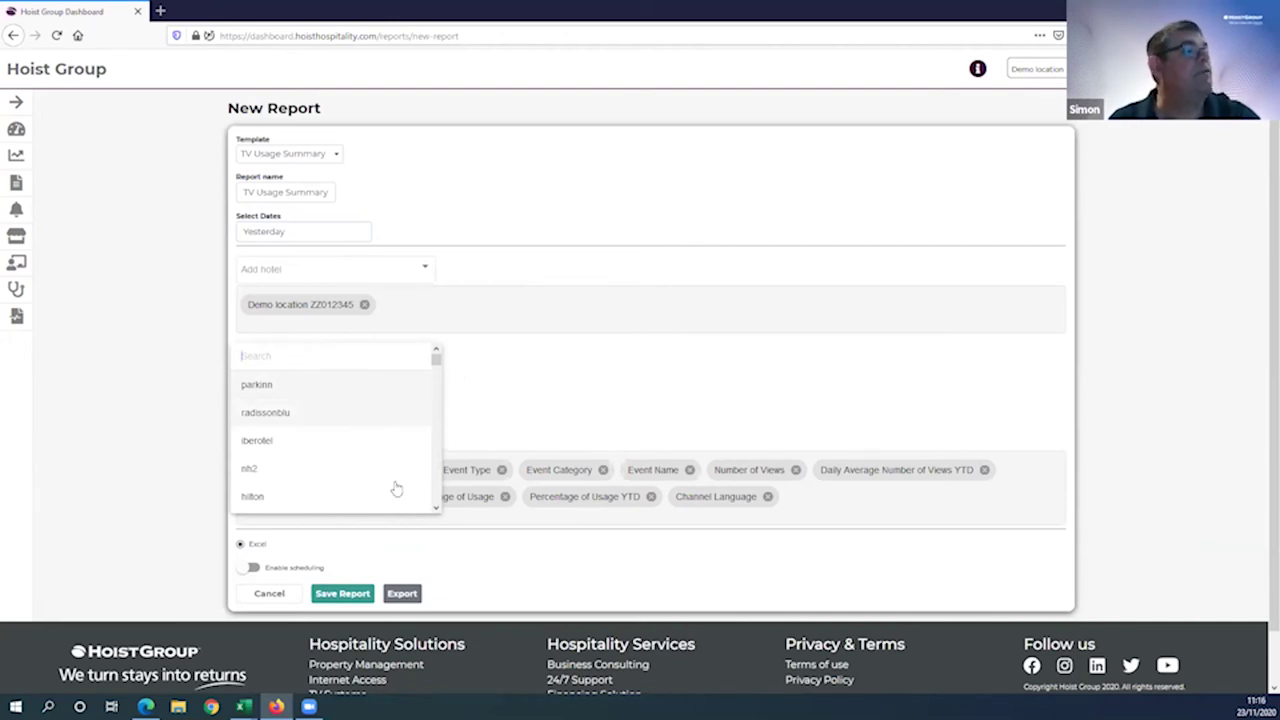
{"action": "left_click", "coordinate": [507, 366]}
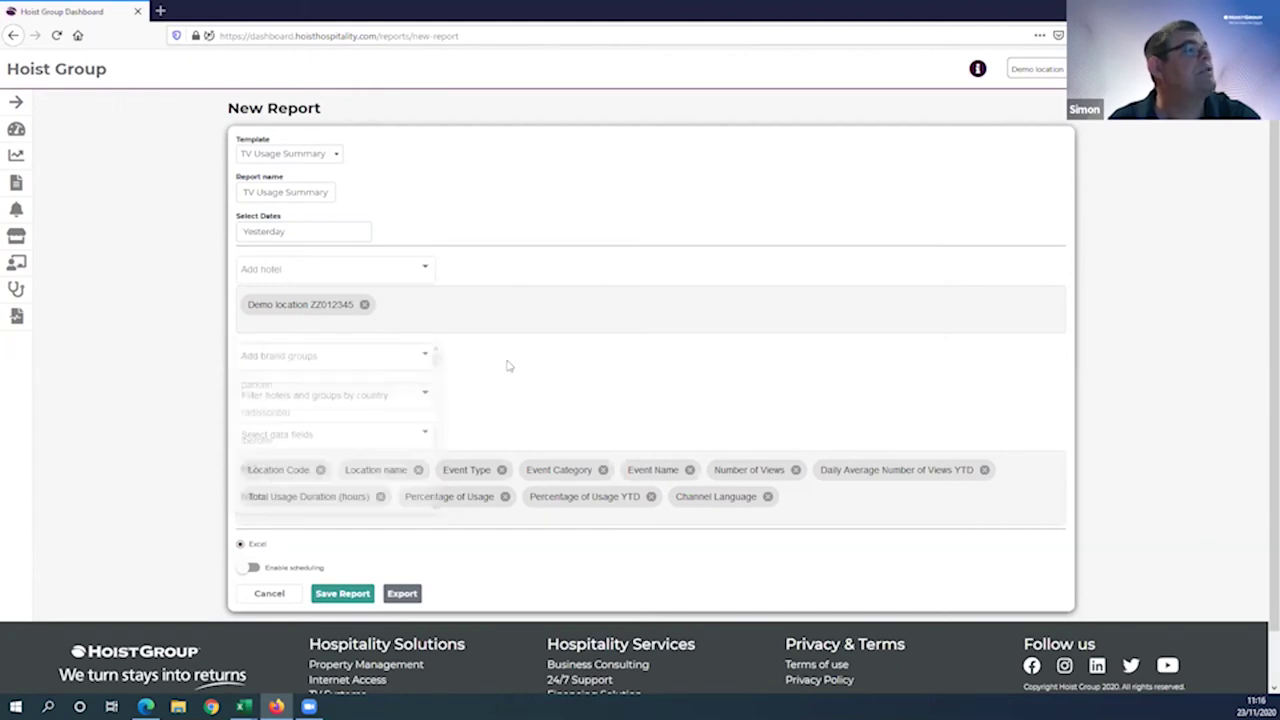
{"action": "left_click", "coordinate": [430, 396]}
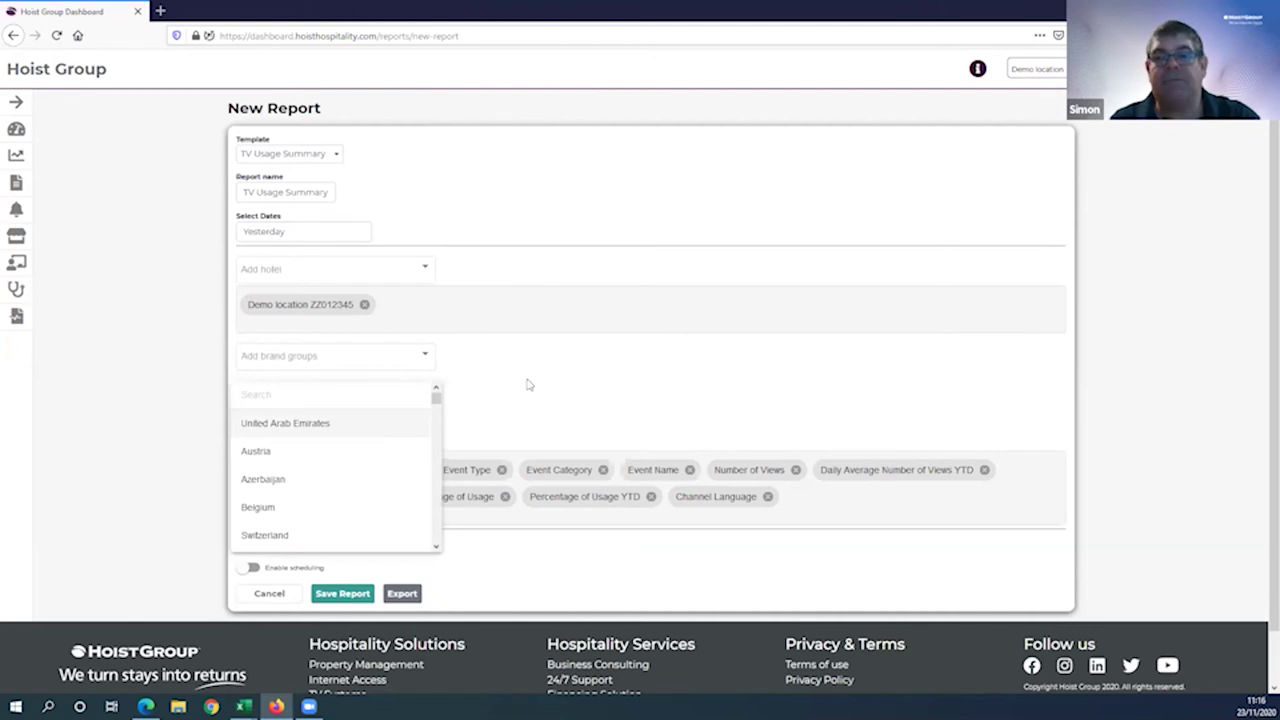
{"action": "left_click", "coordinate": [530, 384]}
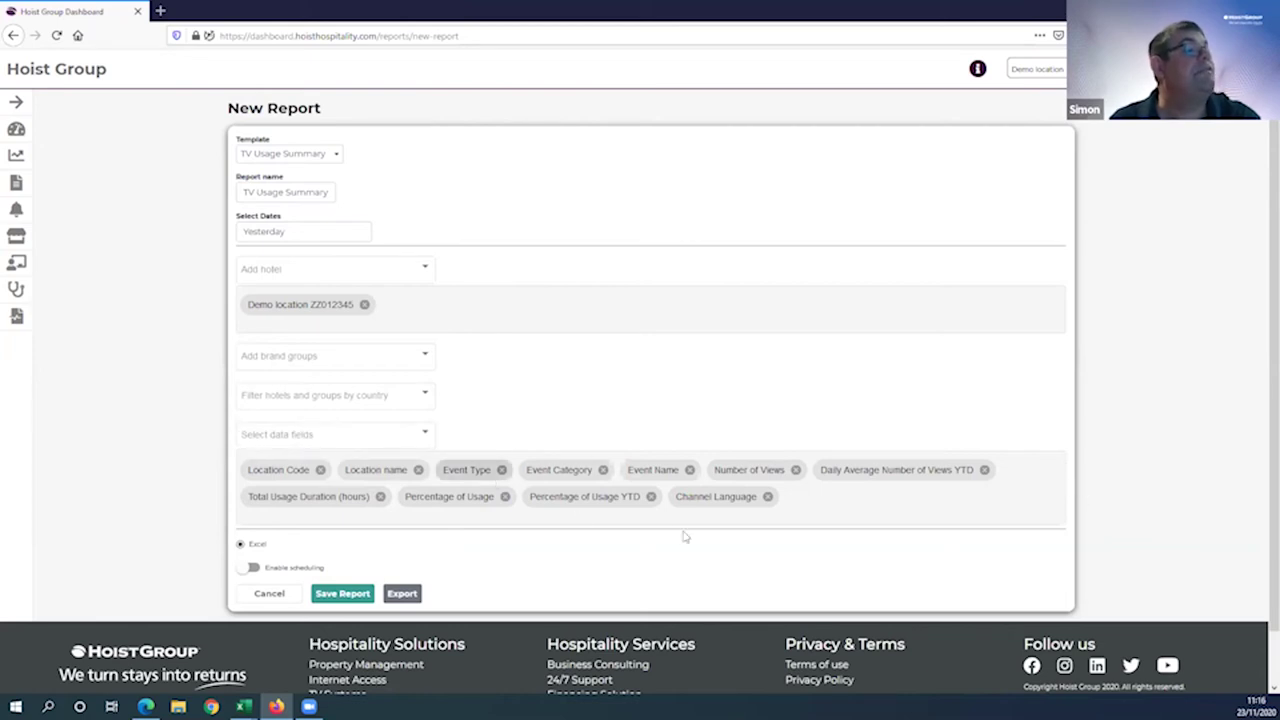
Step: Remove Event Type and re-add it as the first data field
{"action": "left_click", "coordinate": [501, 469]}
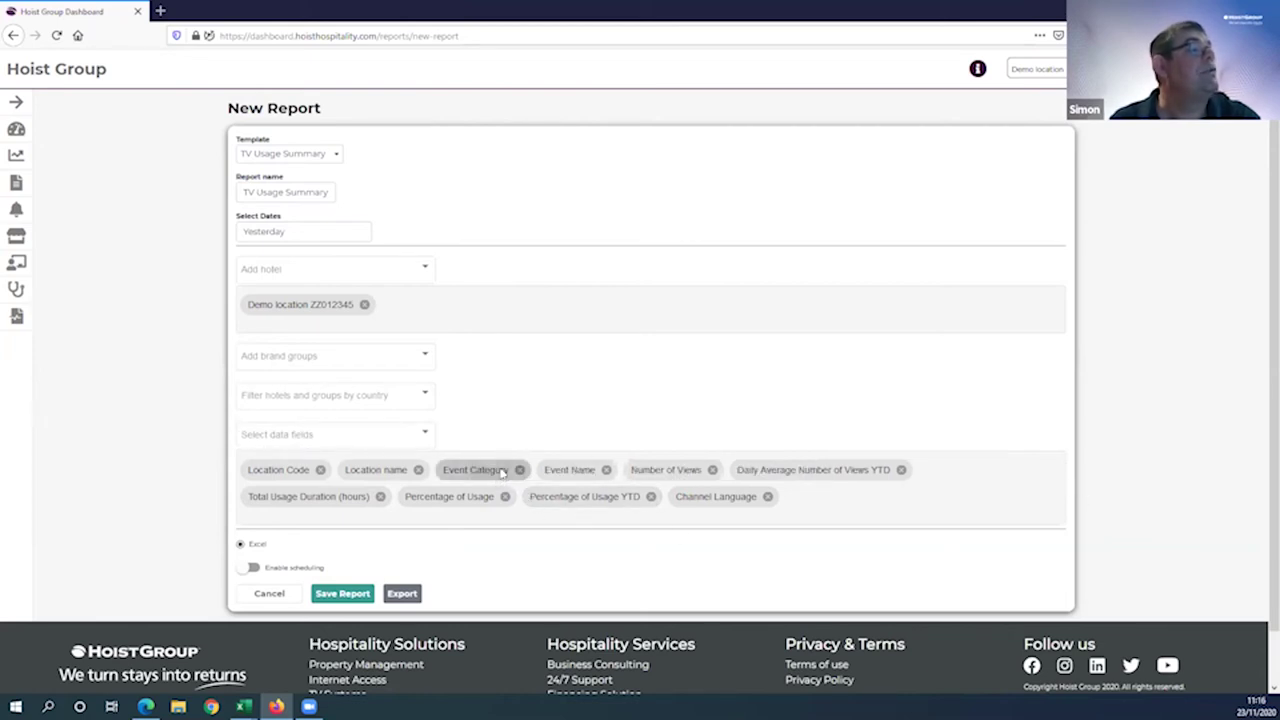
{"action": "left_click", "coordinate": [428, 434]}
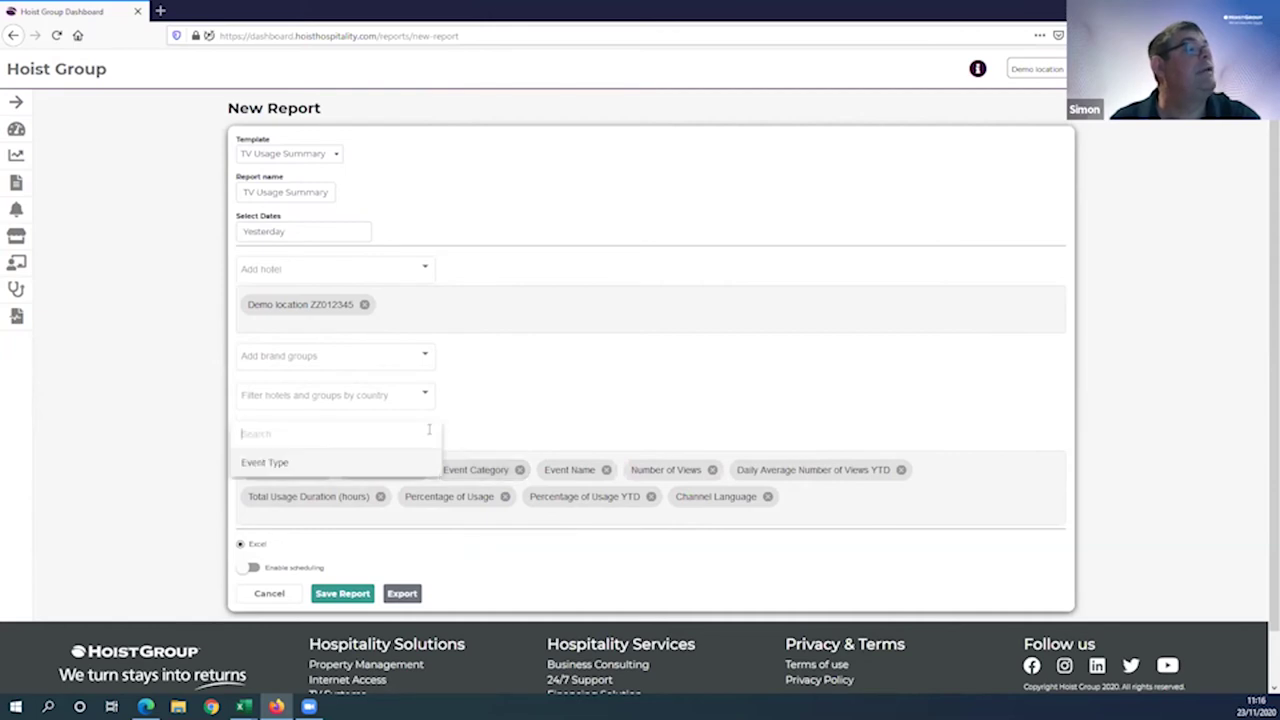
{"action": "left_click", "coordinate": [290, 465]}
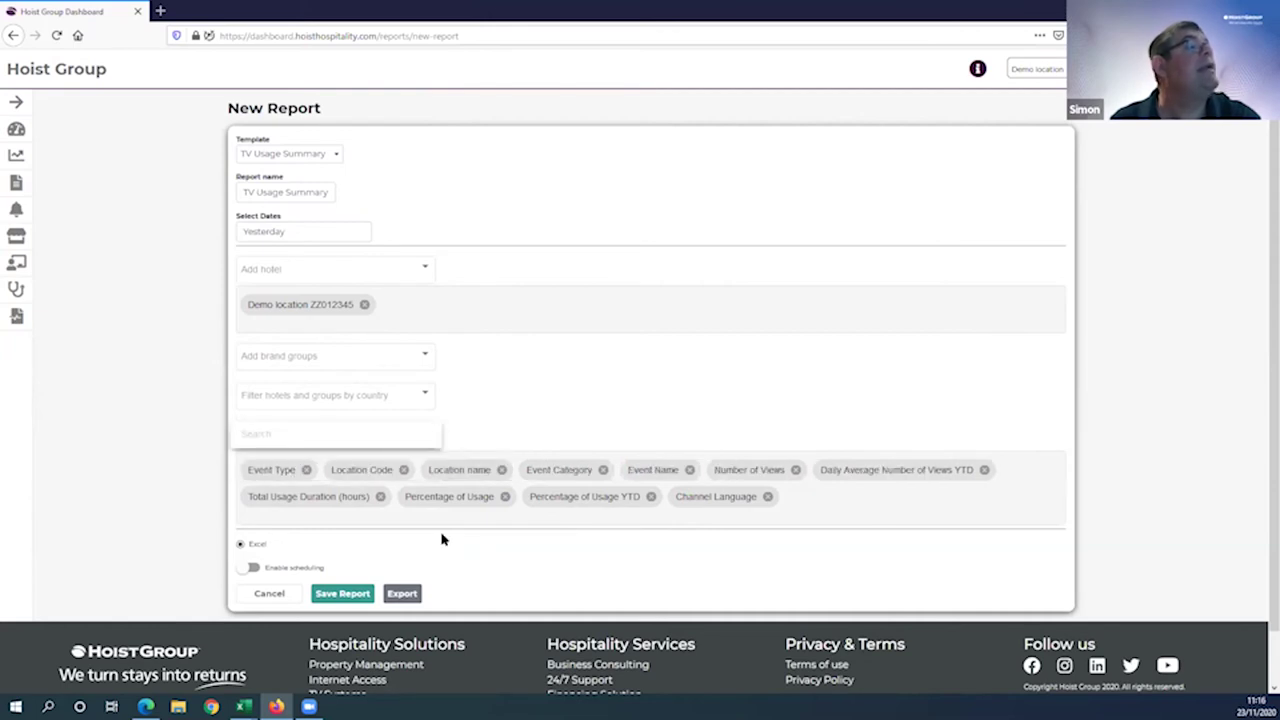
Step: Enable scheduling so the report runs weekly with 12:00 delivery
{"action": "left_click", "coordinate": [252, 567]}
{"action": "left_click", "coordinate": [249, 567]}
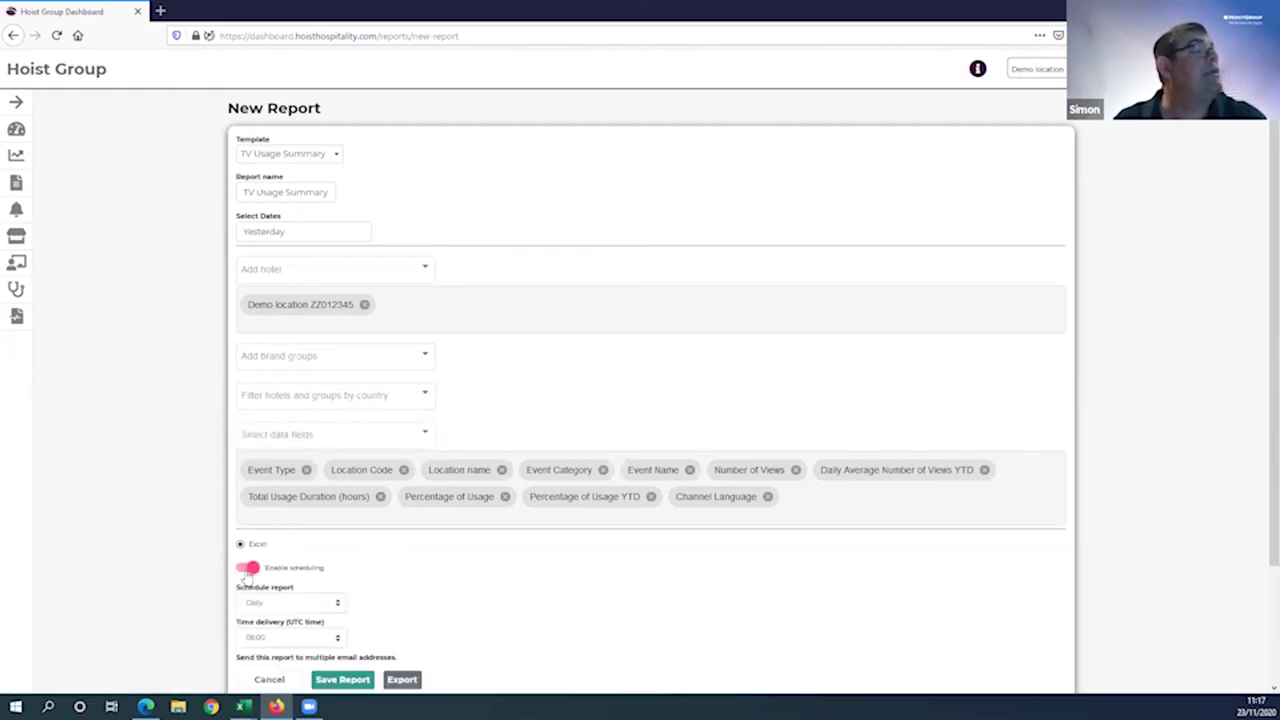
{"action": "scroll", "coordinate": [380, 556], "scroll_direction": "down", "scroll_amount": 1}
{"action": "scroll", "coordinate": [380, 554], "scroll_direction": "down", "scroll_amount": 3}
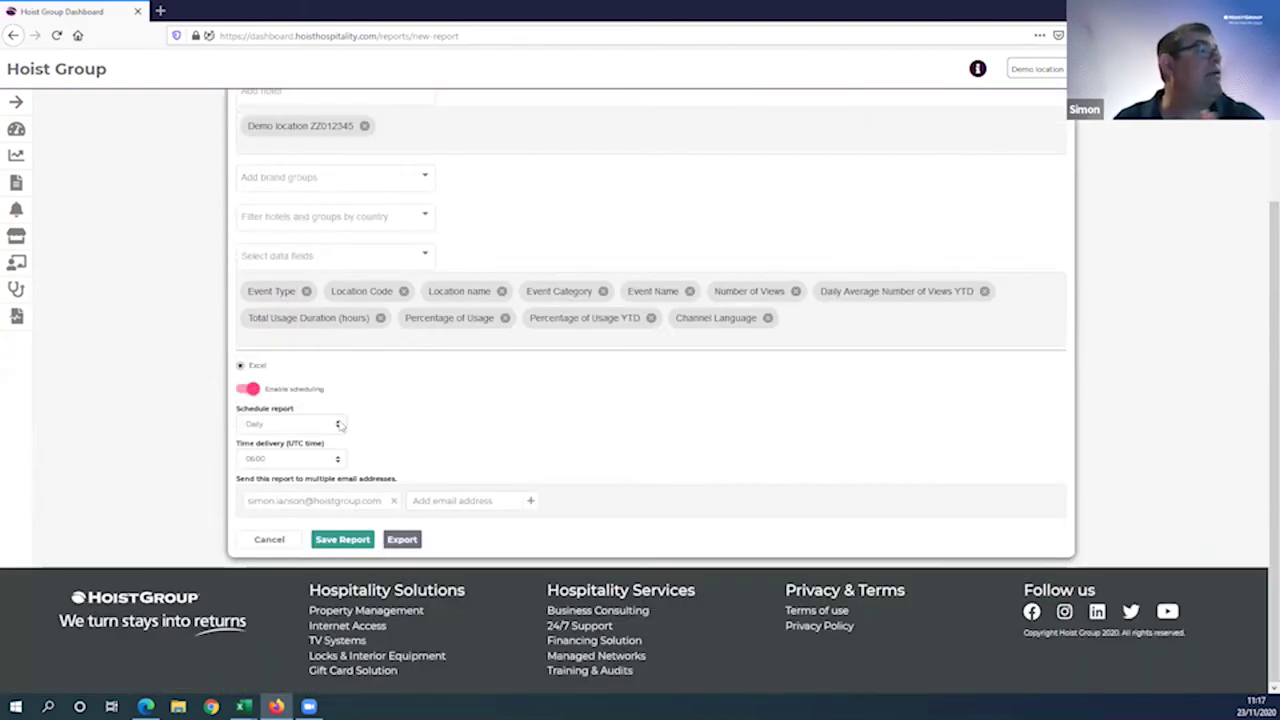
{"action": "left_click", "coordinate": [340, 425]}
{"action": "left_click", "coordinate": [313, 465]}
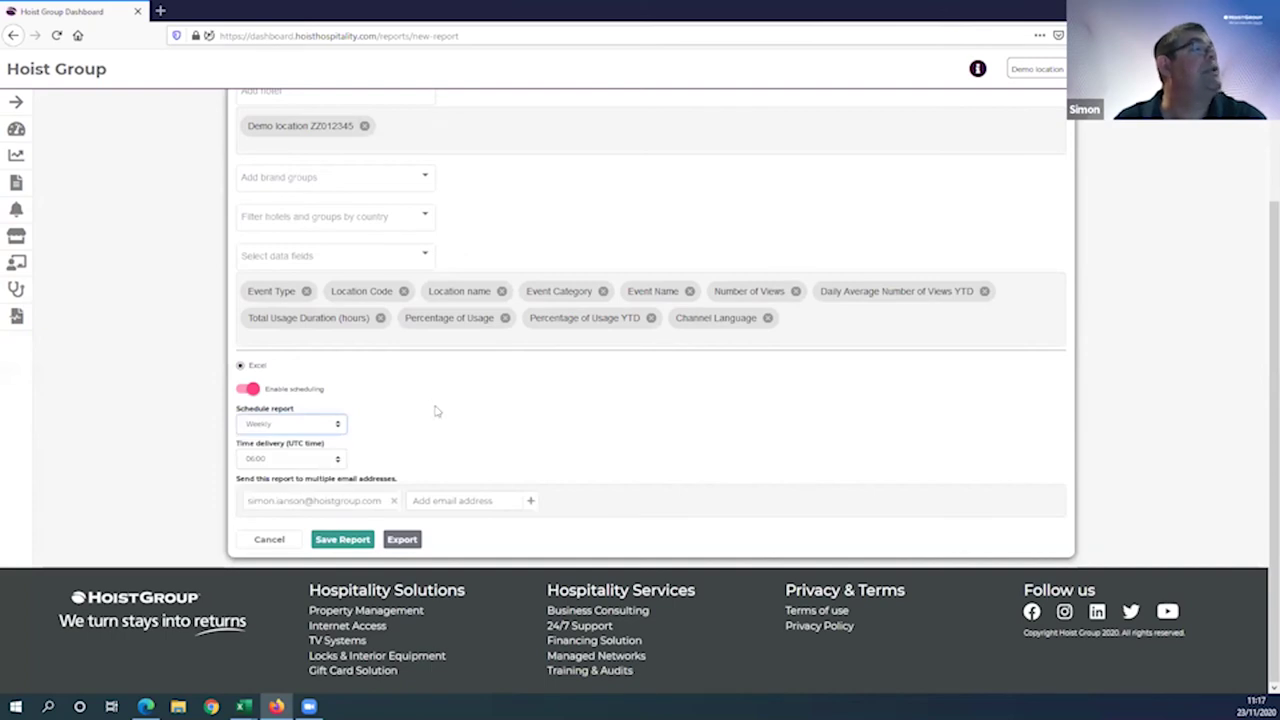
{"action": "left_click", "coordinate": [338, 460]}
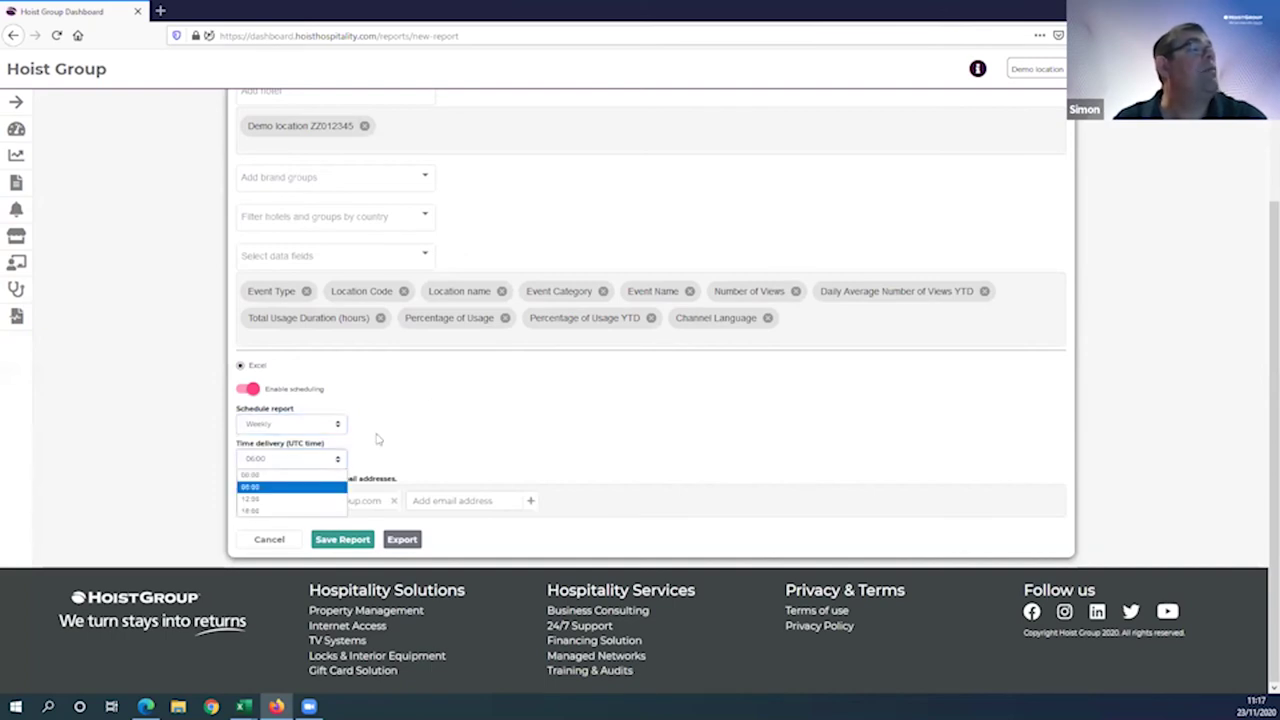
{"action": "left_click", "coordinate": [312, 498]}
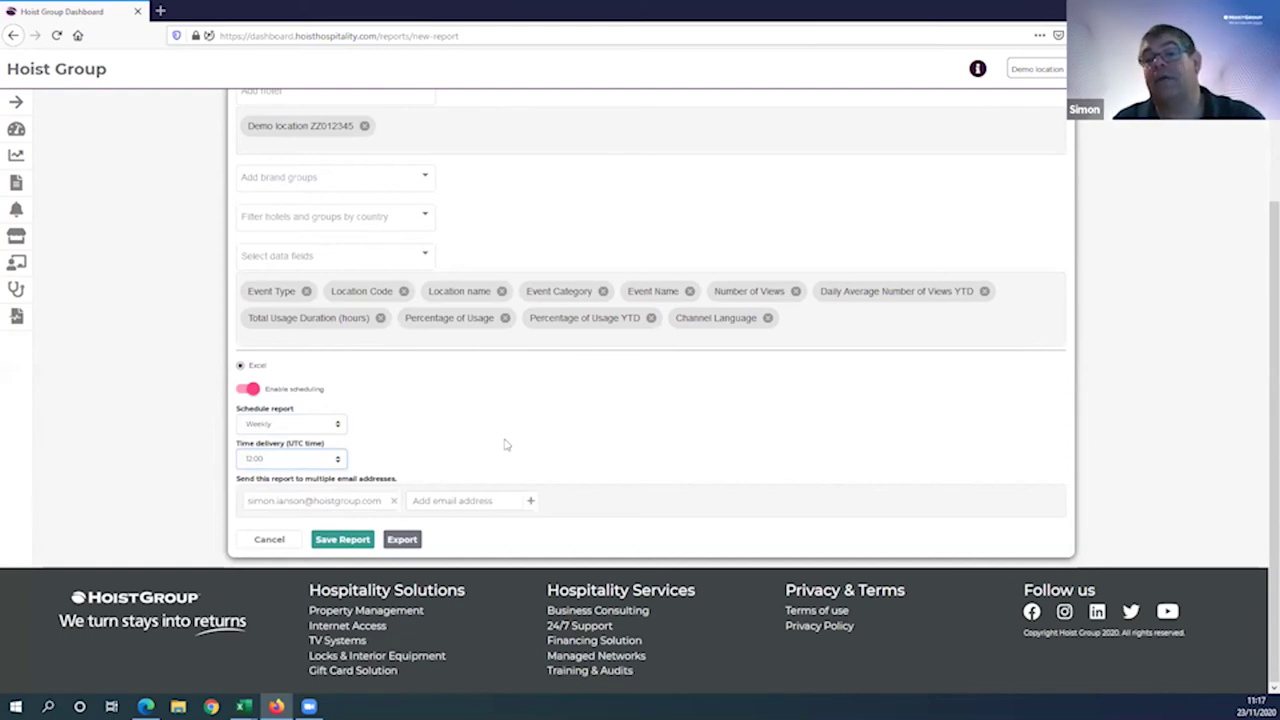
Step: Start another recipient entry, then export the report as Excel and open it
{"action": "left_click", "coordinate": [436, 505]}
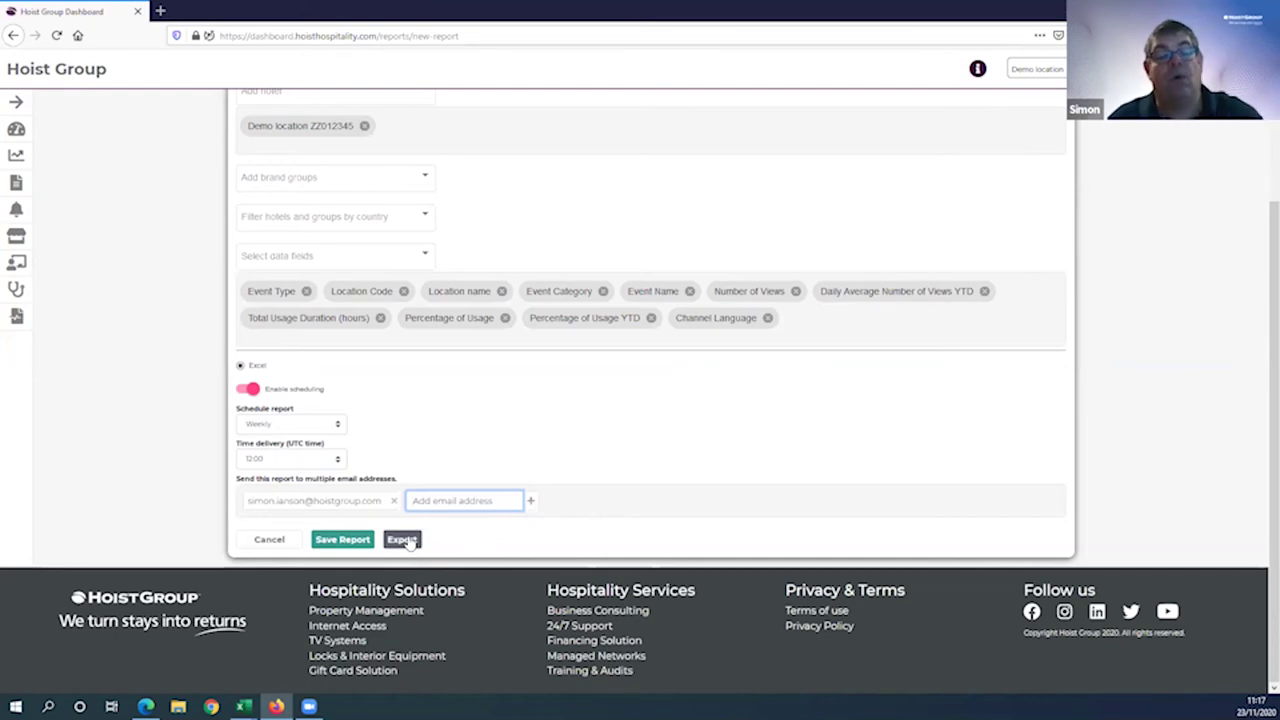
{"action": "left_click", "coordinate": [403, 540]}
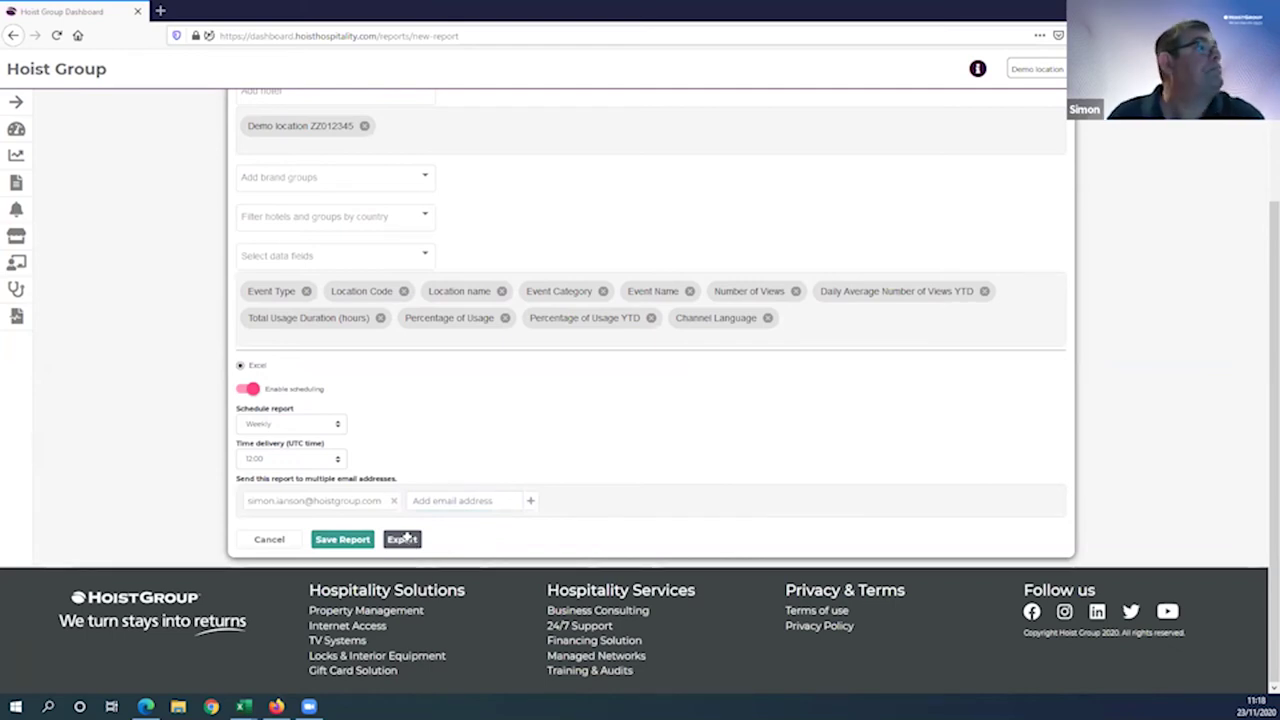
{"action": "left_click", "coordinate": [403, 539]}
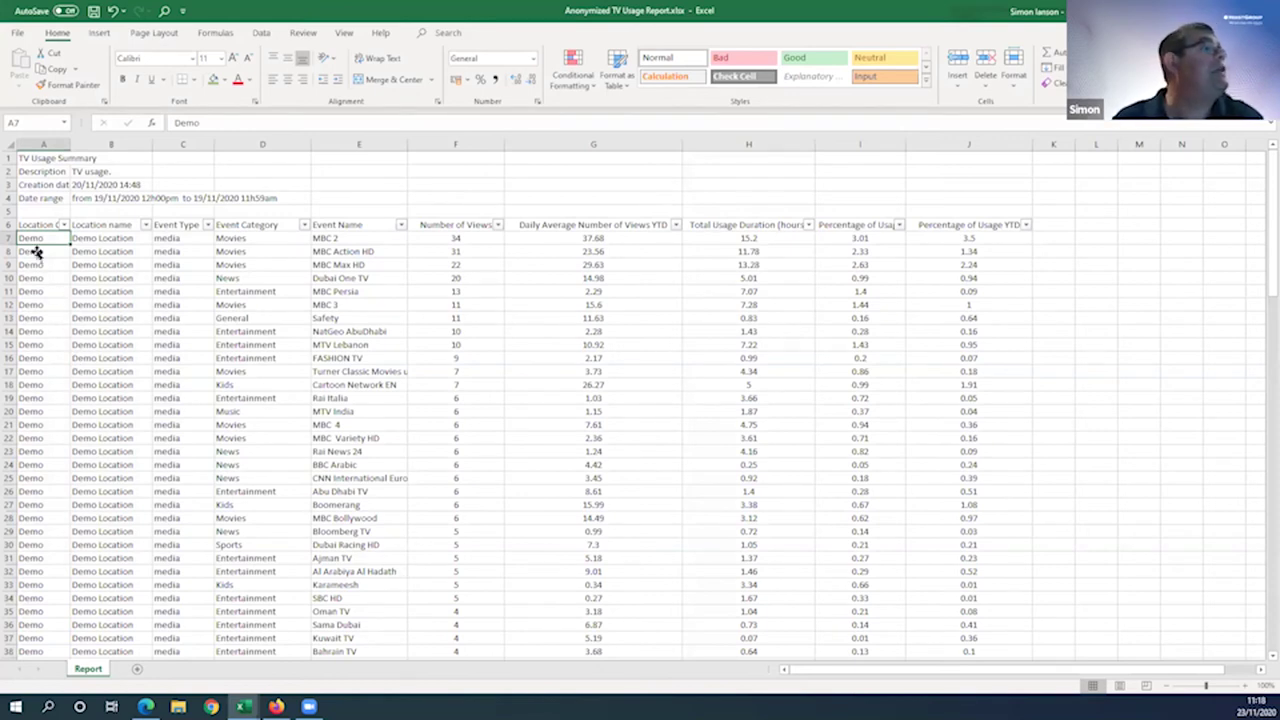
Step: Review the summary cells, copying the B3 creation date and checking B2 and B4
{"action": "left_click_drag", "start_coordinate": [38, 237], "coordinate": [108, 266]}
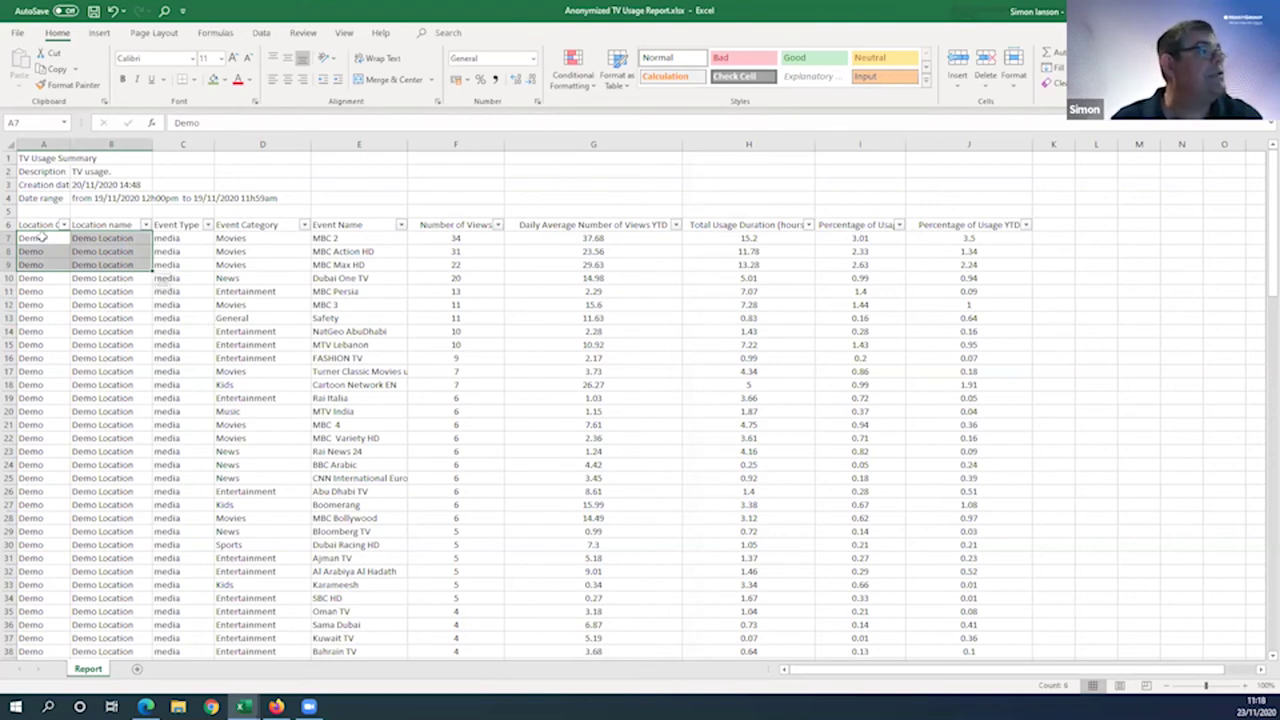
{"action": "left_click", "coordinate": [42, 237]}
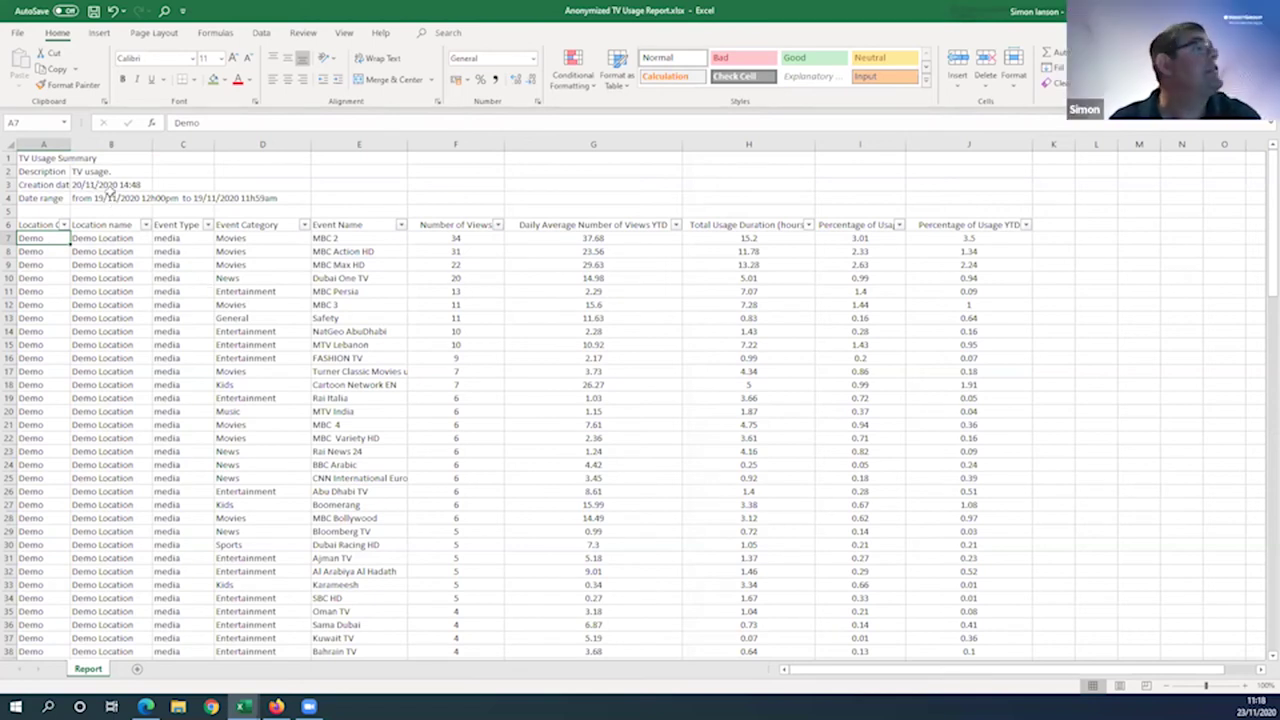
{"action": "left_click", "coordinate": [88, 186]}
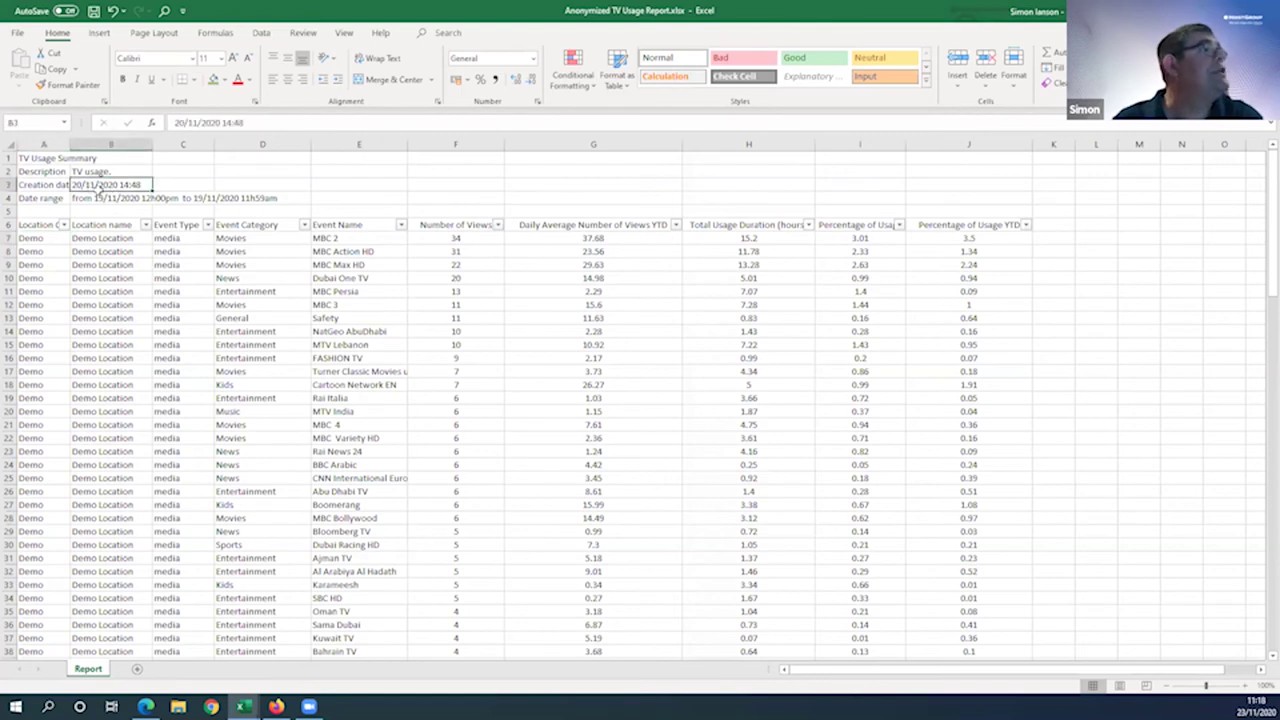
{"action": "key", "text": "ctrl+c"}
{"action": "left_click", "coordinate": [92, 173]}
{"action": "left_click", "coordinate": [112, 200]}
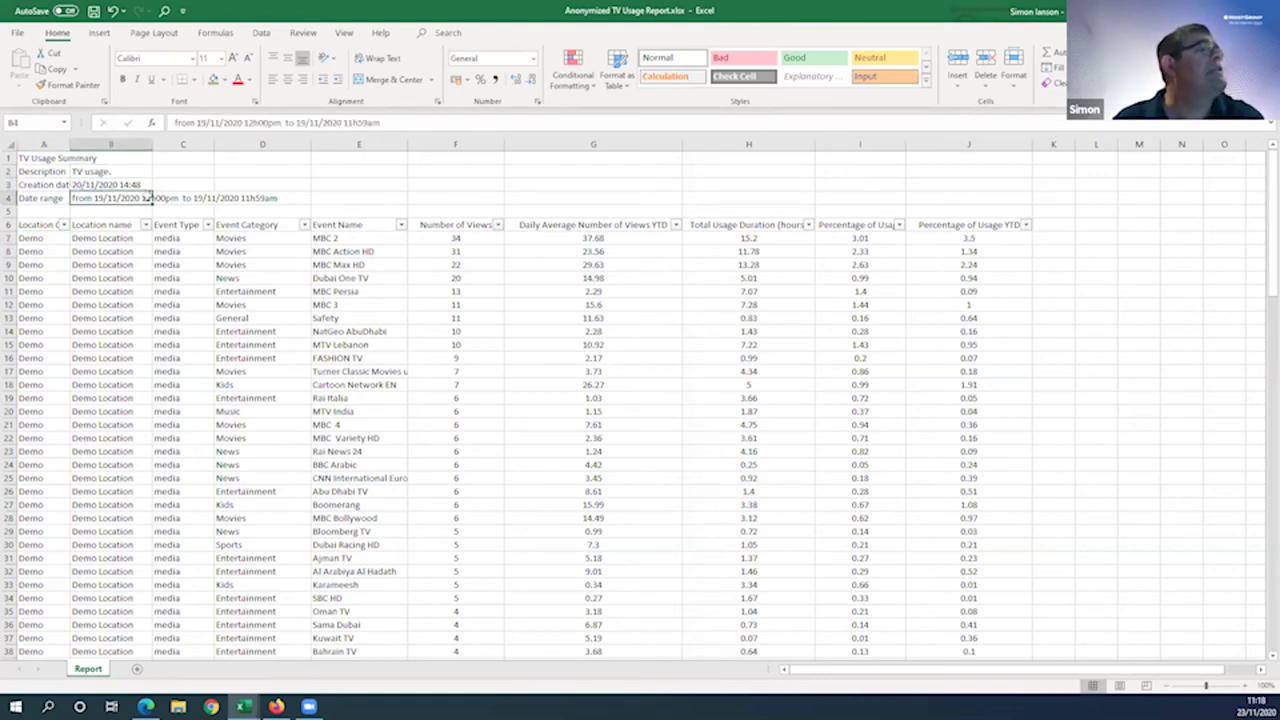
Step: Inspect the row-7 values in columns D through J, then return to the dashboard
{"action": "left_click", "coordinate": [255, 240]}
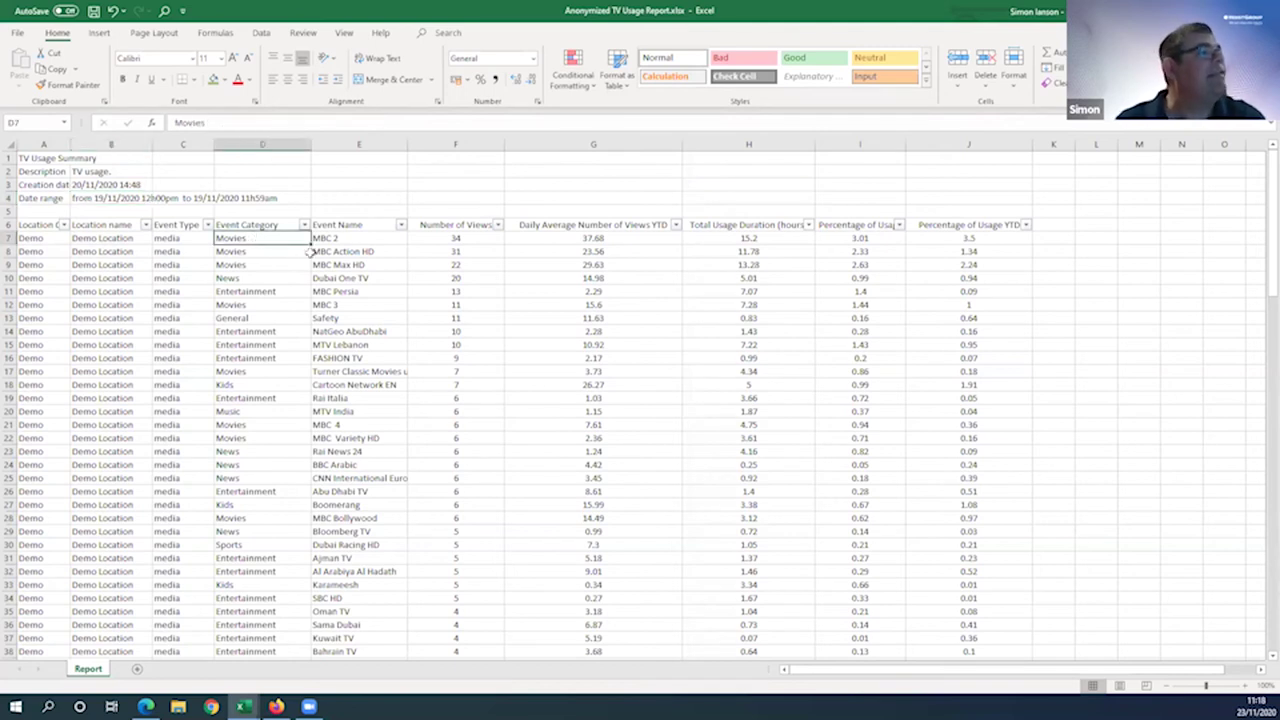
{"action": "left_click", "coordinate": [354, 238]}
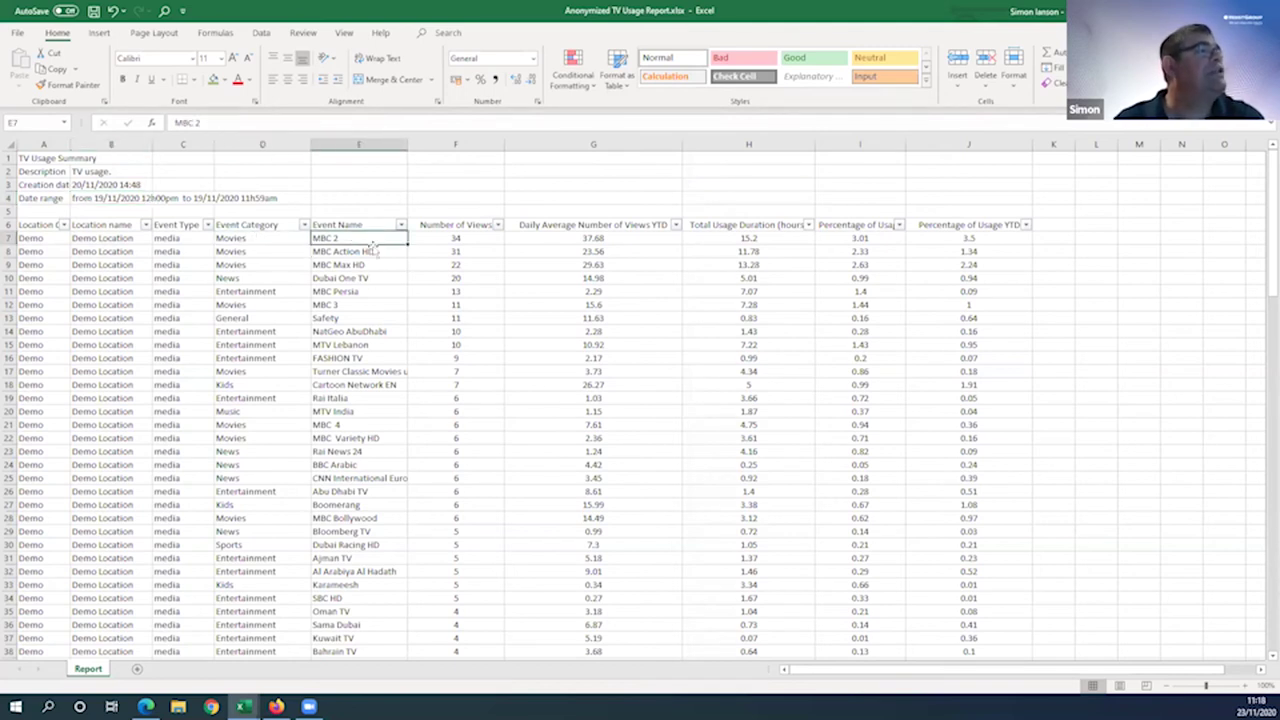
{"action": "left_click", "coordinate": [462, 238]}
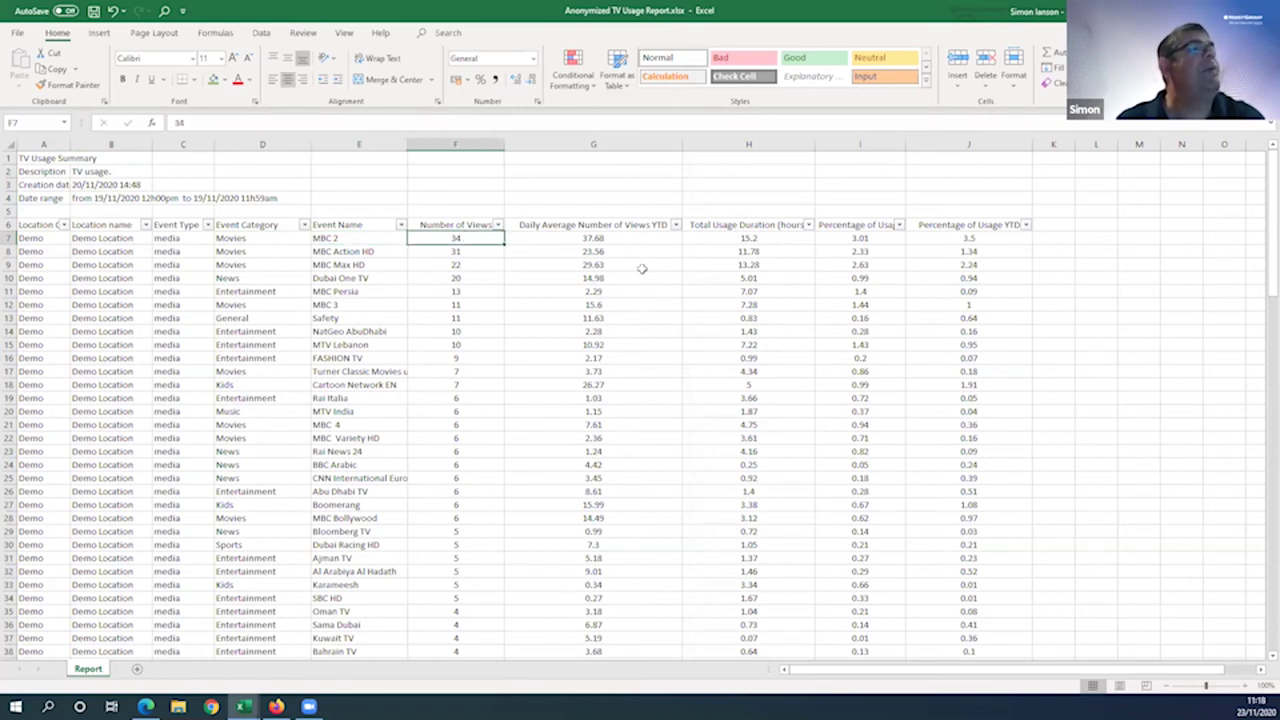
{"action": "left_click", "coordinate": [628, 235]}
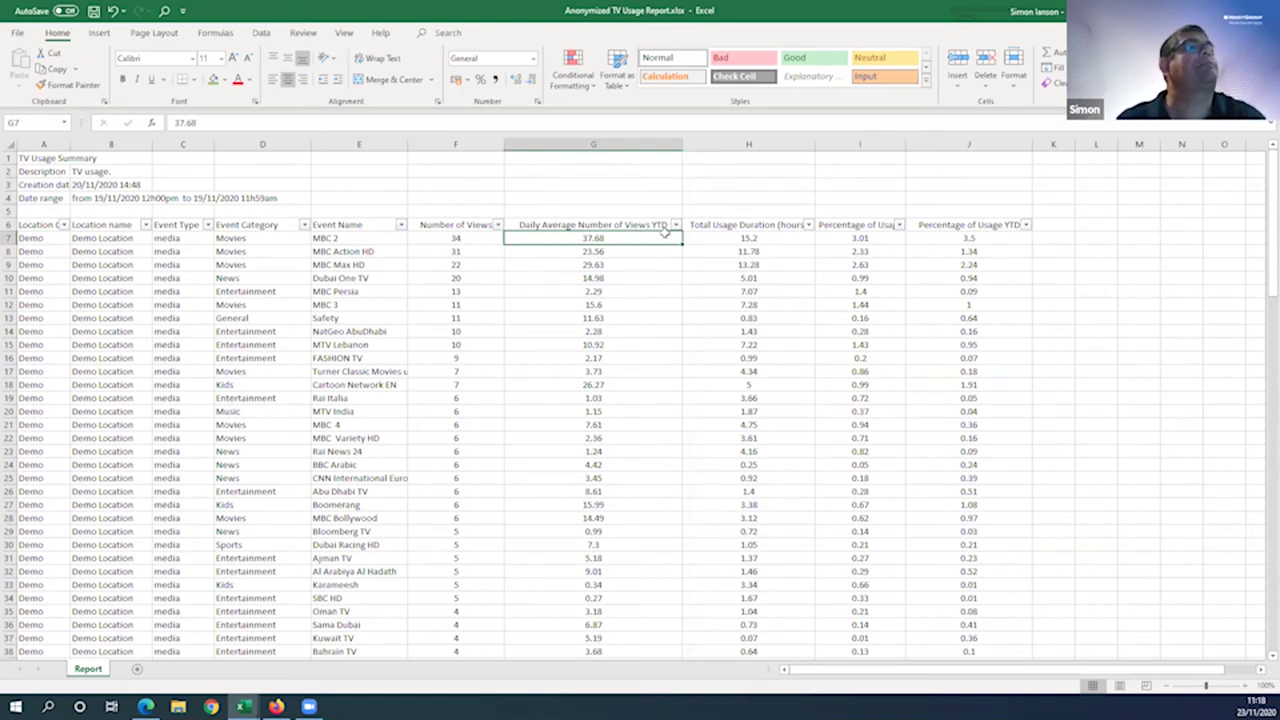
{"action": "left_click", "coordinate": [725, 238]}
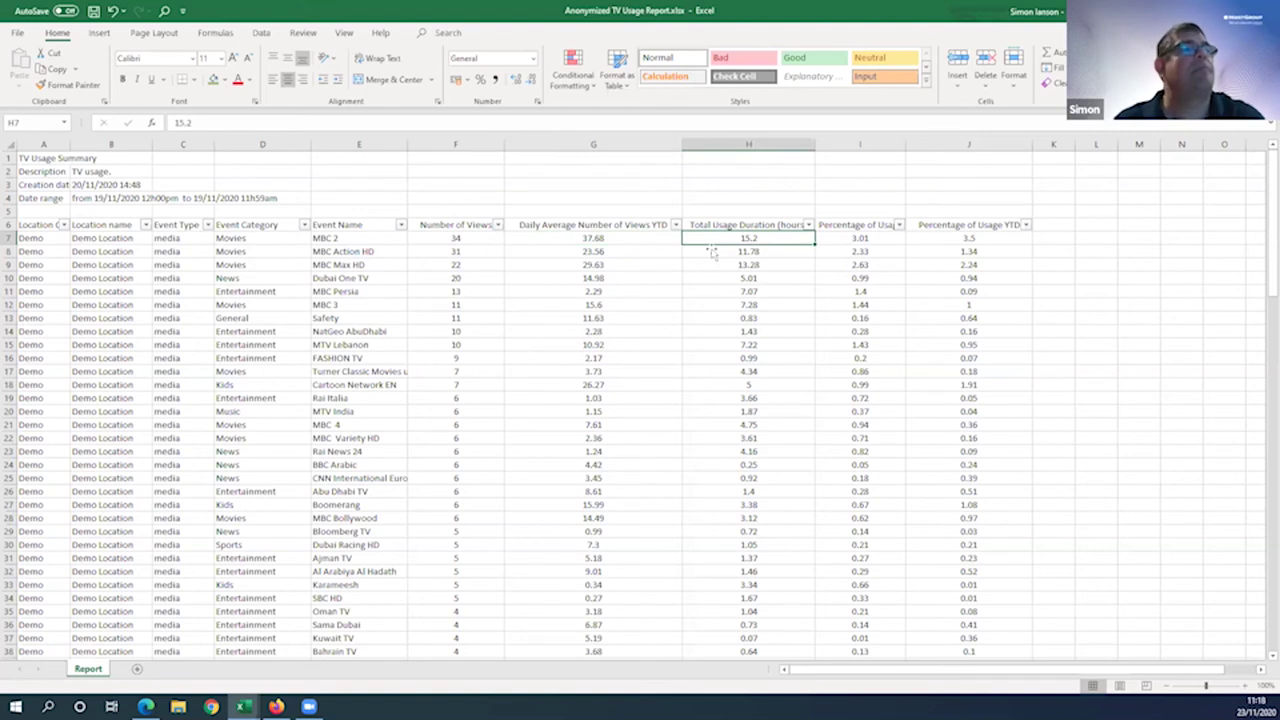
{"action": "left_click", "coordinate": [888, 237]}
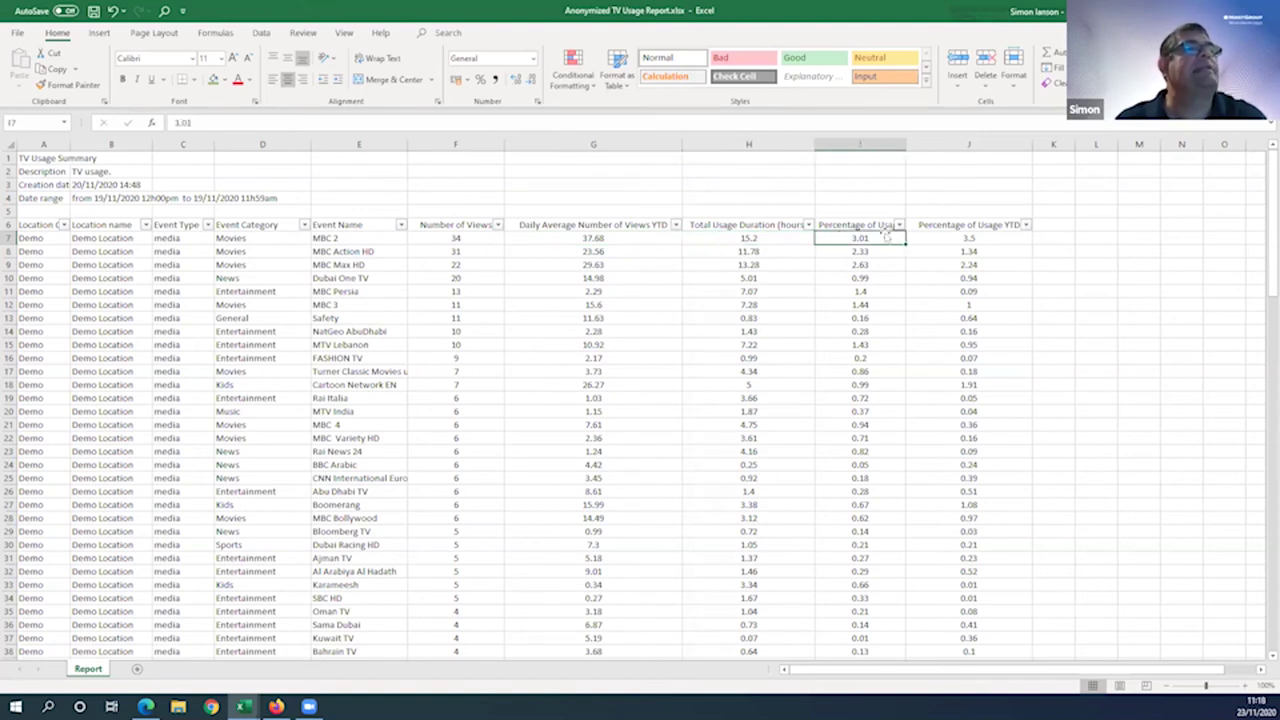
{"action": "left_click", "coordinate": [980, 239]}
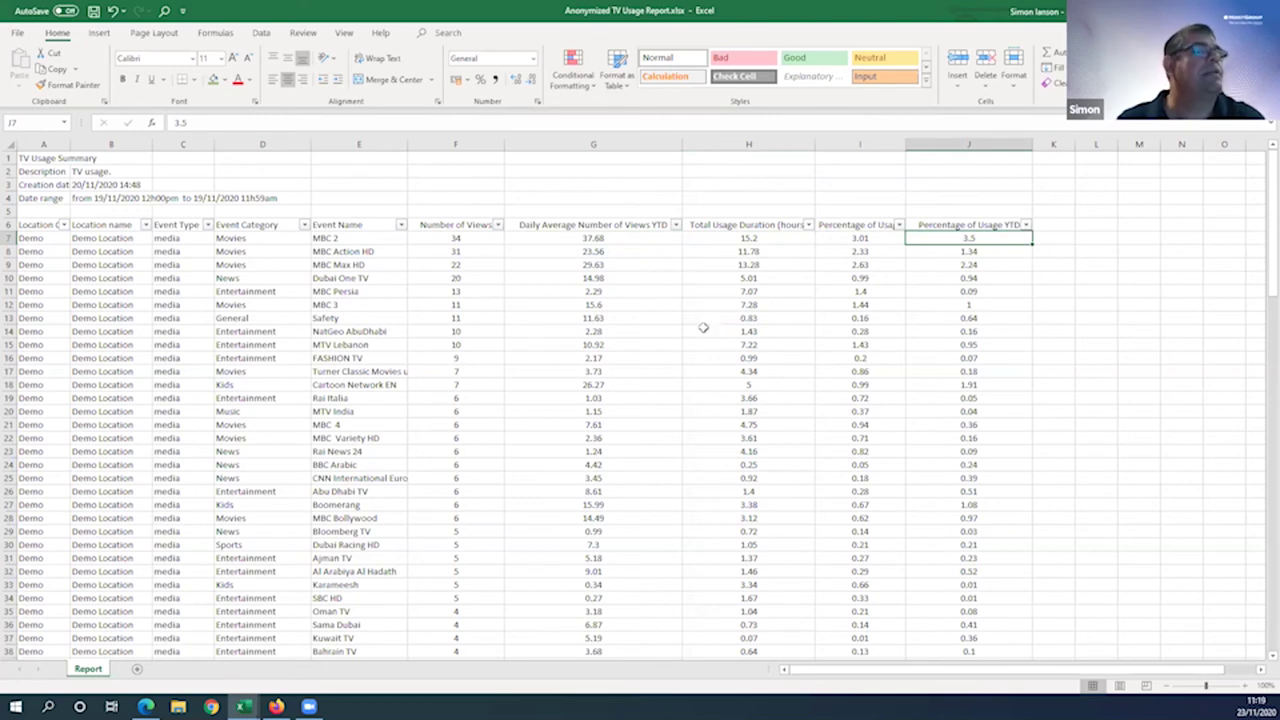
{"action": "scroll", "coordinate": [678, 344], "scroll_direction": "down", "scroll_amount": 18}
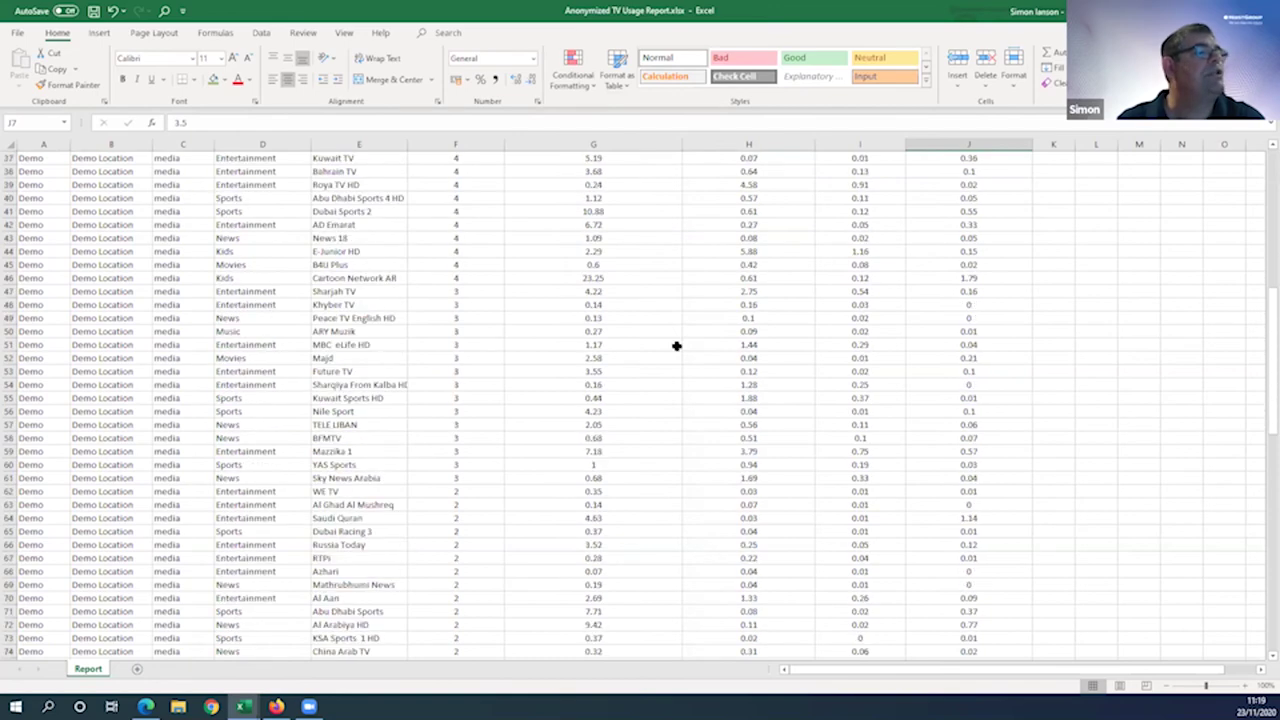
{"action": "scroll", "coordinate": [677, 345], "scroll_direction": "up", "scroll_amount": 17}
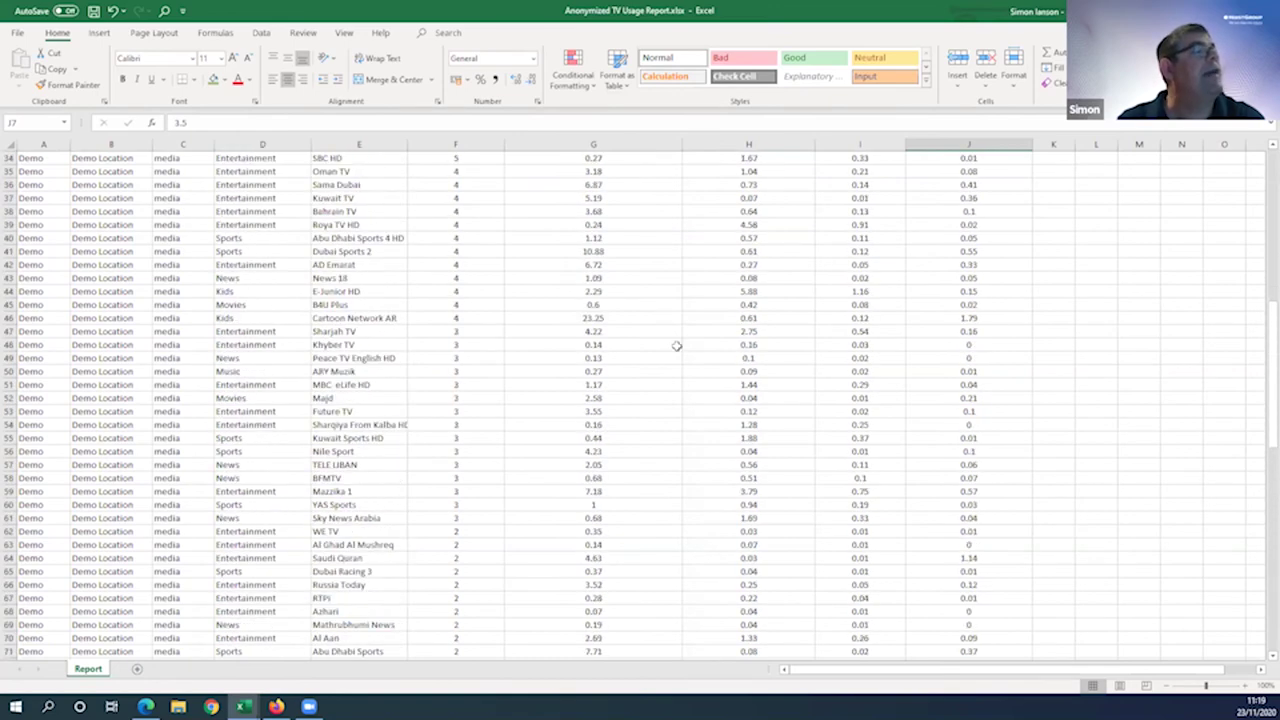
{"action": "scroll", "coordinate": [677, 346], "scroll_direction": "up", "scroll_amount": 3}
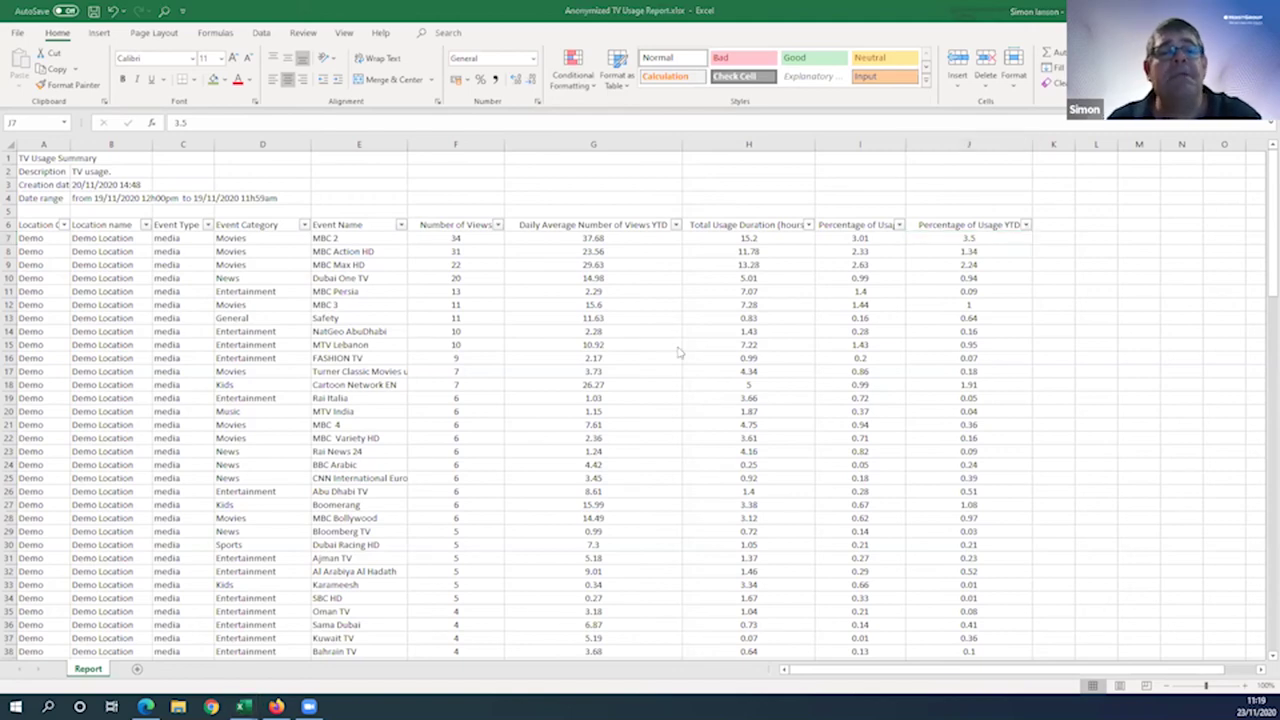
{"action": "key", "text": "alt+Tab"}
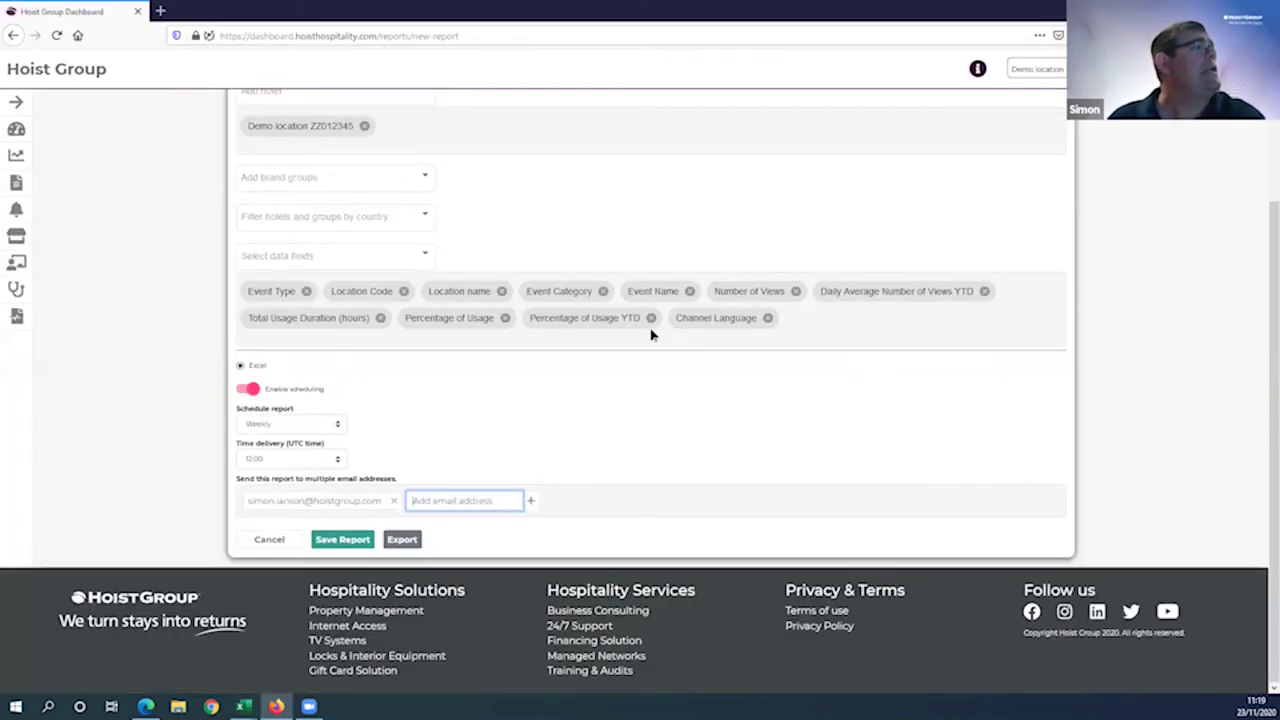
Step: From the widgets overview, set the TV/Radio channels usage widget to Simplified view
{"action": "left_click", "coordinate": [16, 130]}
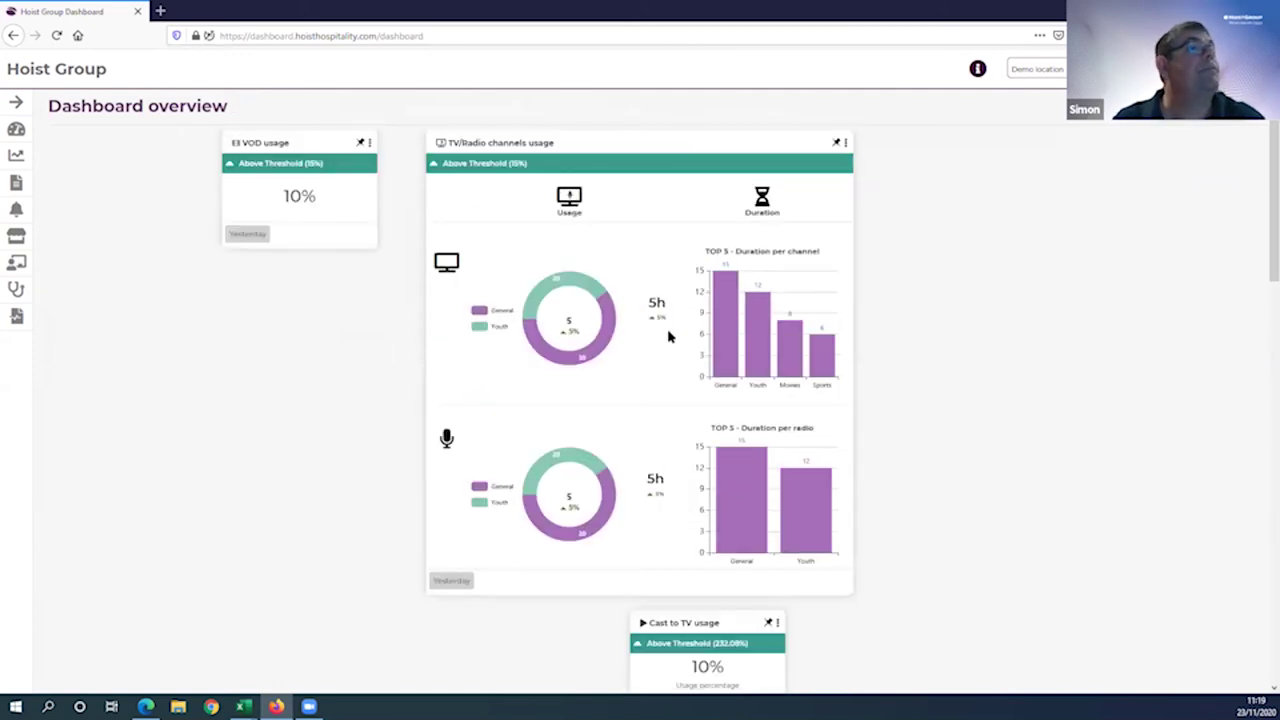
{"action": "left_click", "coordinate": [845, 142]}
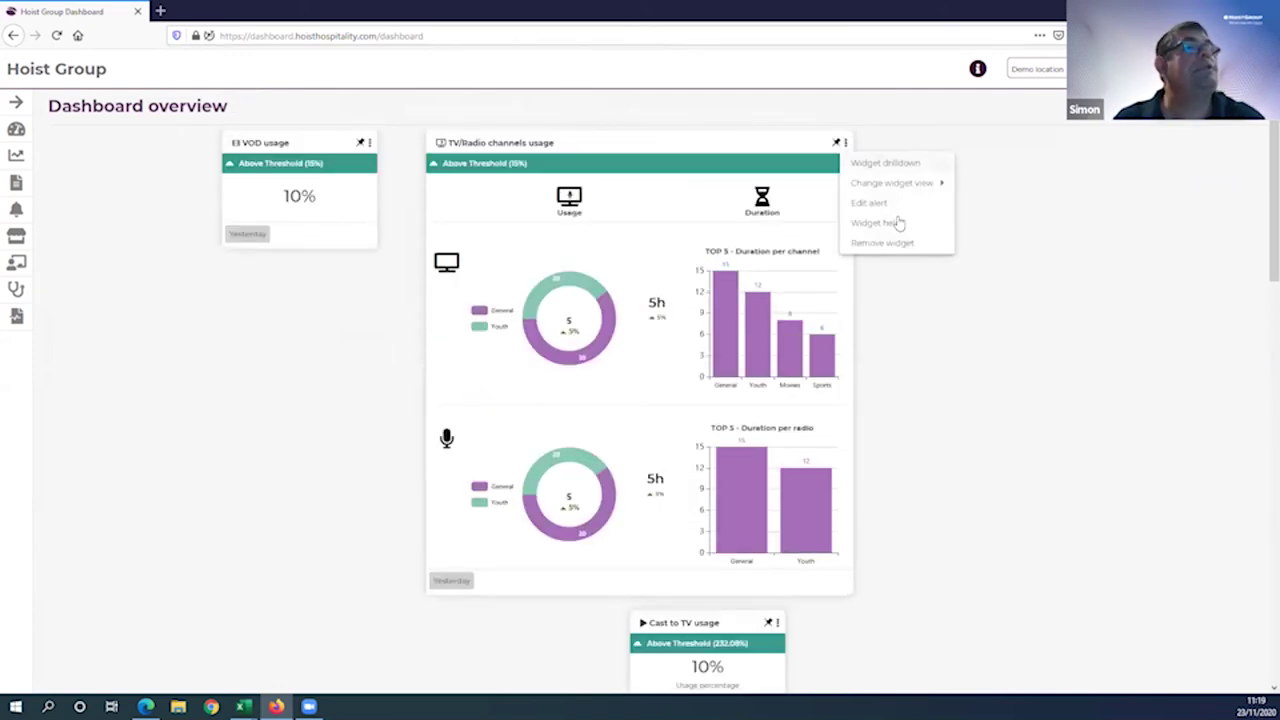
{"action": "mouse_move", "coordinate": [912, 184]}
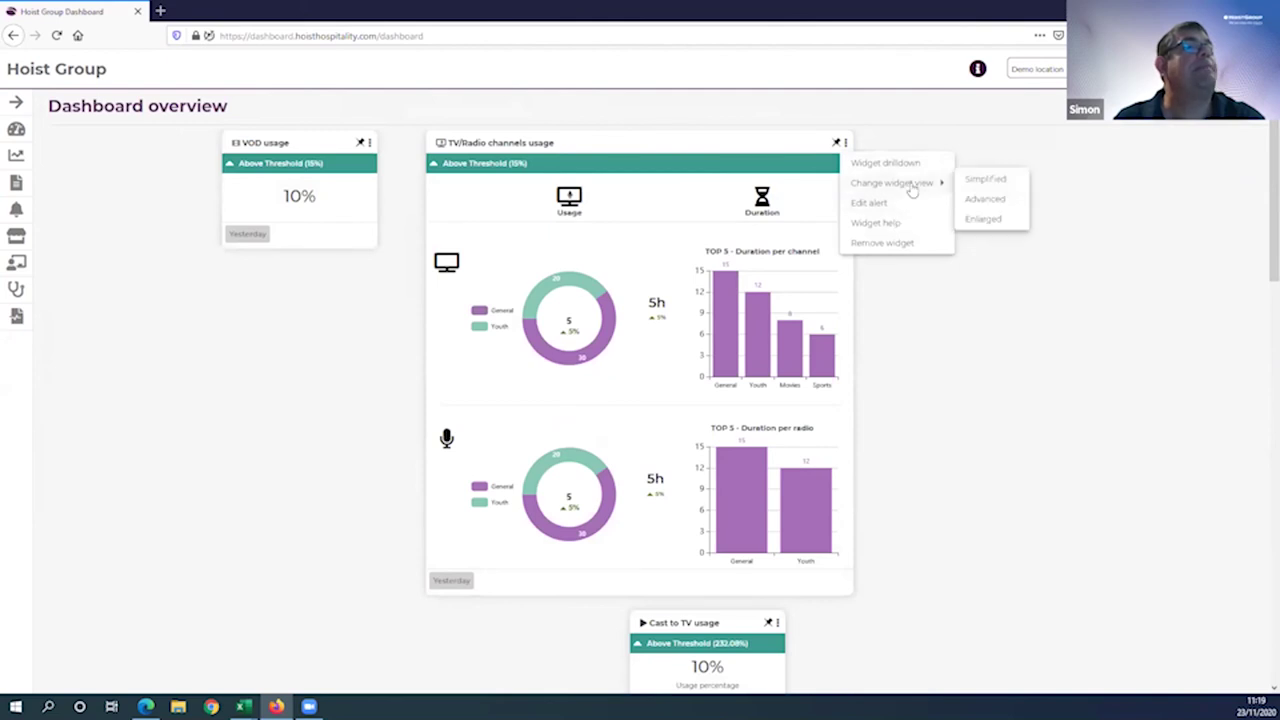
{"action": "left_click", "coordinate": [987, 182]}
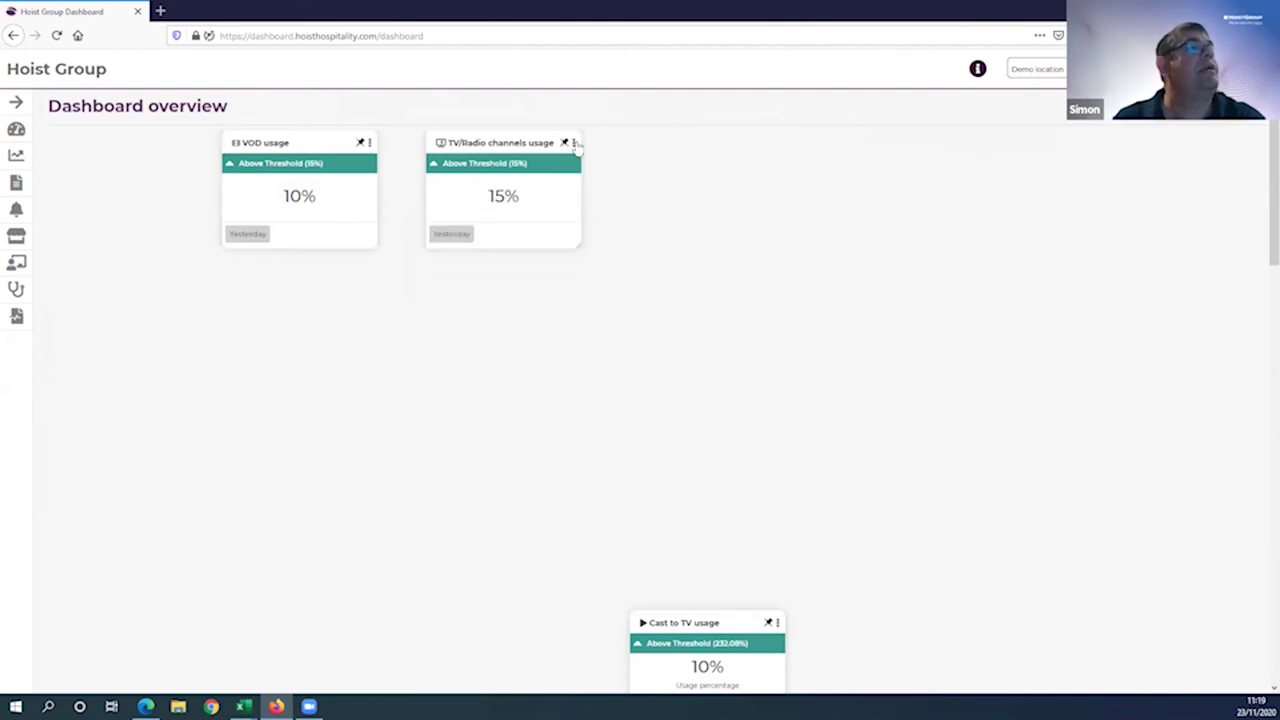
{"action": "left_click", "coordinate": [575, 143]}
{"action": "left_click", "coordinate": [637, 246]}
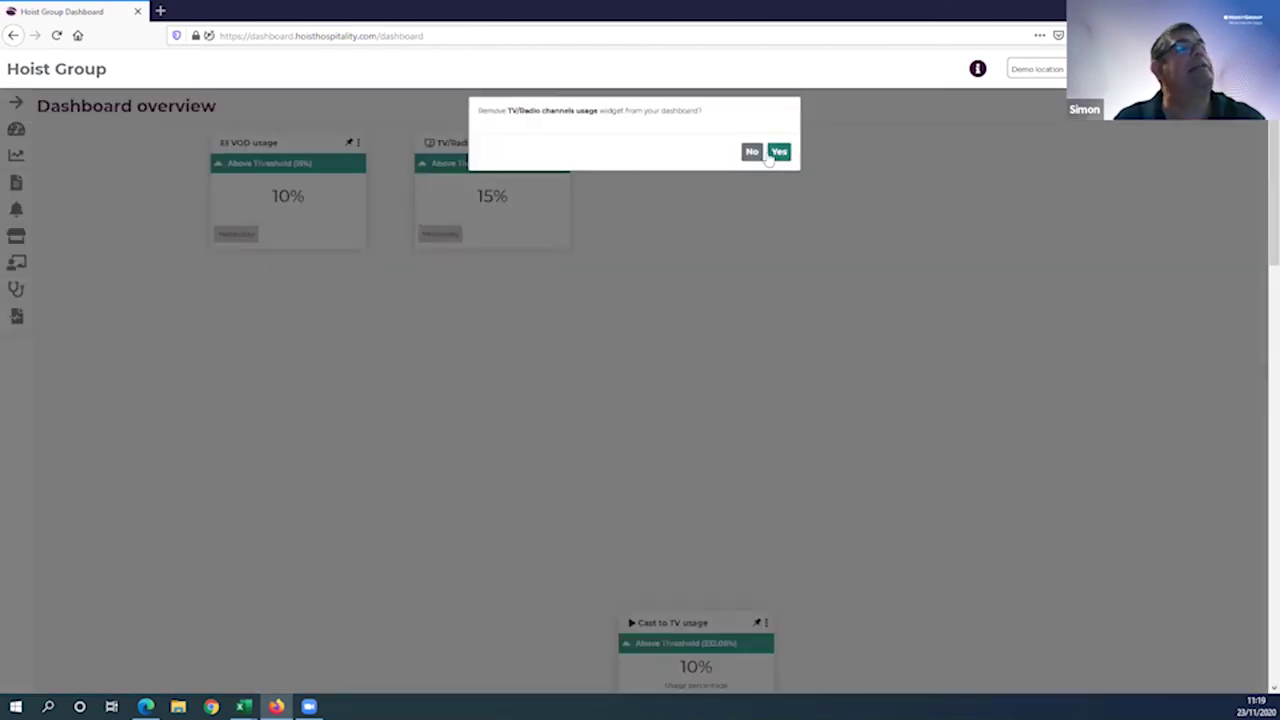
{"action": "left_click", "coordinate": [772, 155]}
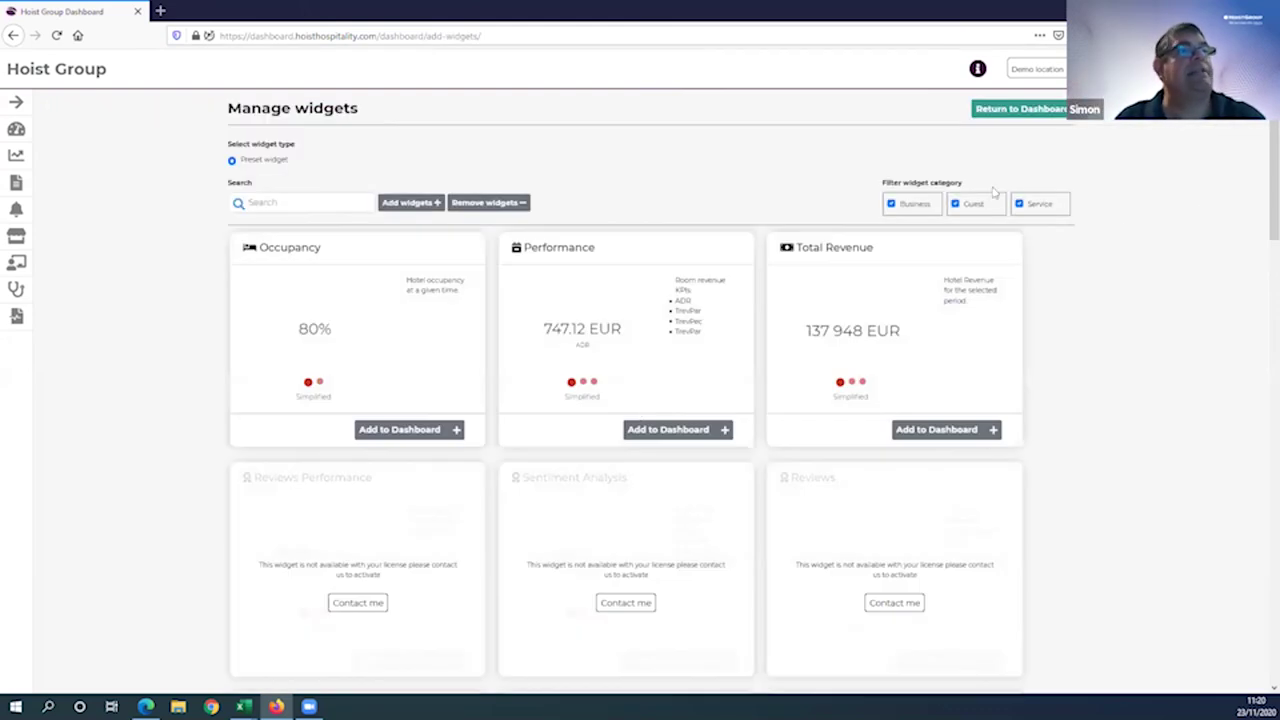
{"action": "left_click", "coordinate": [1030, 110]}
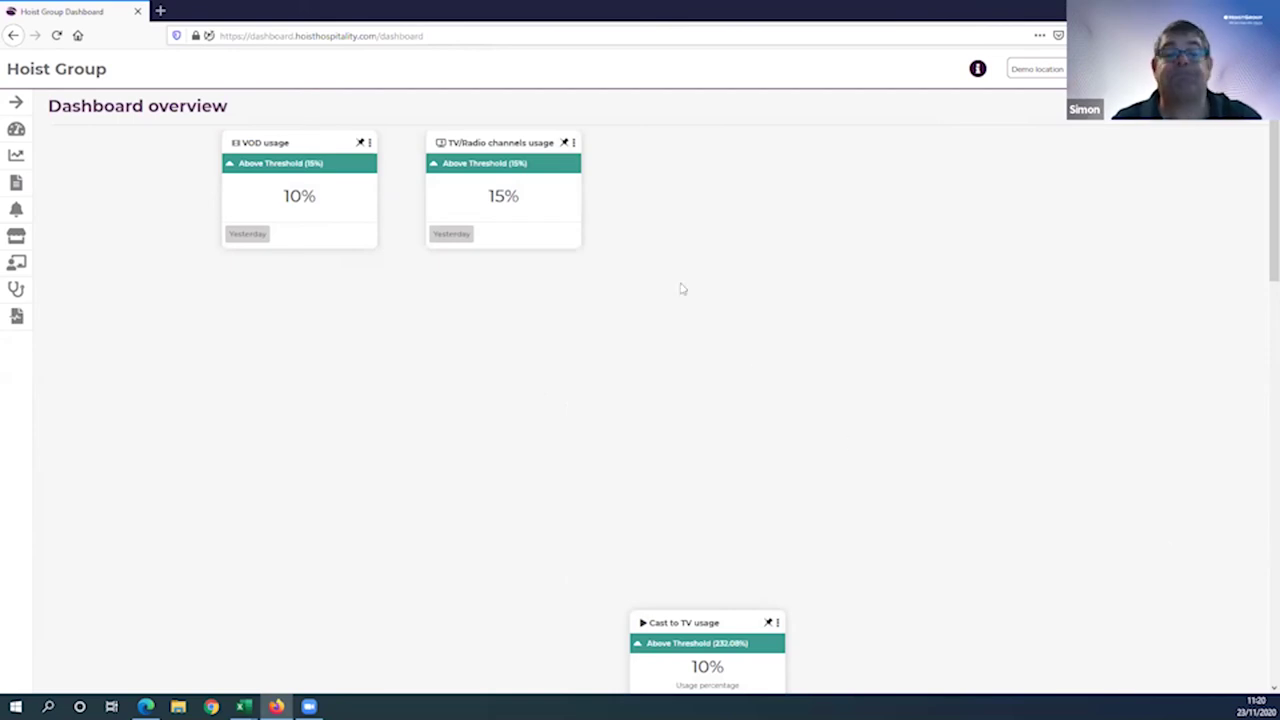
Step: Set the VOD usage widget to Advanced view and read its bar chart tooltips
{"action": "left_click", "coordinate": [369, 142]}
{"action": "mouse_move", "coordinate": [428, 183]}
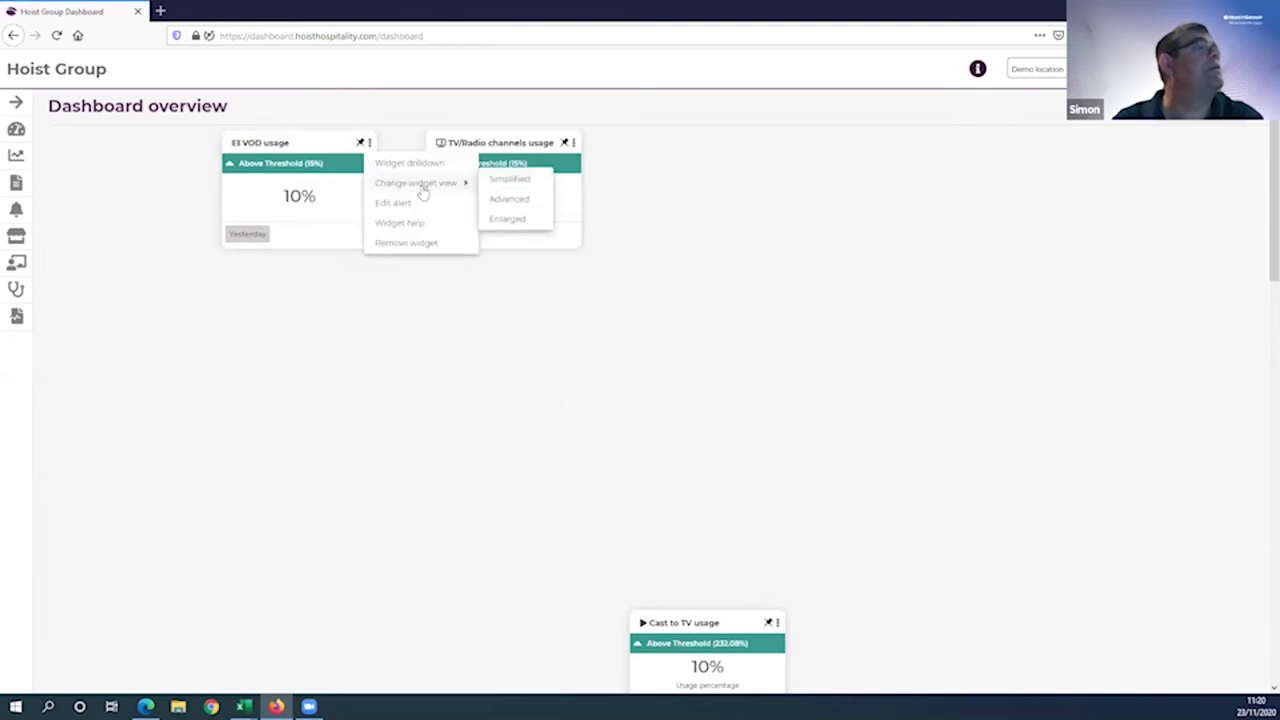
{"action": "left_click", "coordinate": [507, 199]}
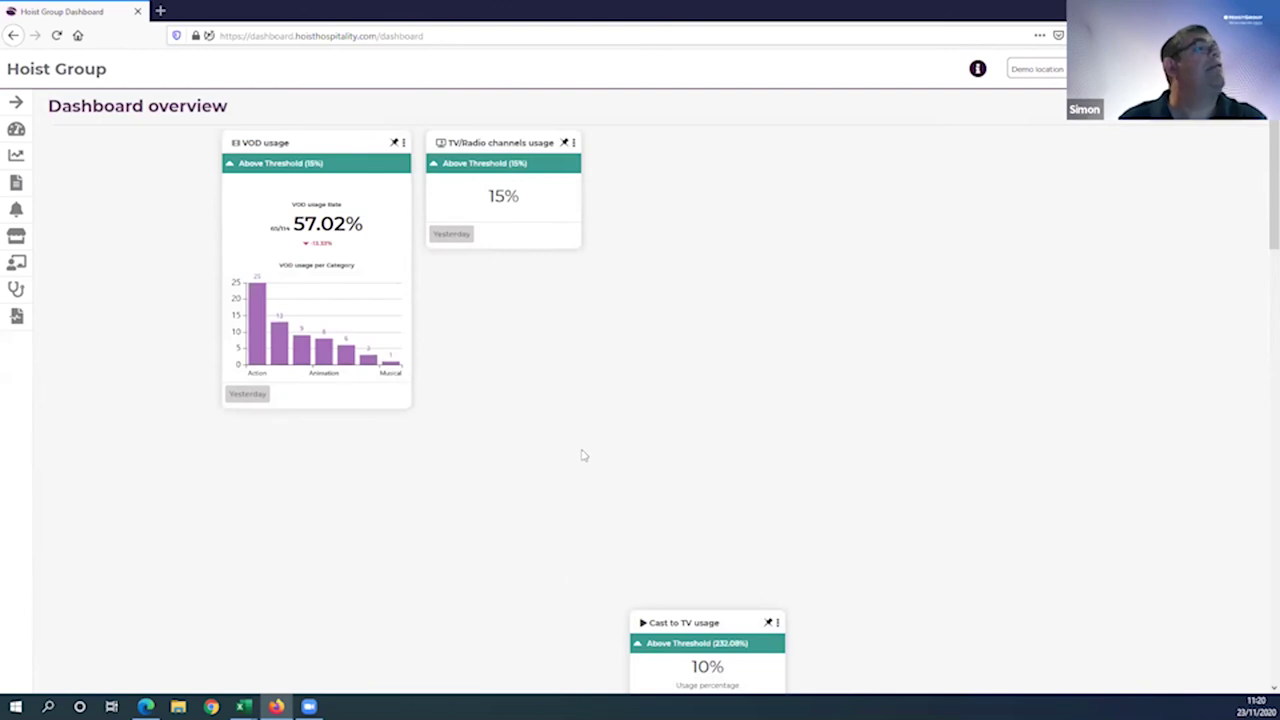
{"action": "mouse_move", "coordinate": [284, 226]}
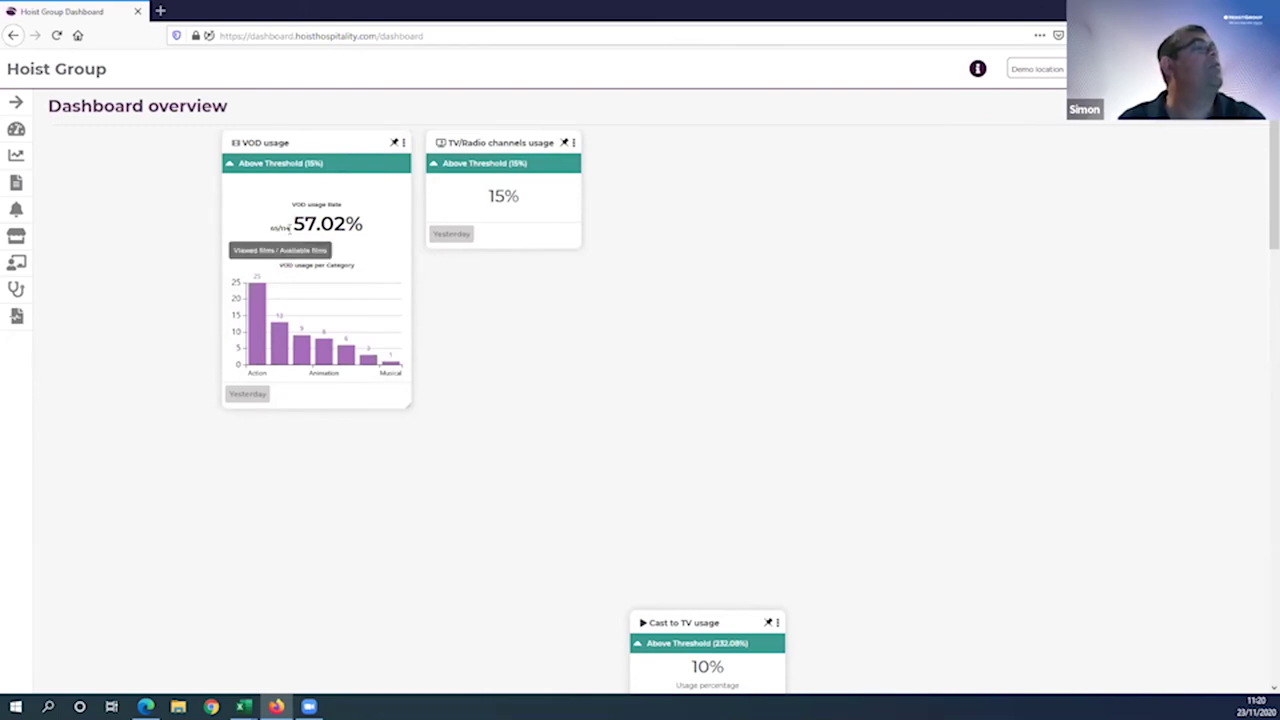
{"action": "mouse_move", "coordinate": [318, 243]}
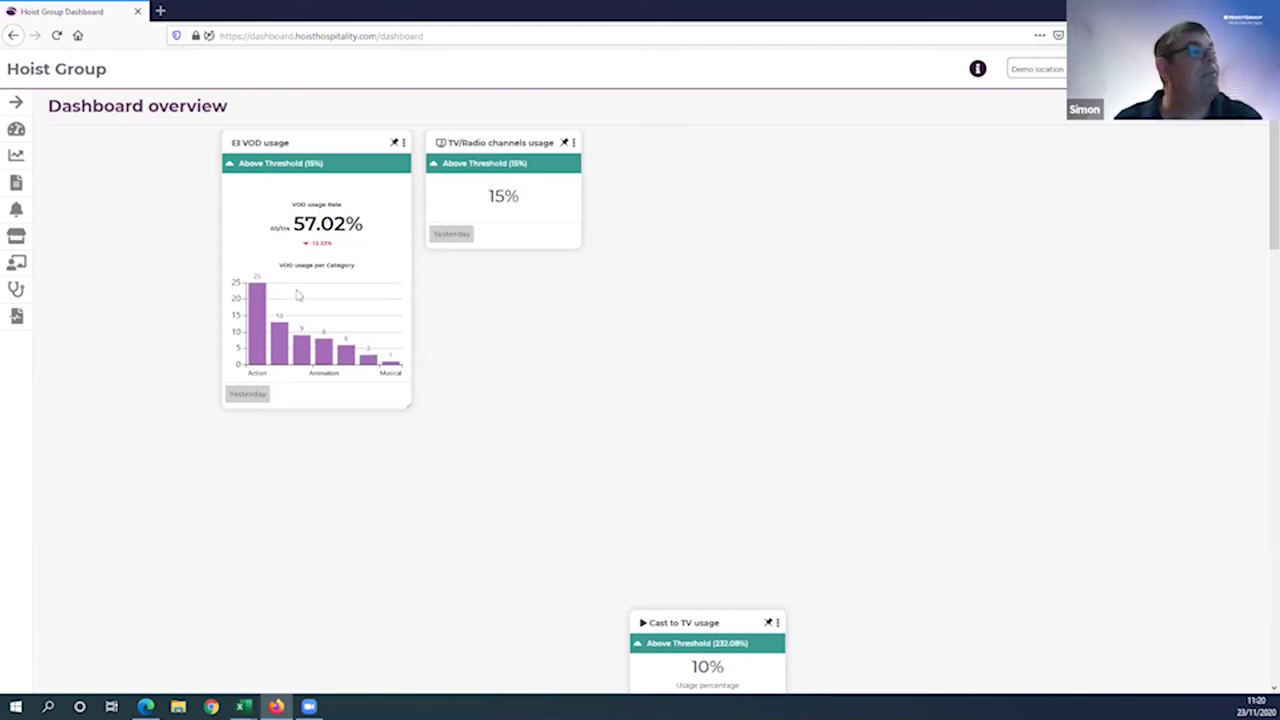
{"action": "mouse_move", "coordinate": [260, 300]}
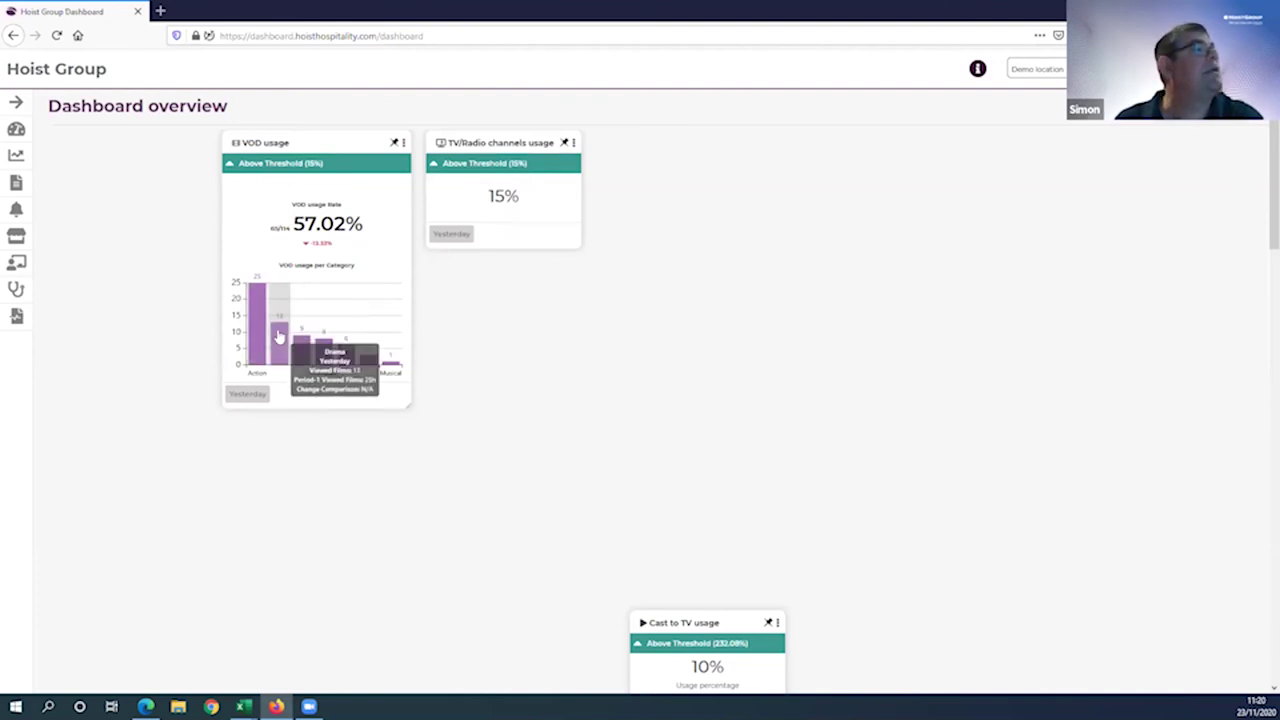
{"action": "mouse_move", "coordinate": [302, 337]}
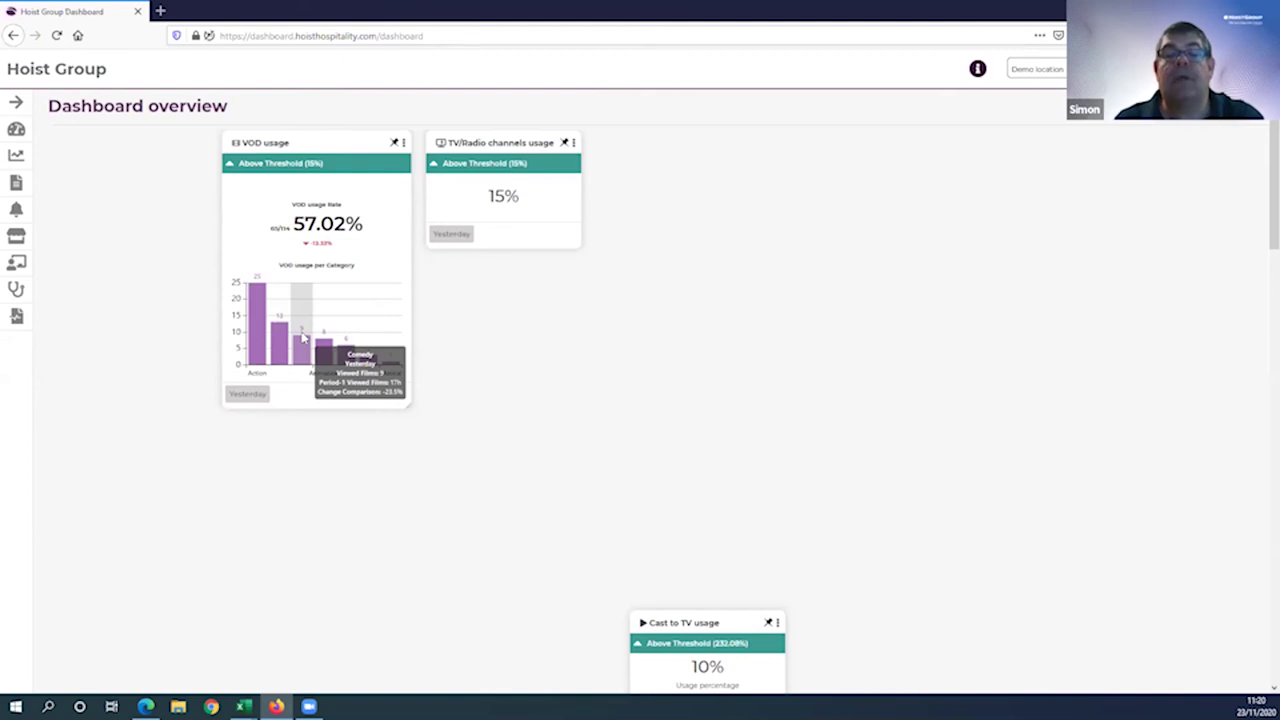
Step: Open the VOD usage drilldown and select the Girl trip row's languages
{"action": "left_click", "coordinate": [403, 143]}
{"action": "left_click", "coordinate": [430, 163]}
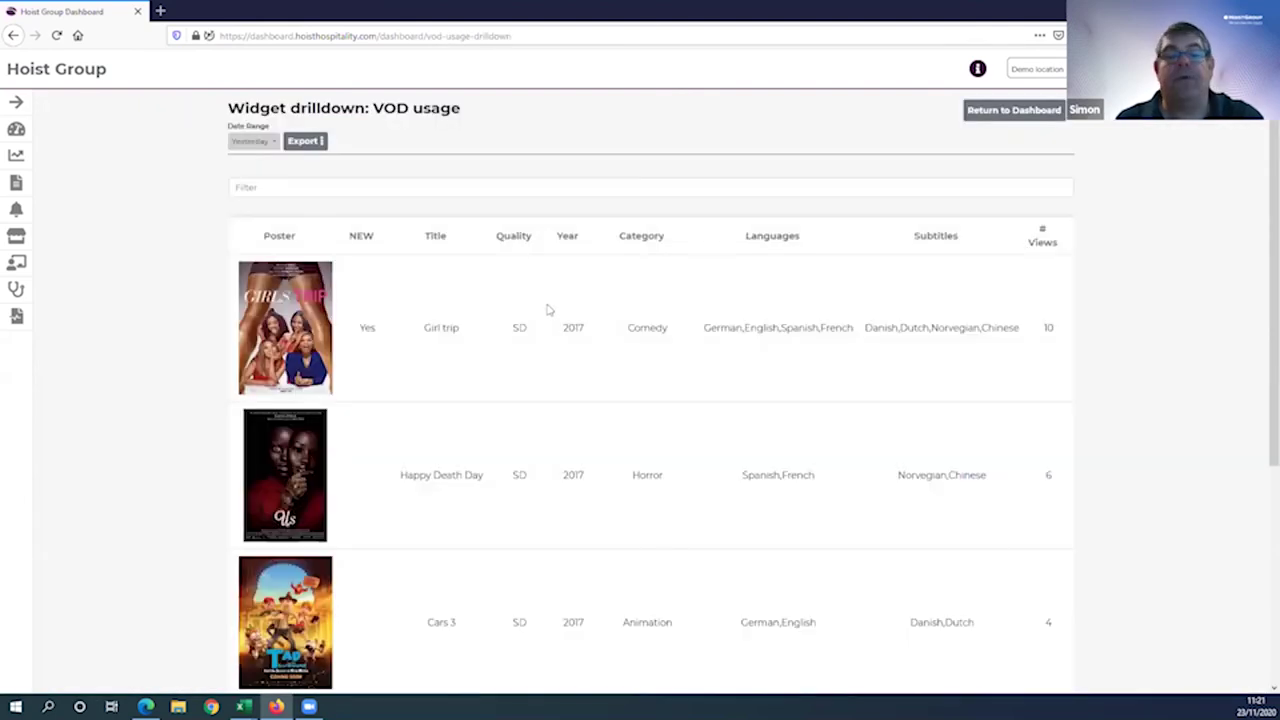
{"action": "scroll", "coordinate": [547, 310], "scroll_direction": "down", "scroll_amount": 2}
{"action": "scroll", "coordinate": [548, 312], "scroll_direction": "down", "scroll_amount": 2}
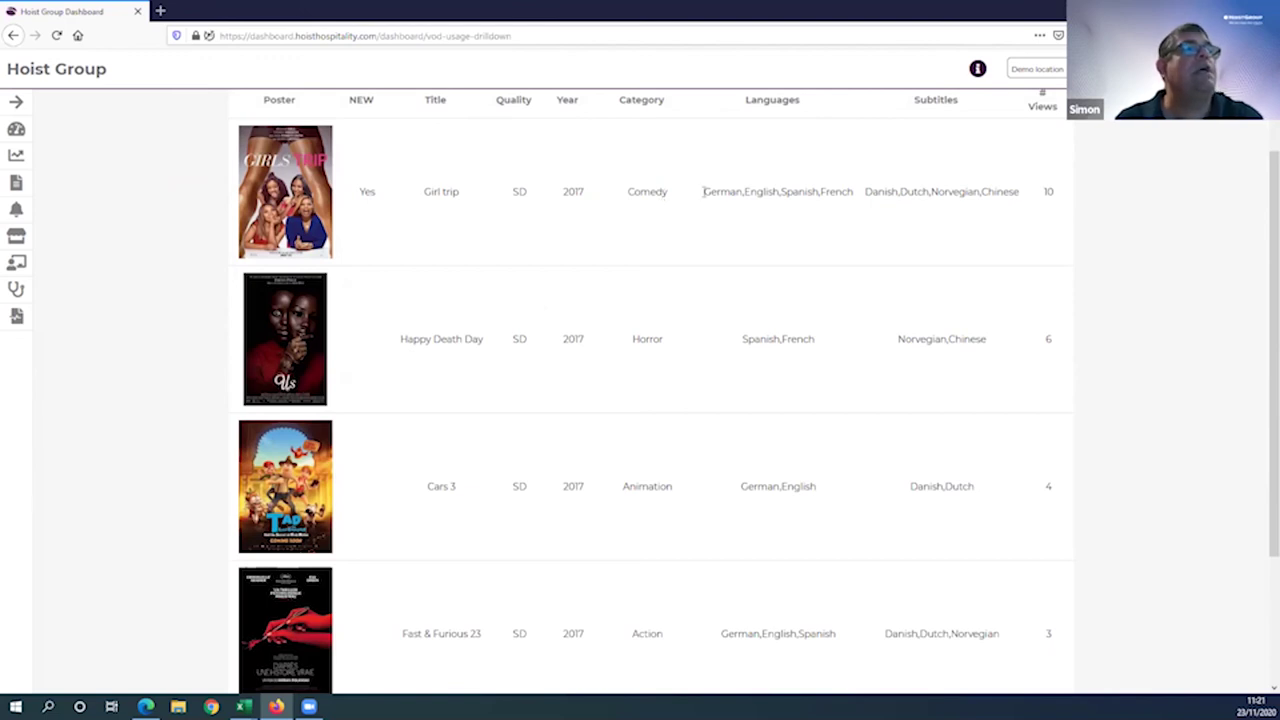
{"action": "left_click_drag", "start_coordinate": [708, 191], "coordinate": [885, 192]}
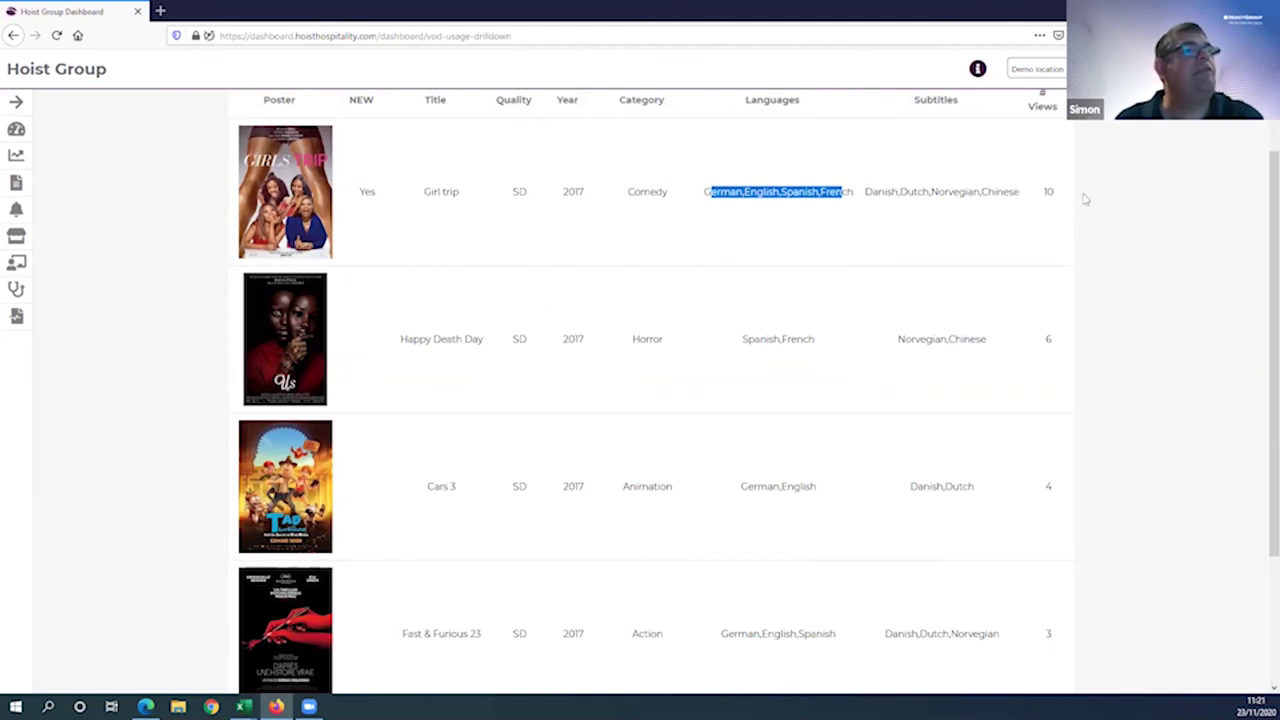
{"action": "scroll", "coordinate": [683, 275], "scroll_direction": "up", "scroll_amount": 3}
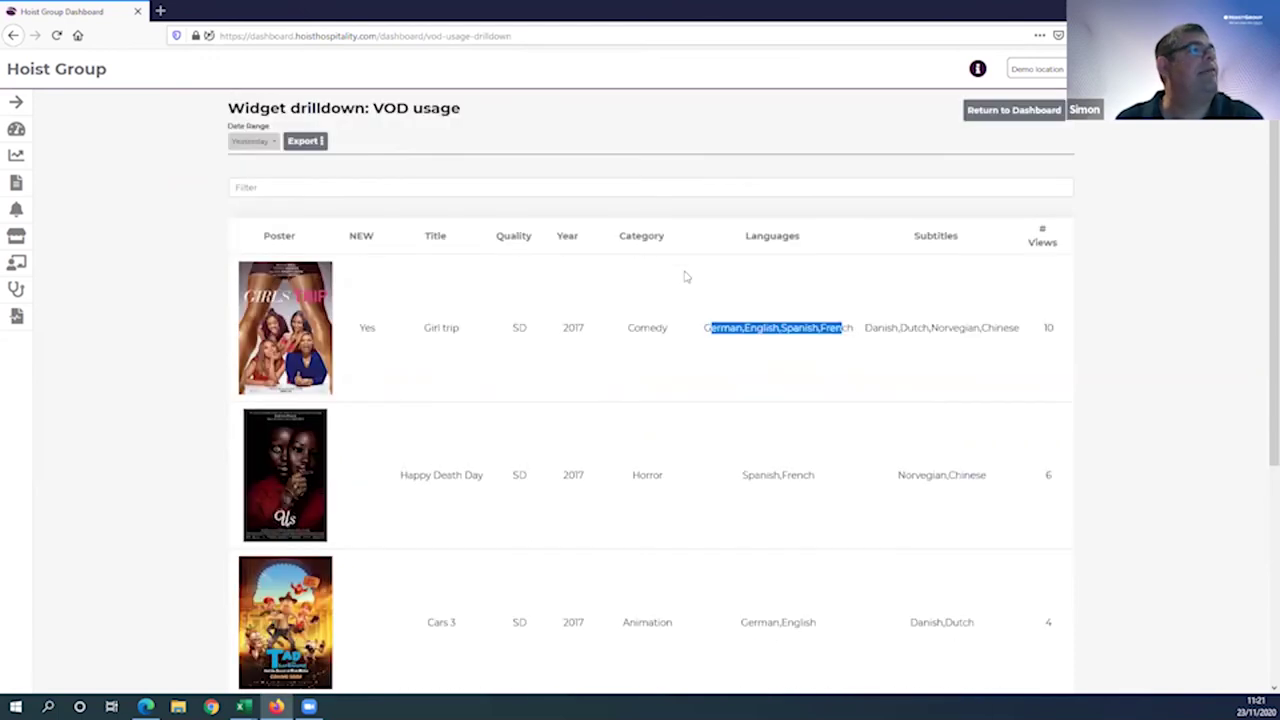
Step: Export the drilldown as a PowerPoint file and open it
{"action": "left_click", "coordinate": [305, 142]}
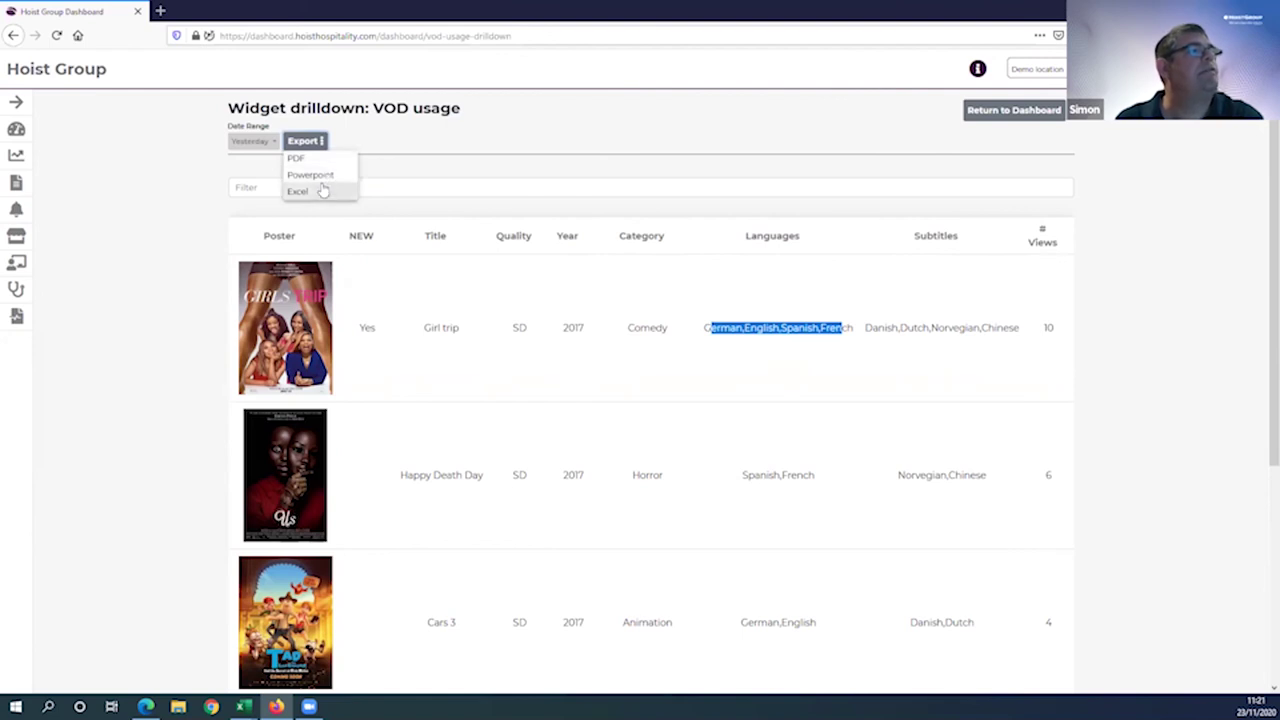
{"action": "left_click", "coordinate": [322, 175]}
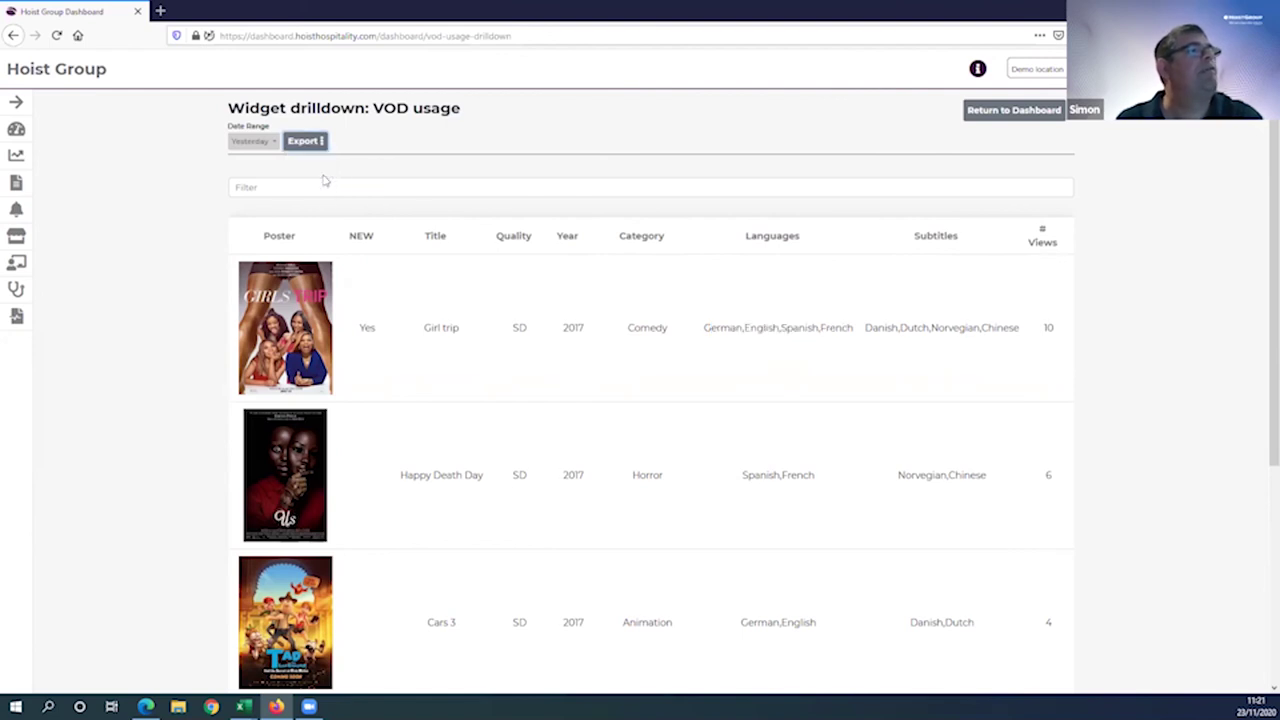
{"action": "left_click", "coordinate": [700, 414]}
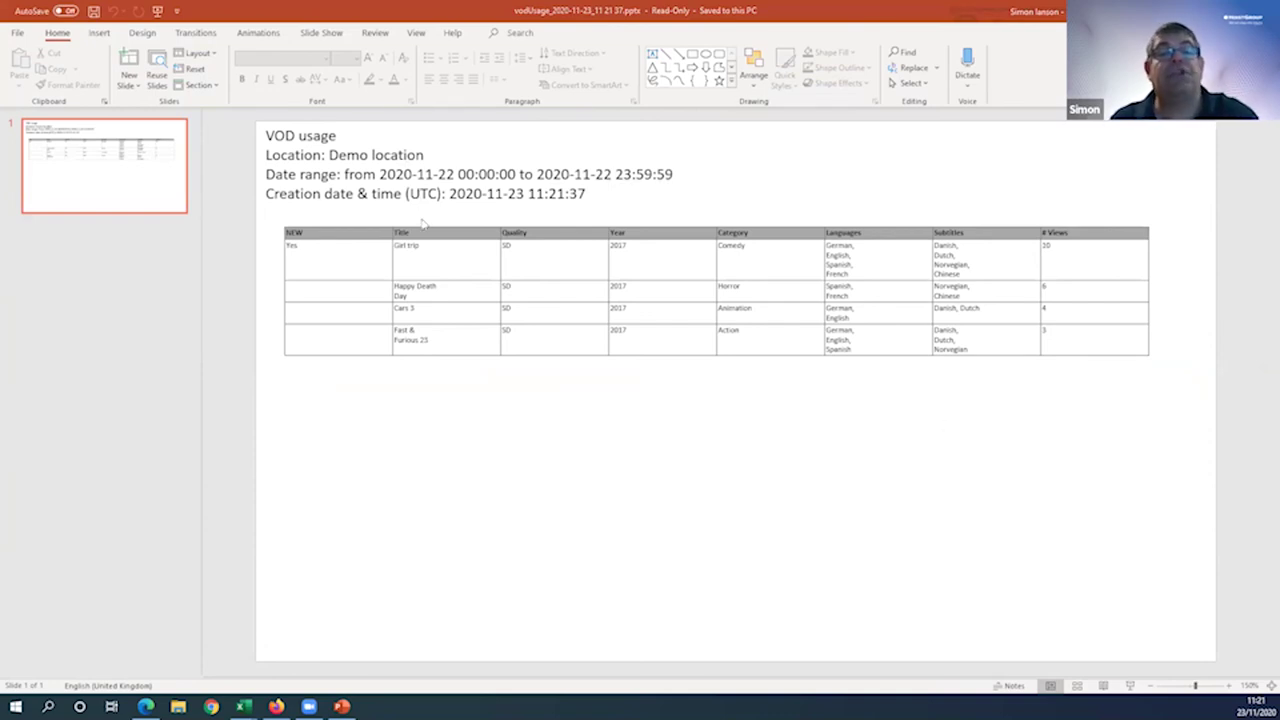
Step: Review the exported slide, then switch back to the VOD usage drilldown in Firefox
{"action": "key", "text": "alt+Tab"}
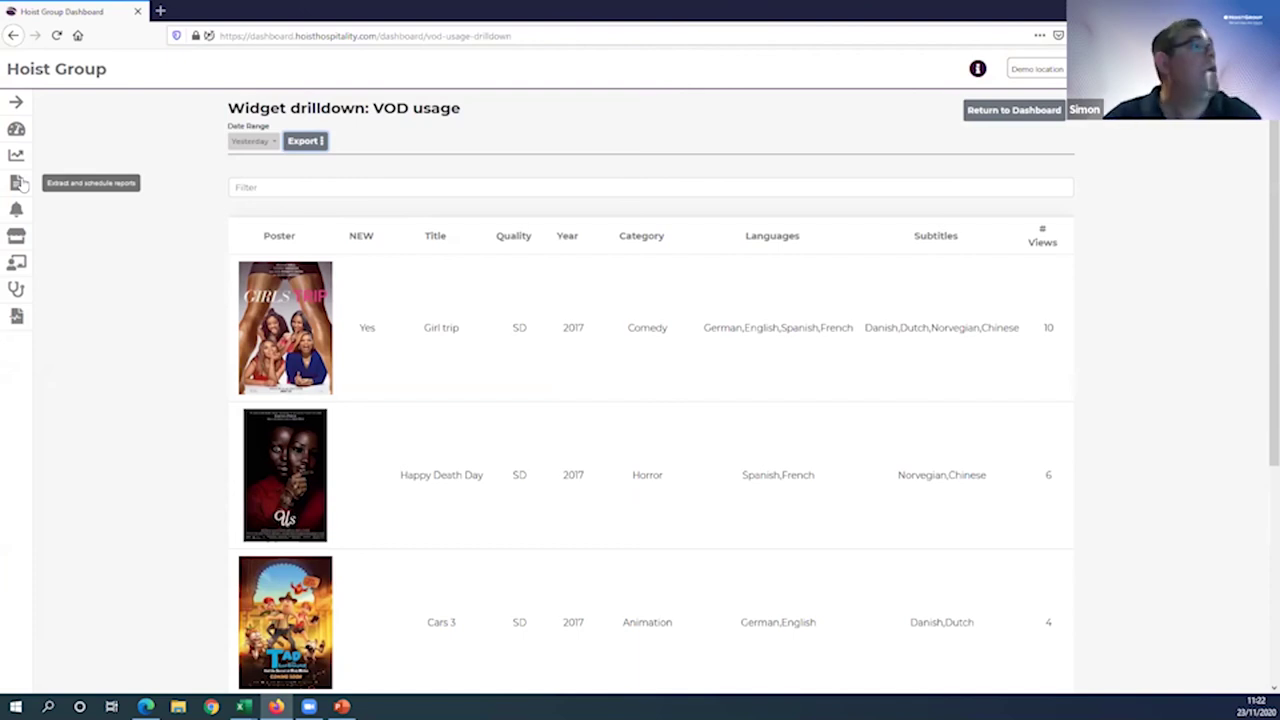
Step: Return to the dashboard and drag the Cast to TV usage widget up to the middle-right
{"action": "left_click", "coordinate": [1018, 110]}
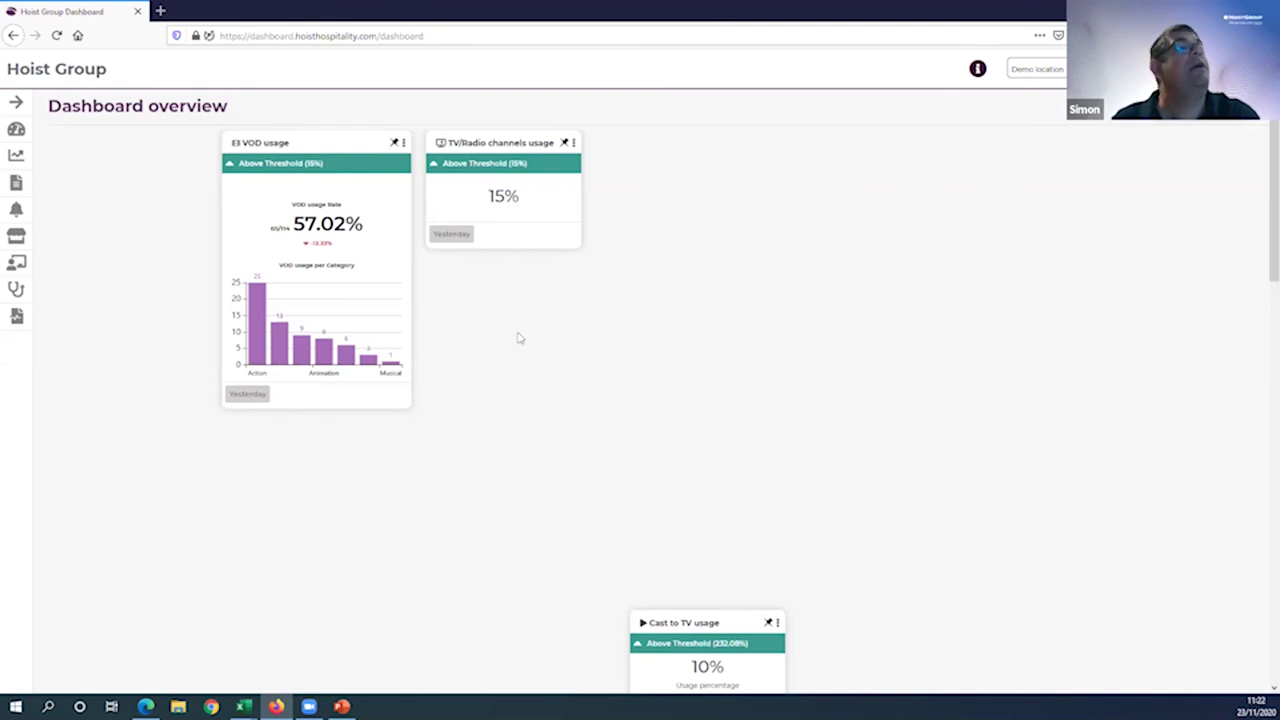
{"action": "left_click_drag", "start_coordinate": [708, 624], "coordinate": [755, 277]}
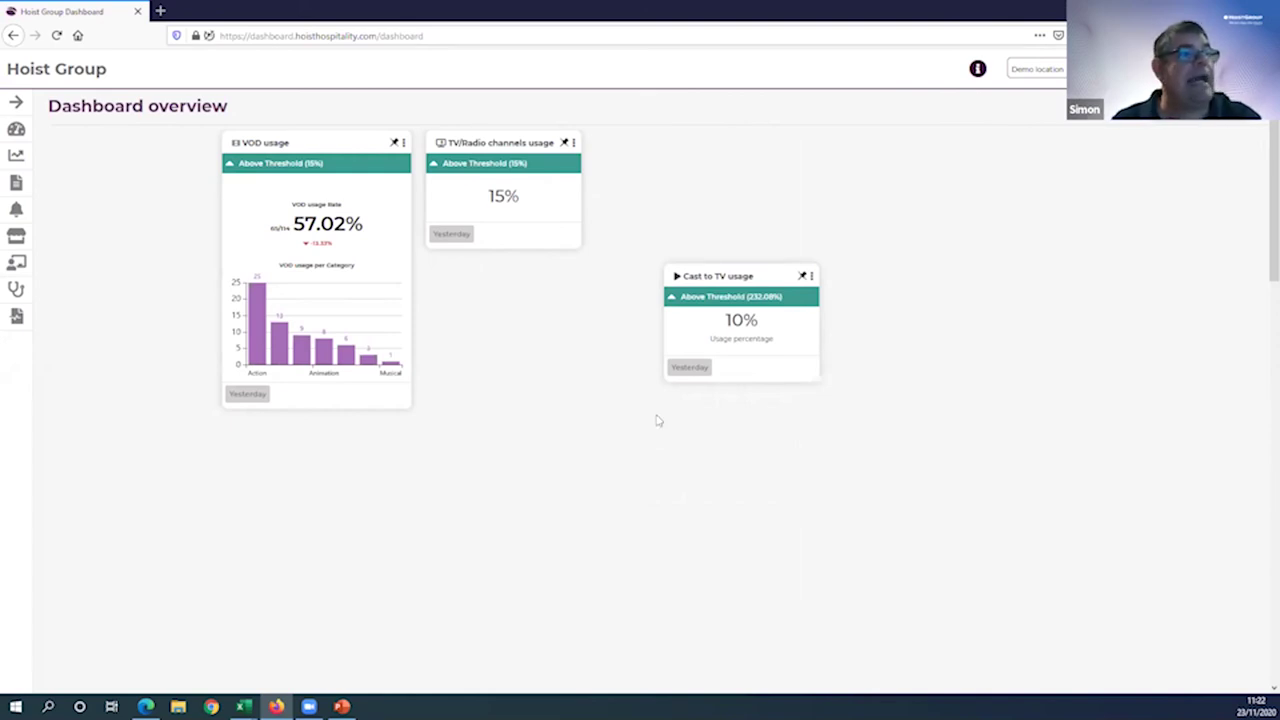
Step: Set the Cast to TV usage widget to Advanced view and scroll to its charts
{"action": "left_click", "coordinate": [811, 277]}
{"action": "mouse_move", "coordinate": [849, 318]}
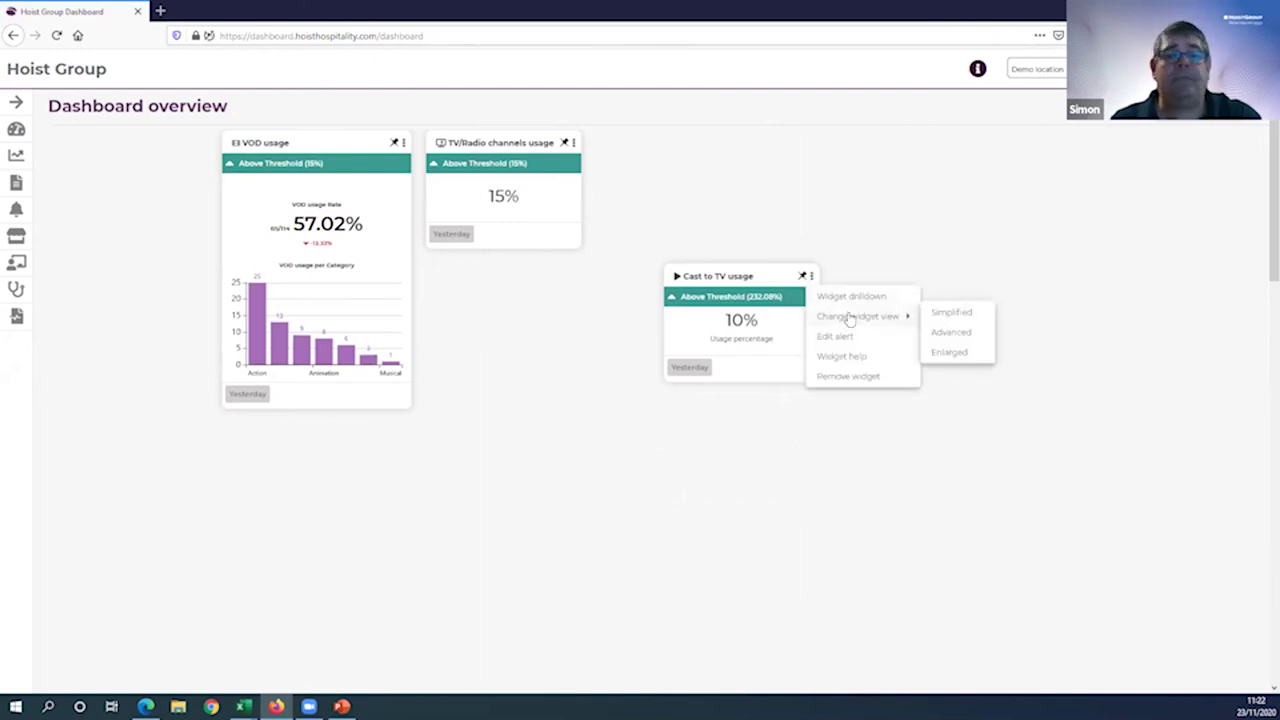
{"action": "left_click", "coordinate": [948, 332]}
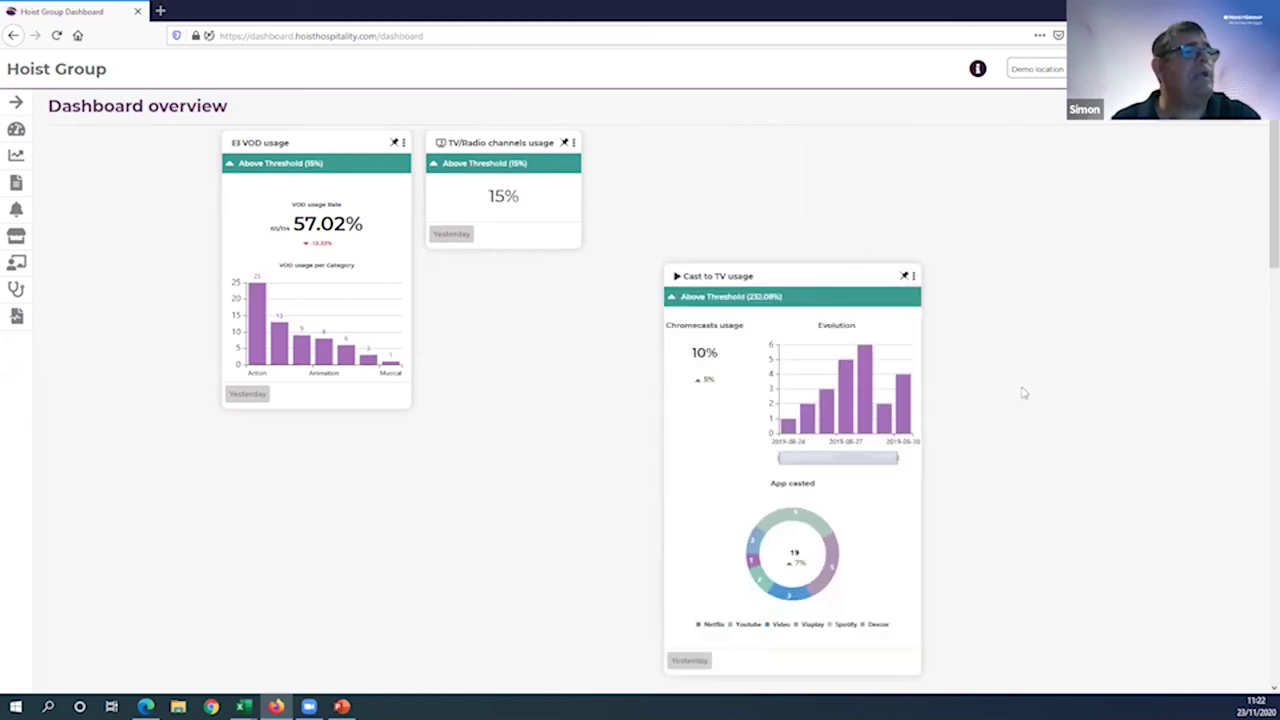
{"action": "scroll", "coordinate": [1023, 393], "scroll_direction": "down", "scroll_amount": 1}
{"action": "scroll", "coordinate": [1023, 393], "scroll_direction": "down", "scroll_amount": 1}
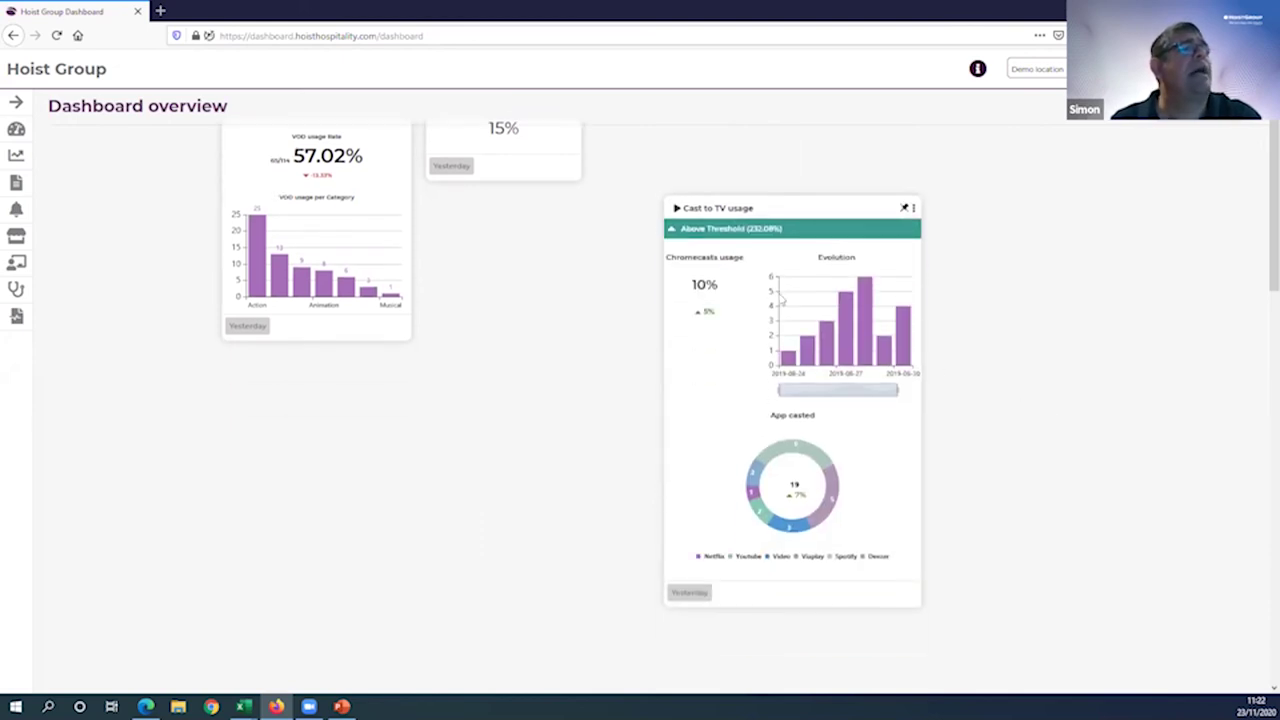
{"action": "mouse_move", "coordinate": [712, 280]}
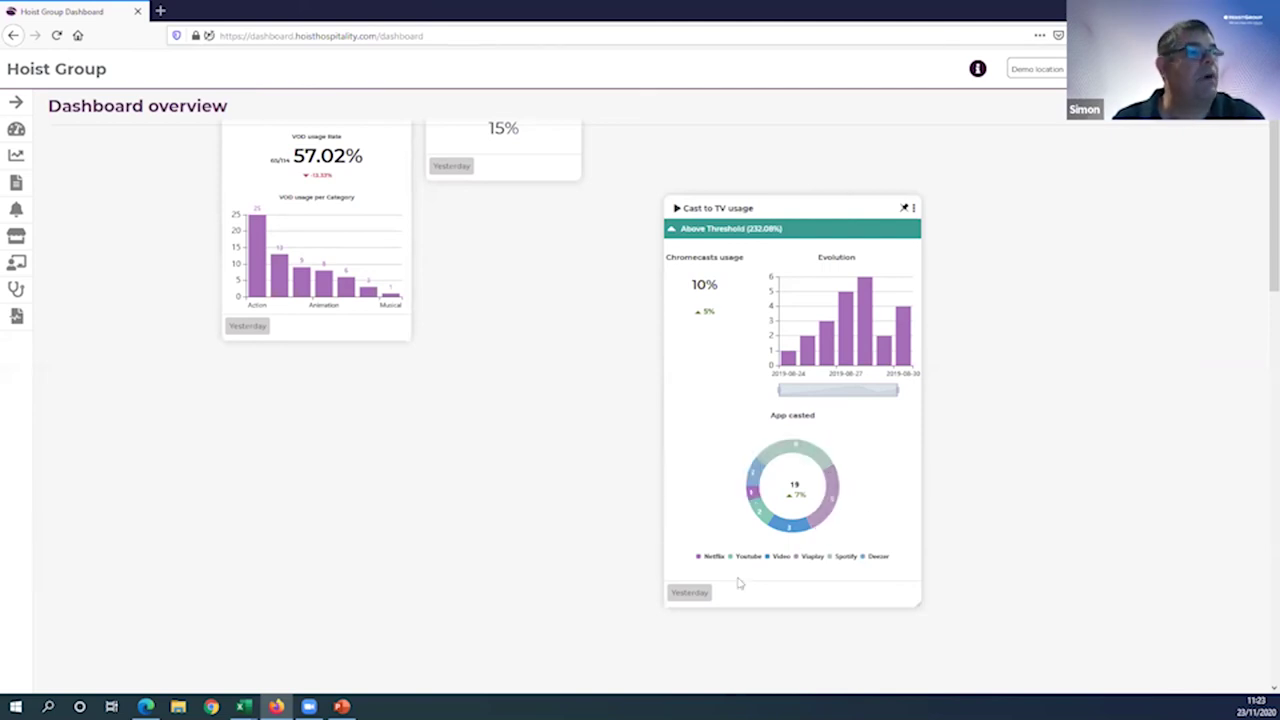
Step: Check the widget's date range choices under the Yesterday button
{"action": "left_click", "coordinate": [700, 593]}
{"action": "scroll", "coordinate": [1083, 428], "scroll_direction": "down", "scroll_amount": 2}
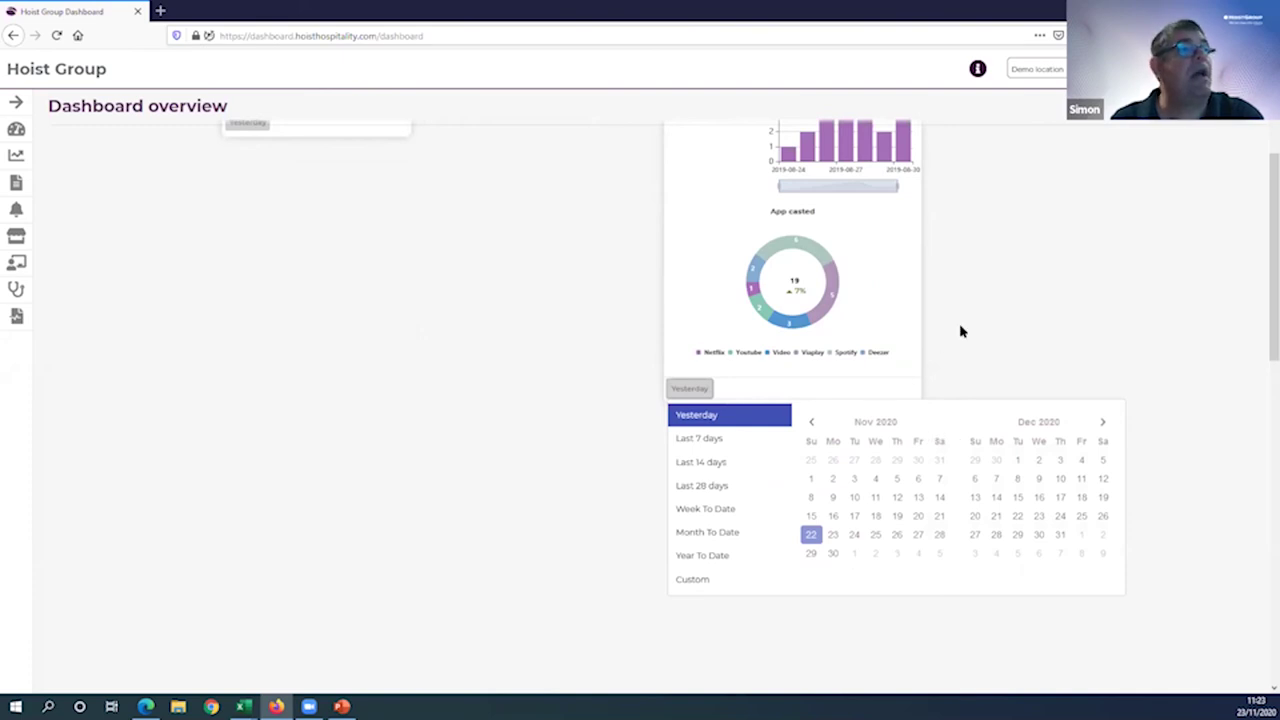
{"action": "scroll", "coordinate": [960, 331], "scroll_direction": "up", "scroll_amount": 2}
{"action": "scroll", "coordinate": [542, 335], "scroll_direction": "up", "scroll_amount": 1}
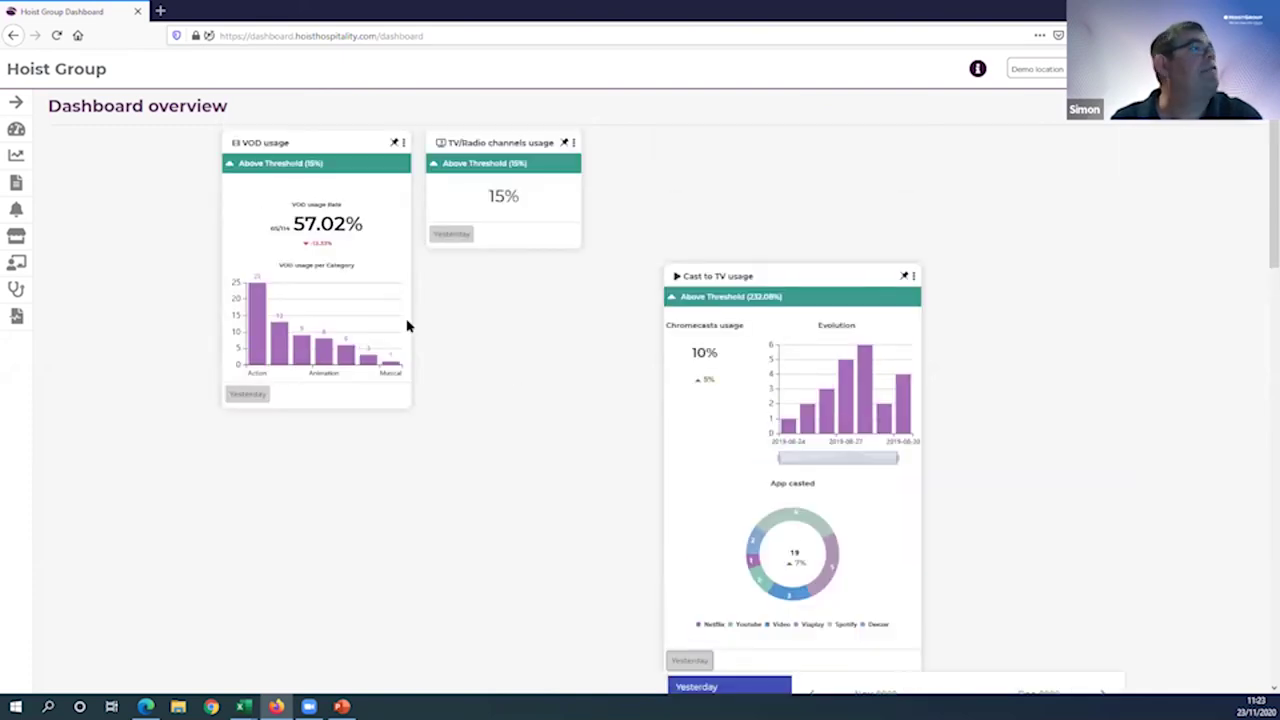
Step: In Extract and schedule reports, start a New Report from the Cast to TV Usage template
{"action": "left_click", "coordinate": [15, 185]}
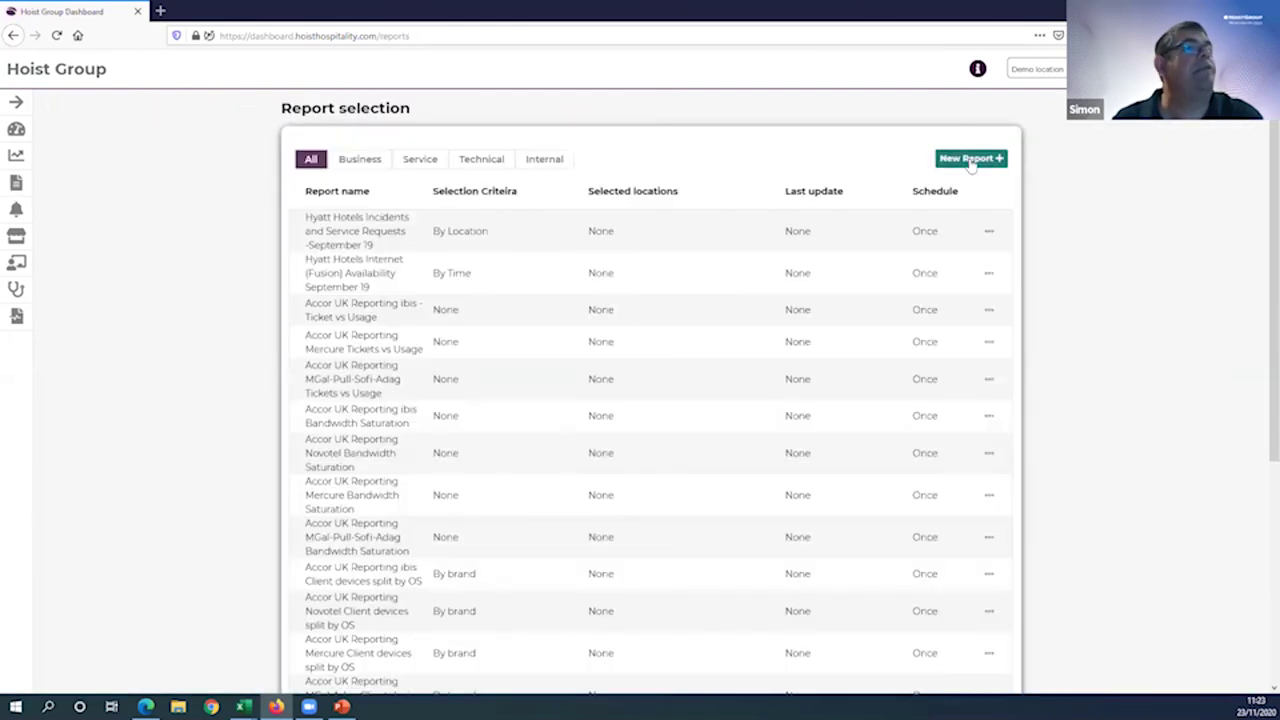
{"action": "left_click", "coordinate": [970, 162]}
{"action": "left_click", "coordinate": [318, 155]}
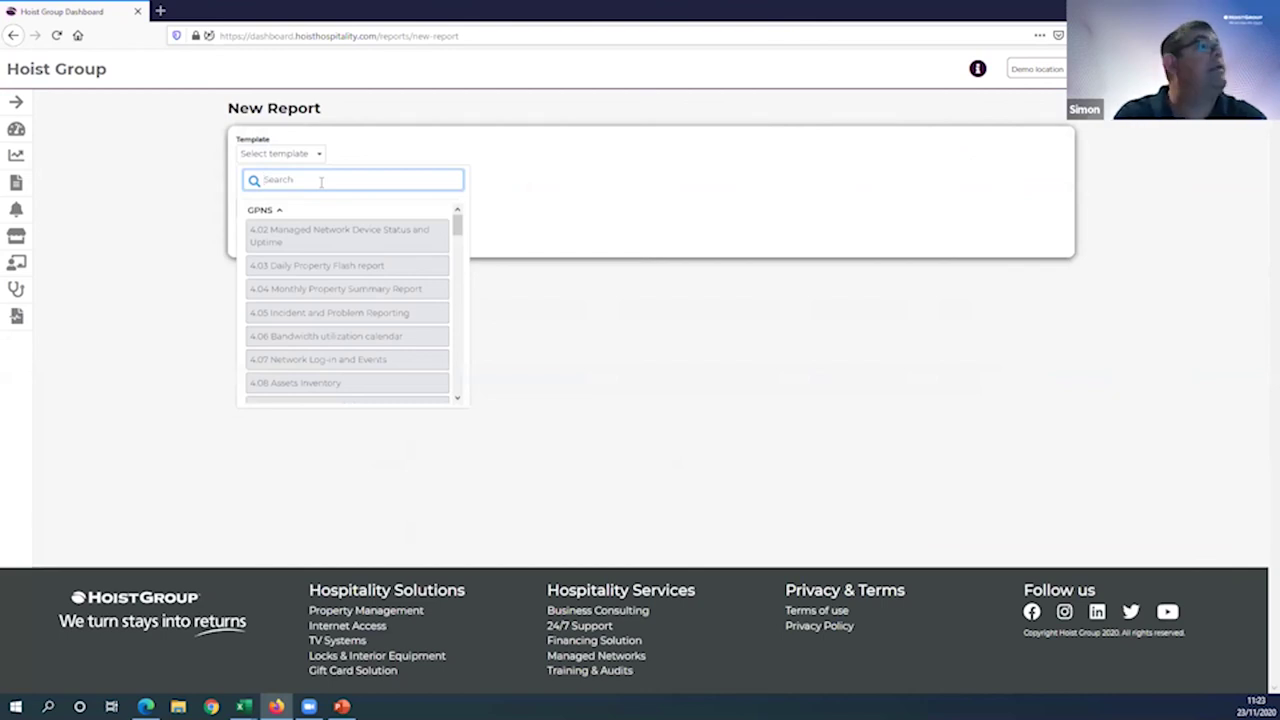
{"action": "type", "text": "cast"}
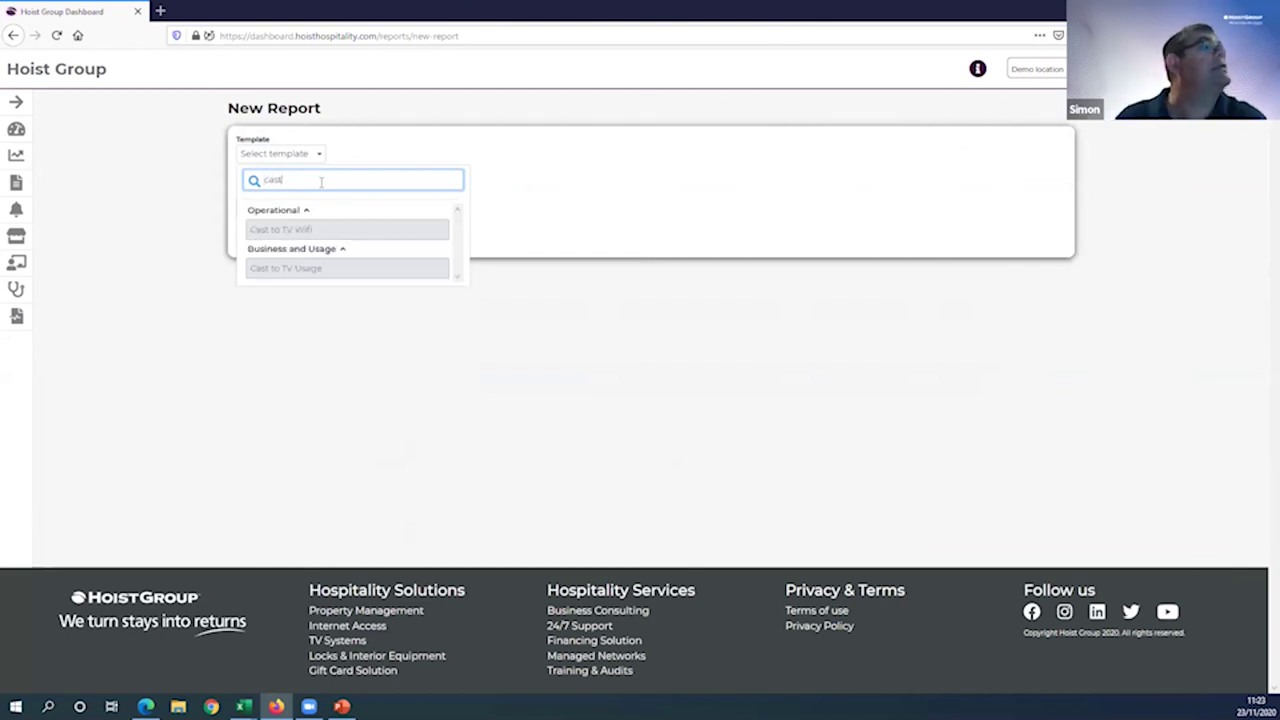
{"action": "left_click", "coordinate": [388, 268]}
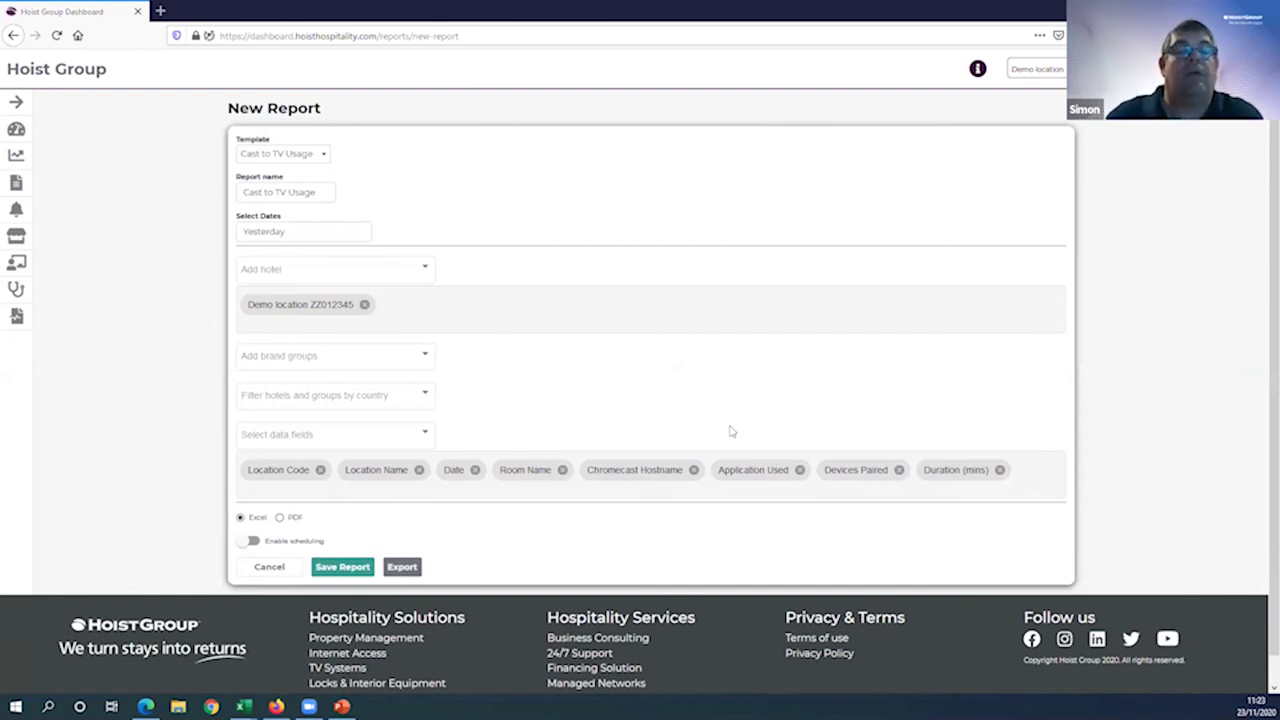
Step: Switch to the Back up Cast to TV Usage Report.xlsx workbook in Excel and skim it
{"action": "key", "text": "alt+Tab"}
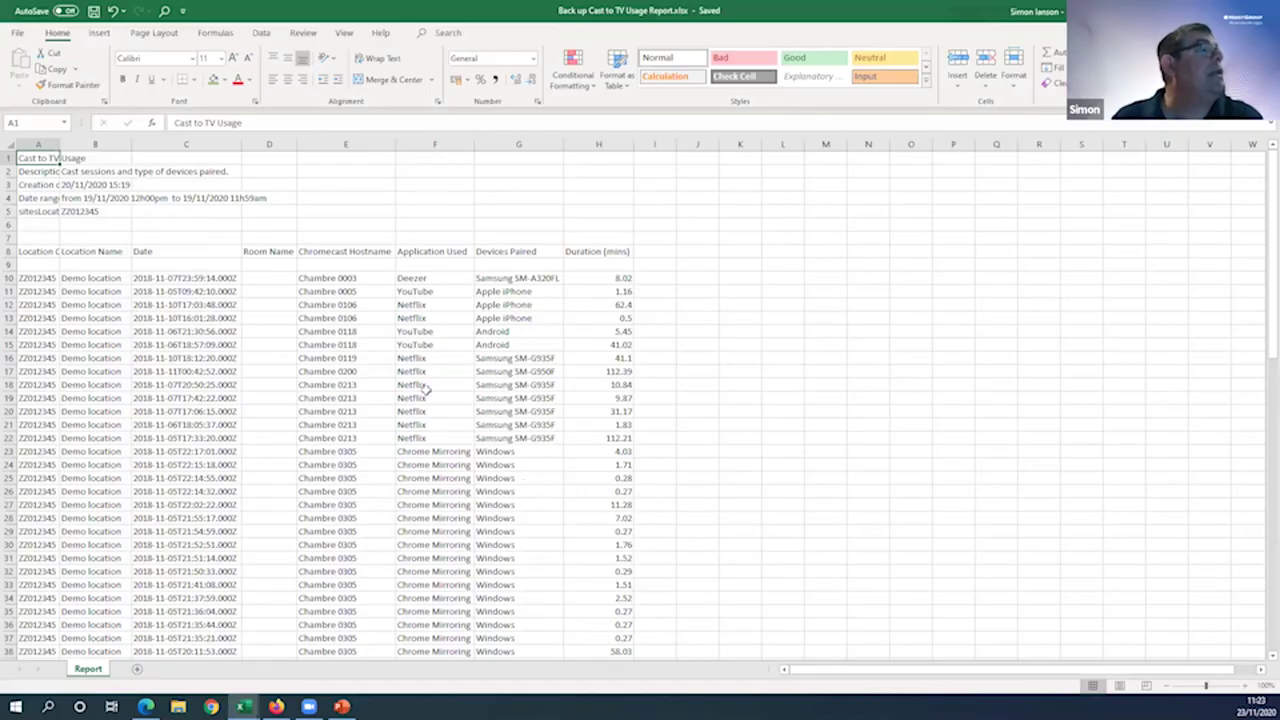
{"action": "scroll", "coordinate": [425, 390], "scroll_direction": "down", "scroll_amount": 2}
{"action": "scroll", "coordinate": [425, 390], "scroll_direction": "up", "scroll_amount": 2}
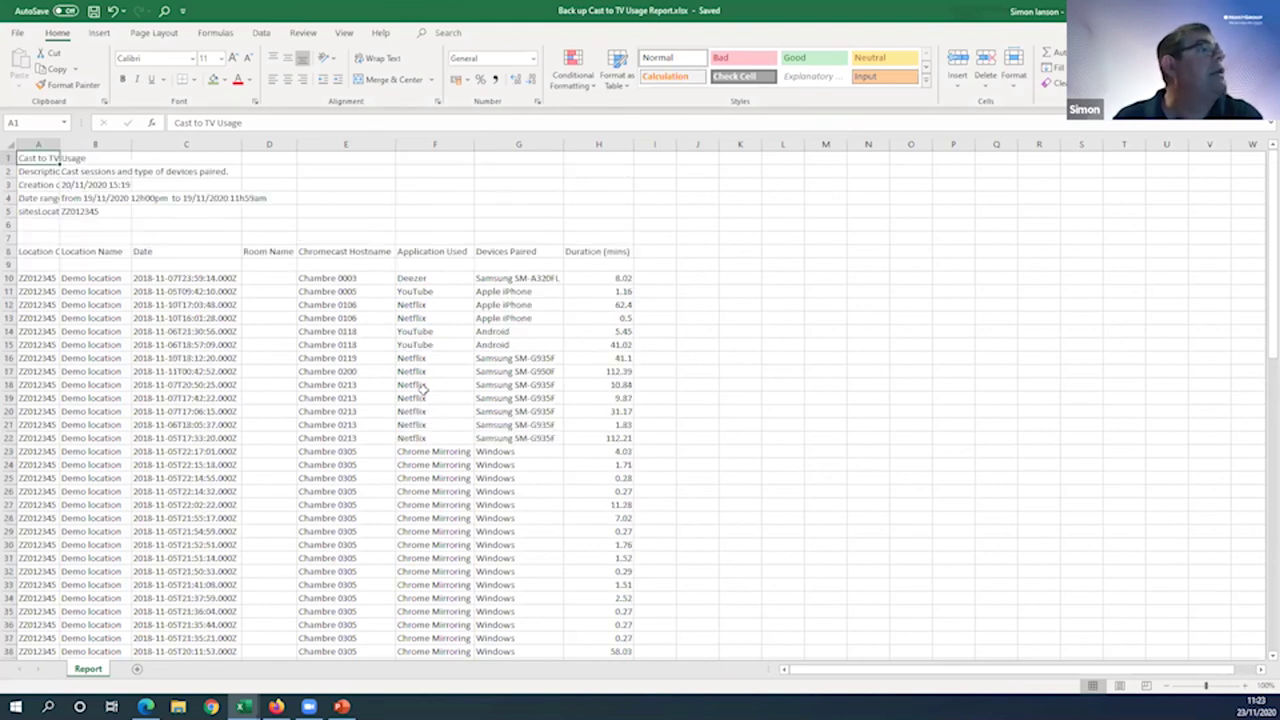
Step: Inspect row 10's location, Chromecast hostname, application (and F11), paired device and session duration
{"action": "left_click", "coordinate": [84, 280]}
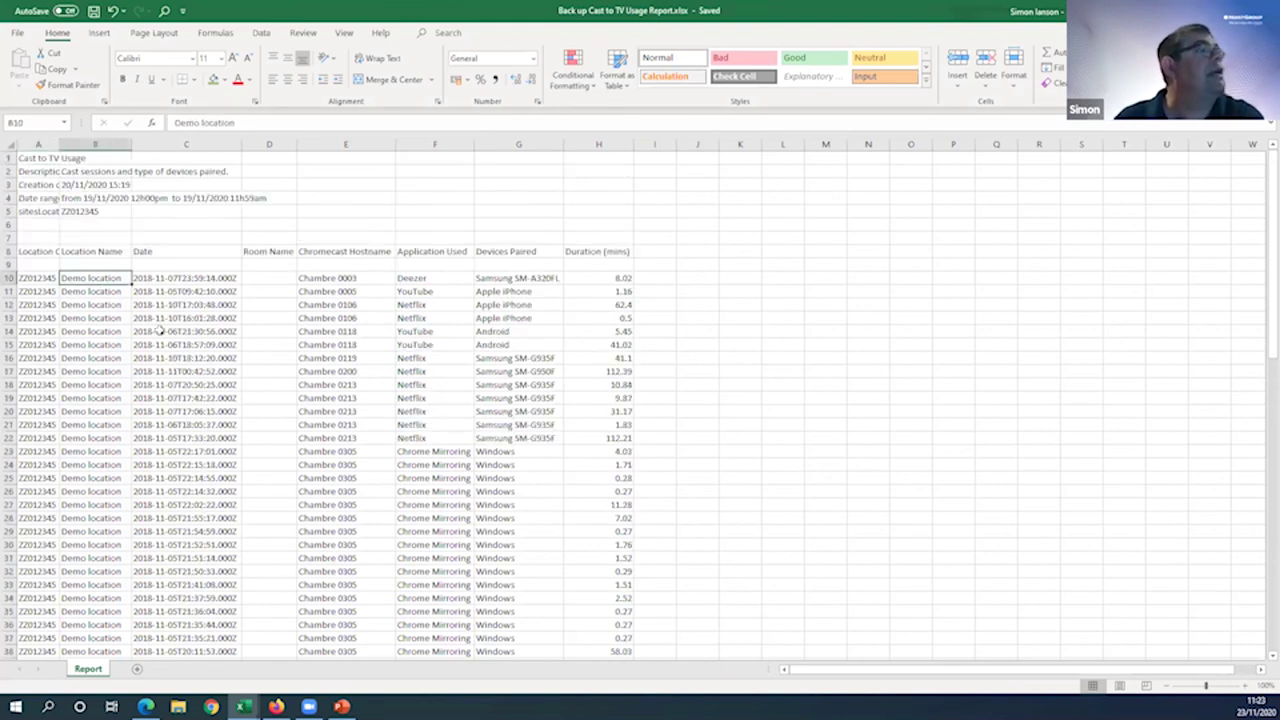
{"action": "left_click", "coordinate": [343, 282]}
{"action": "left_click", "coordinate": [450, 283]}
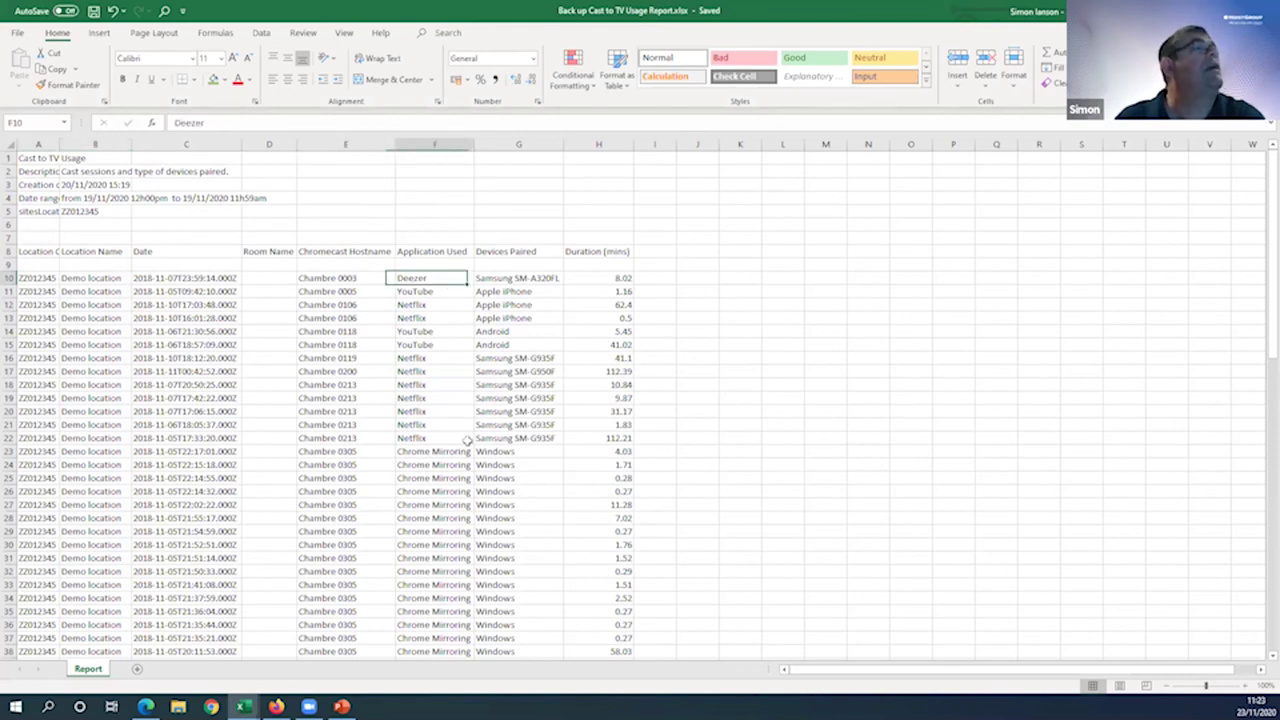
{"action": "left_click", "coordinate": [456, 291]}
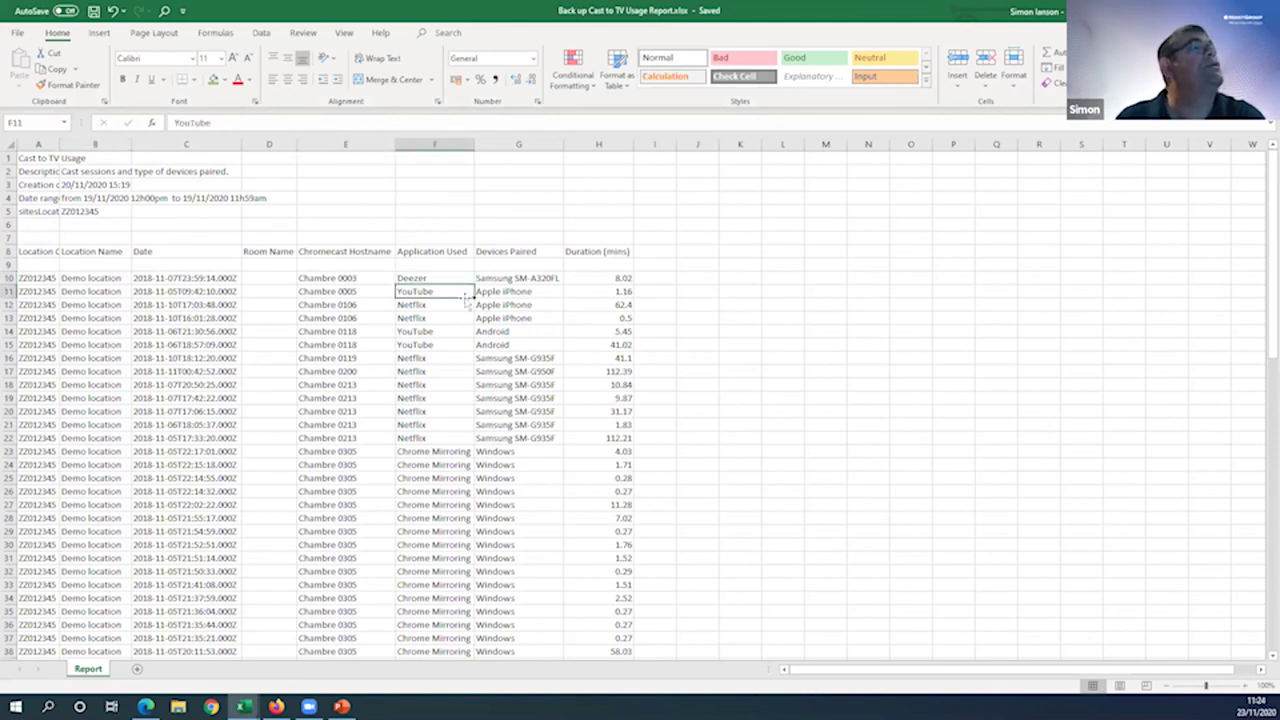
{"action": "left_click", "coordinate": [543, 278]}
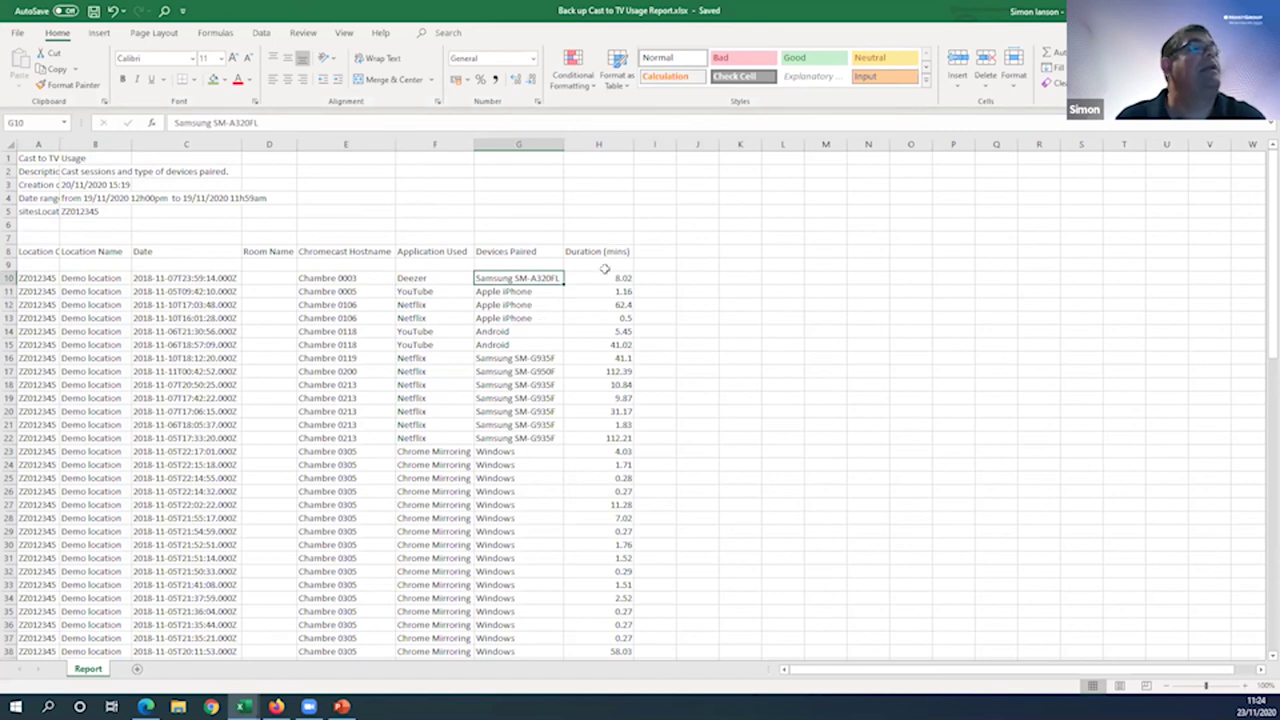
{"action": "left_click", "coordinate": [604, 278]}
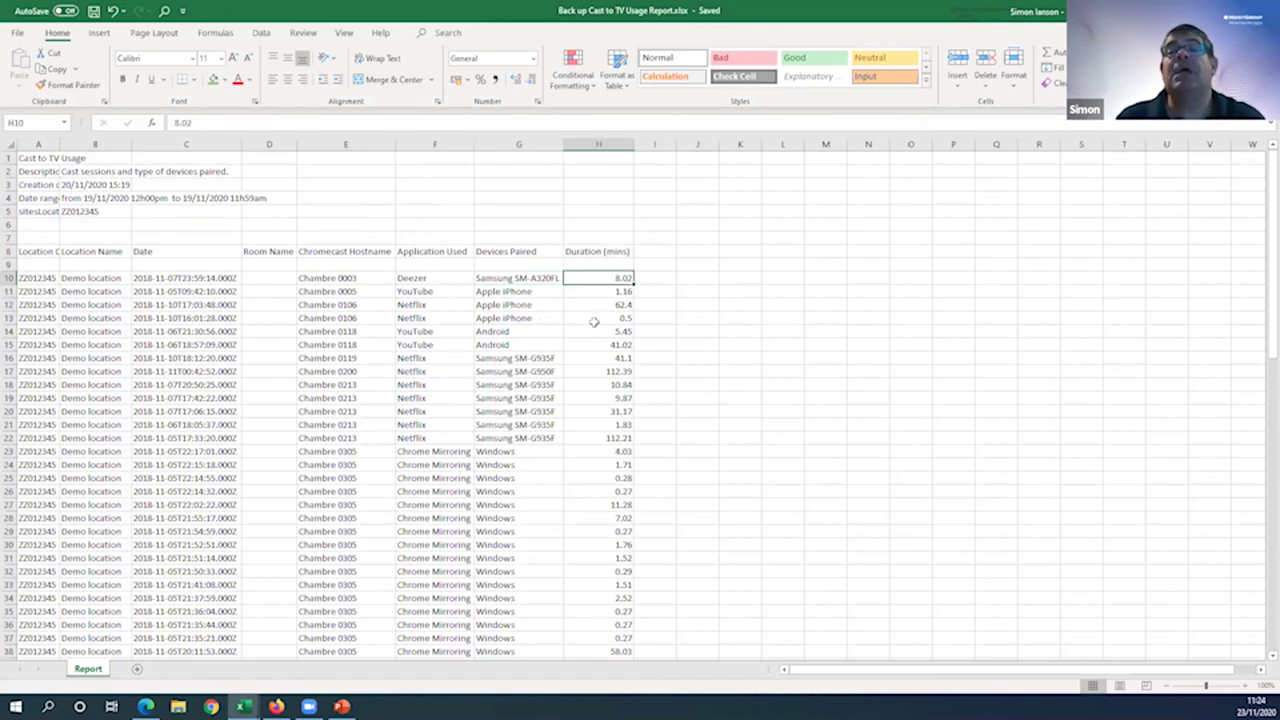